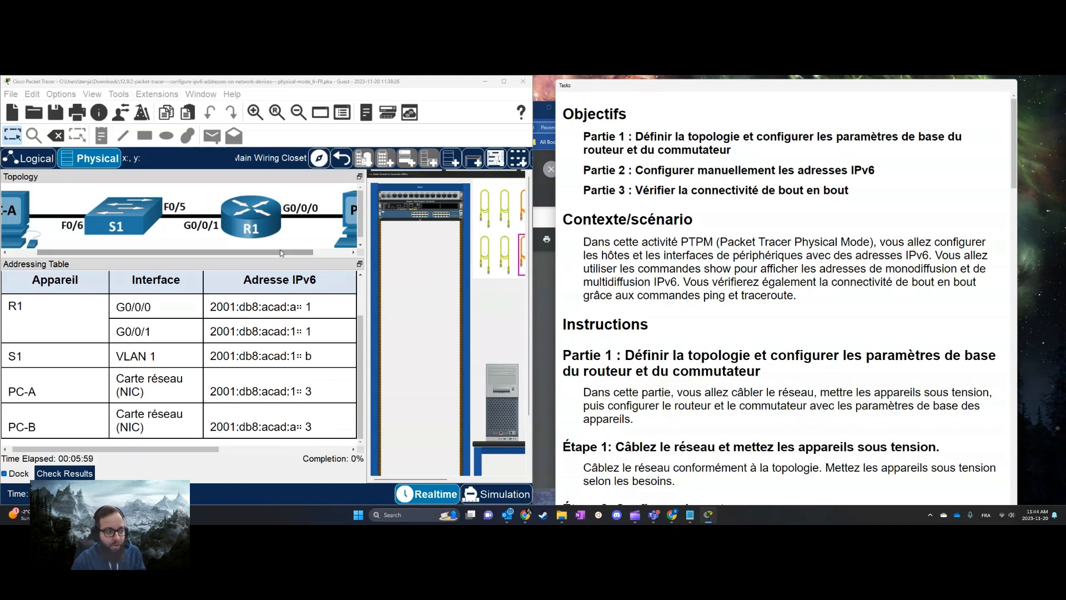
Step: Connect PC-A's network port to port F0/6 on switch S1 with a green copper cable, following the topology
left_click_drag(198, 255, 232, 253)
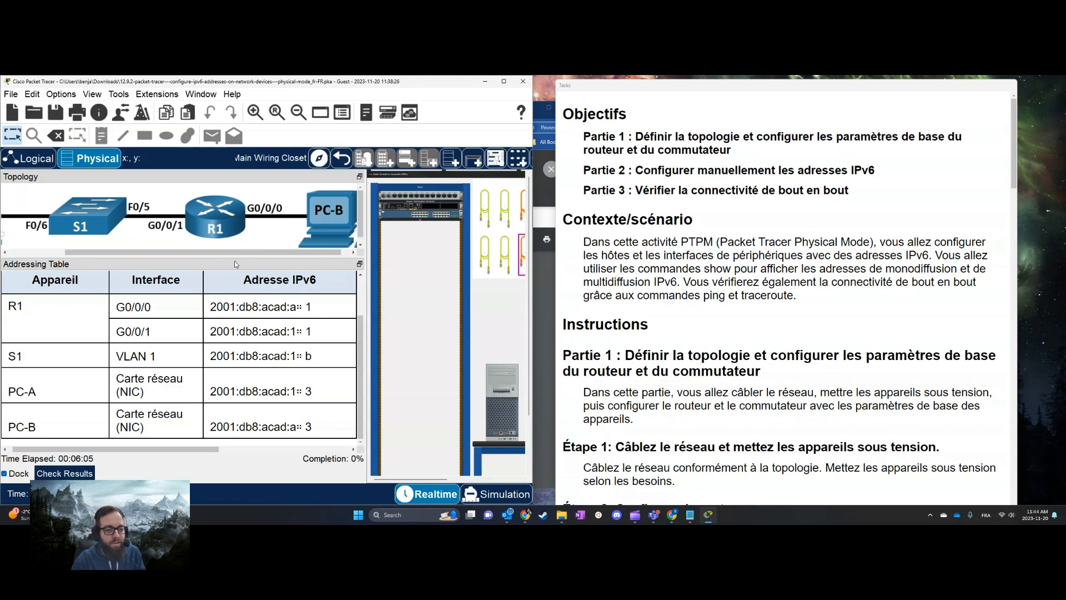
mouse_move(223, 253)
left_mouse_down()
mouse_move(165, 254)
mouse_move(188, 249)
left_mouse_up()
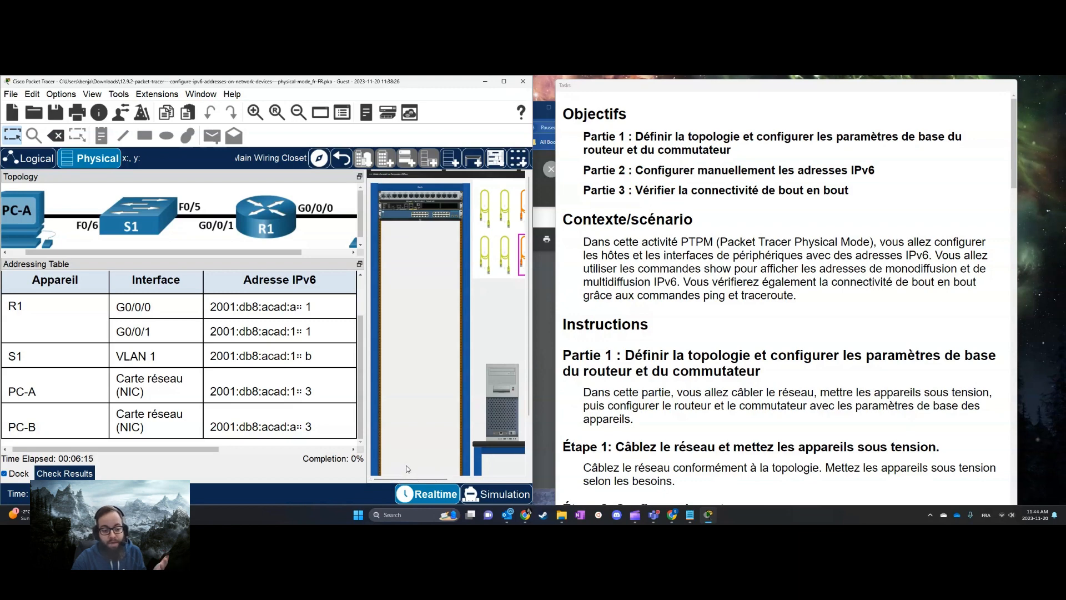
left_click_drag(405, 482, 412, 482)
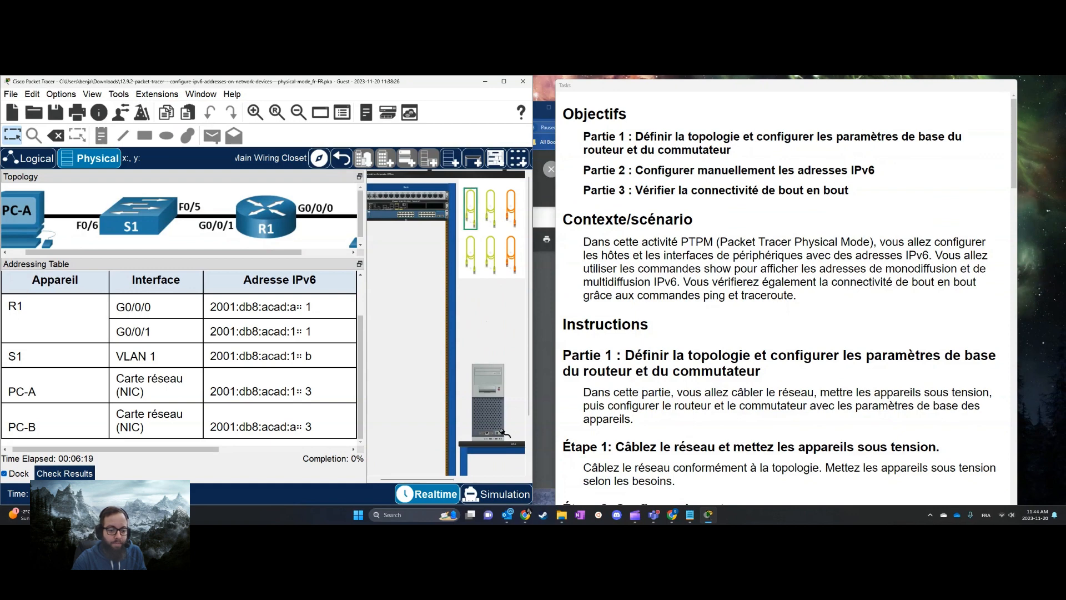
left_click(501, 432)
left_click_drag(412, 482, 406, 481)
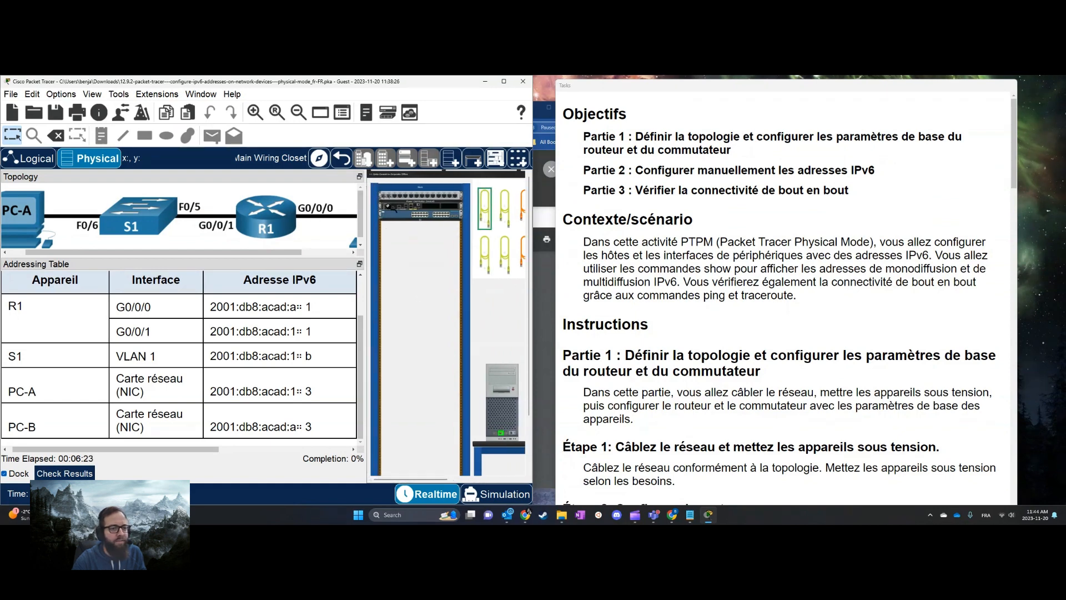
left_click(421, 215)
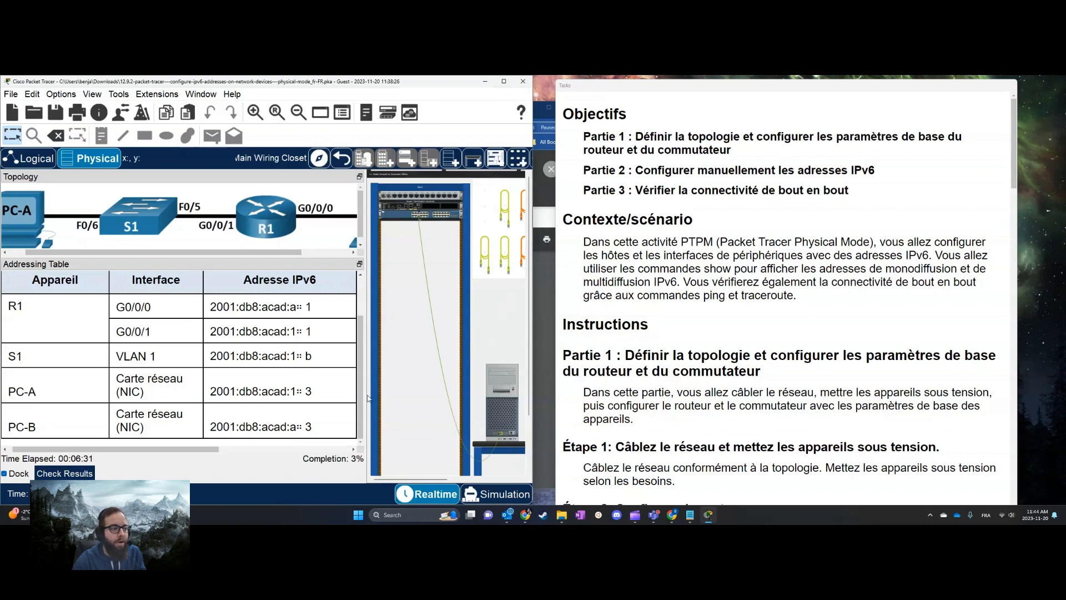
Step: Cable S1's F0/5 to R1's G0/0/1, and R1's G0/0/0 to PC-B's network port, using two green copper cables
left_click(484, 255)
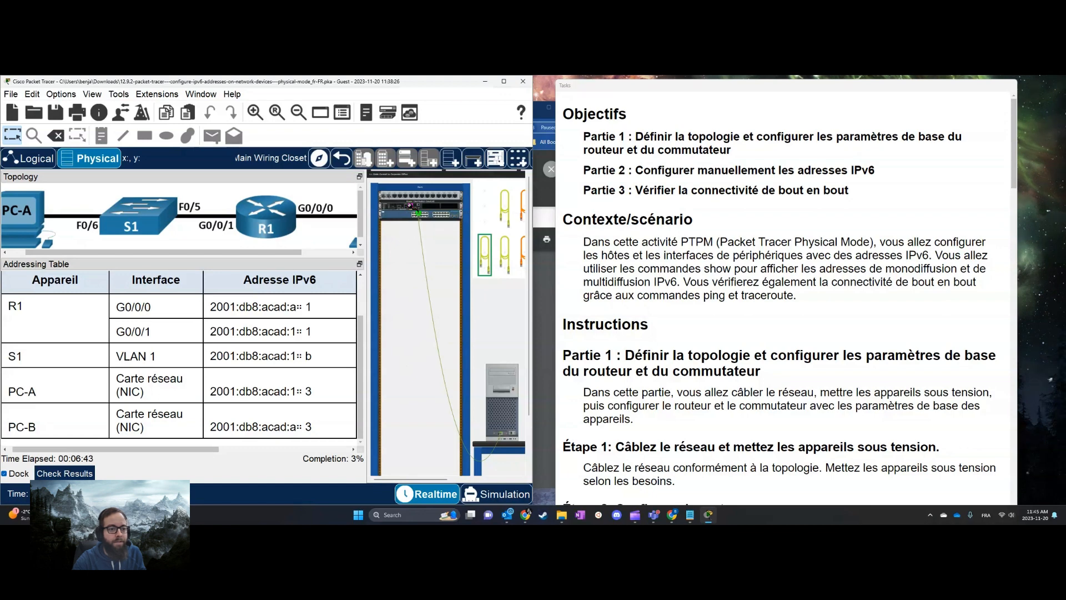
left_click(410, 206)
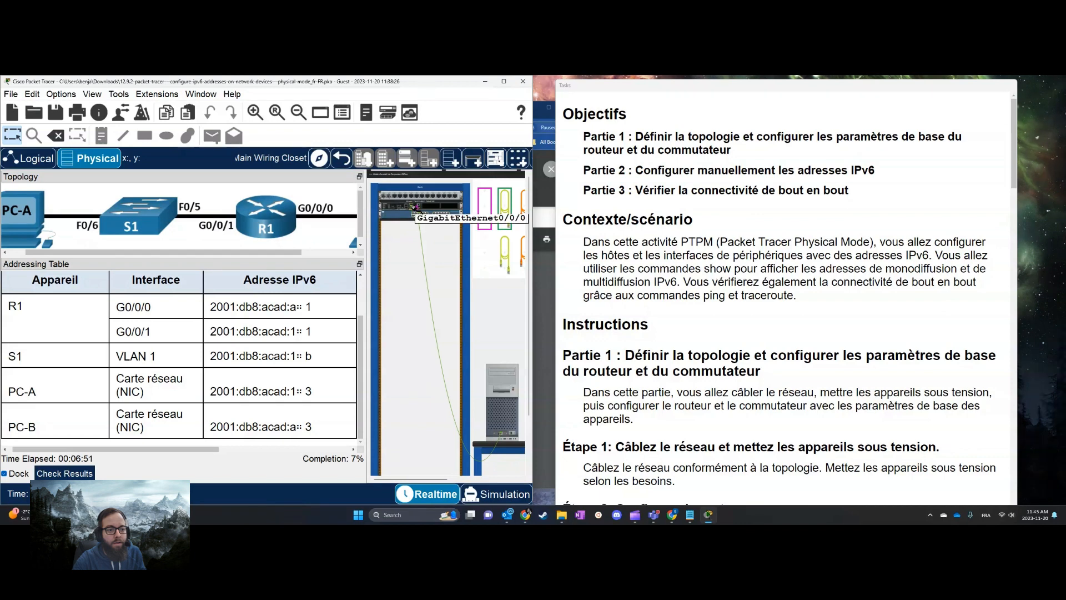
left_click(413, 211)
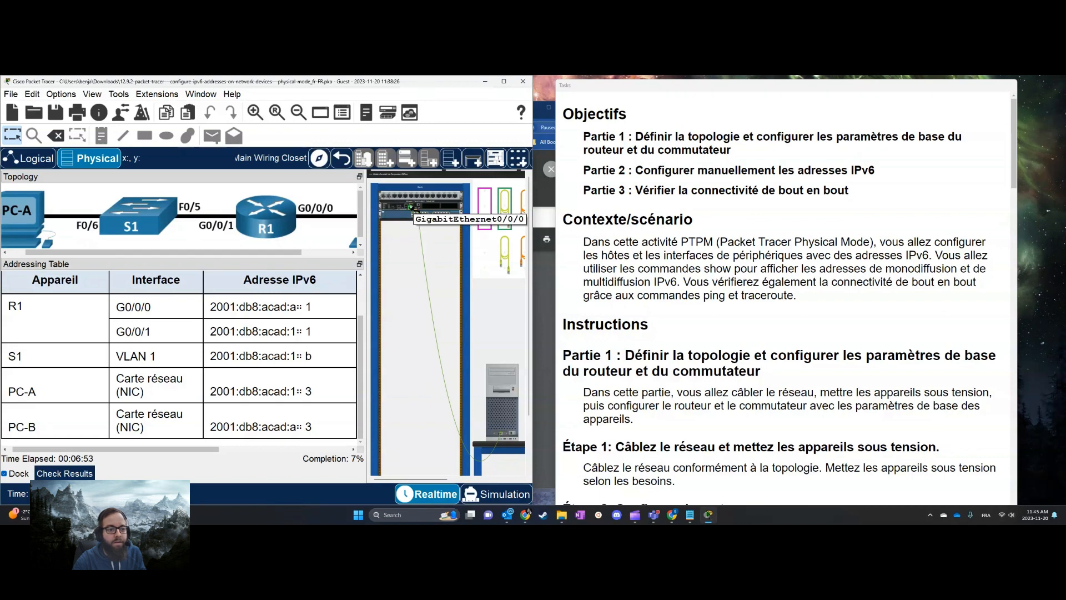
mouse_move(404, 479)
left_mouse_down()
mouse_move(476, 480)
mouse_move(399, 466)
left_mouse_up()
left_click(443, 434)
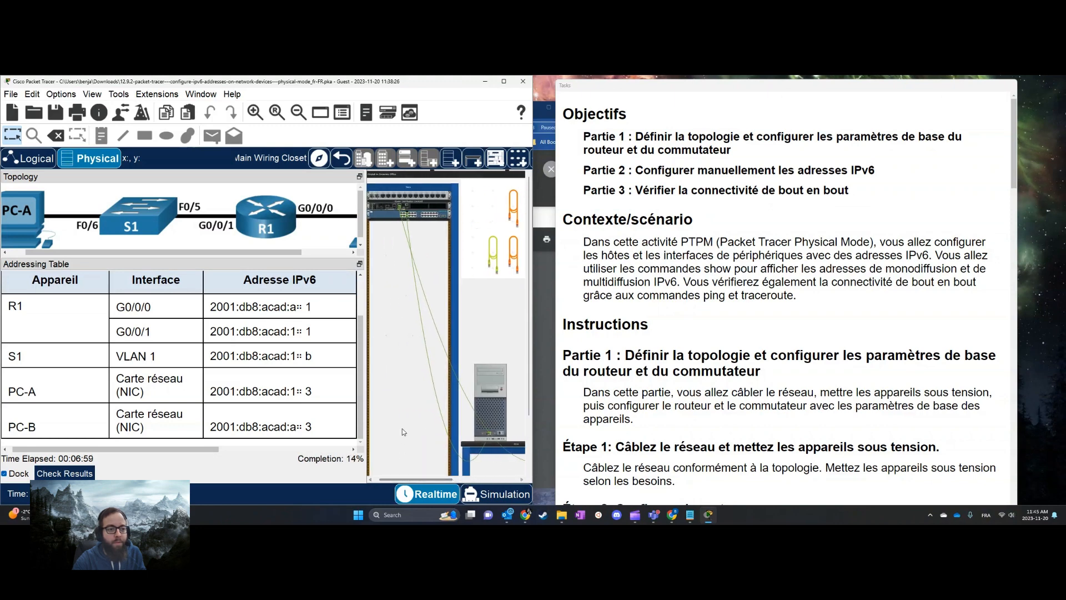
Step: Examine the cabled ports of R1 and S1 in the rack up close, and the physical device views of a PC and S1
scroll(406, 214, "up", 3)
scroll(406, 214, "up", 4)
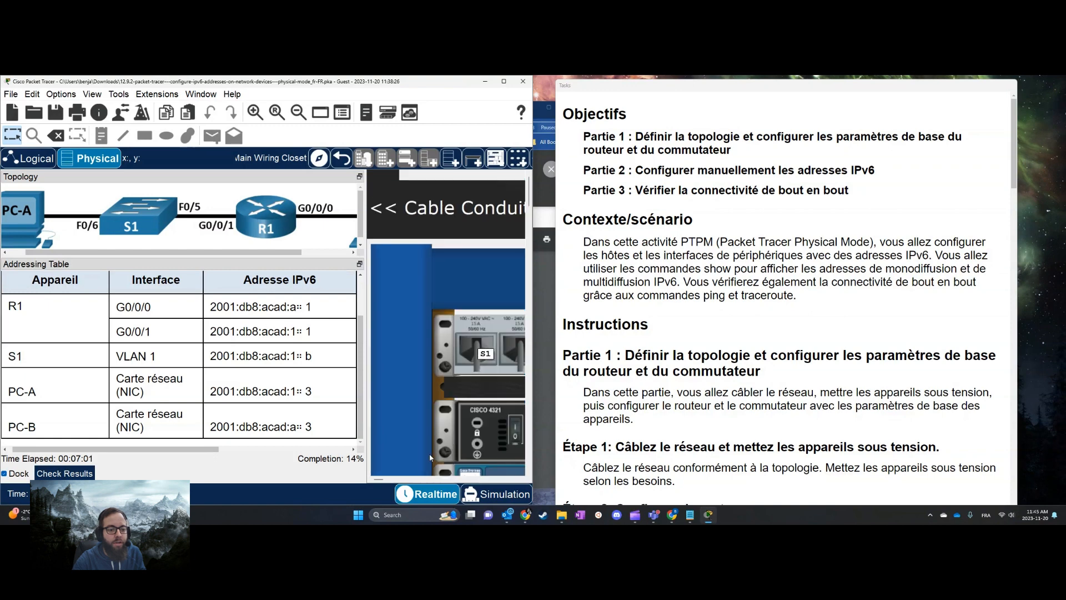
scroll(395, 452, "down", 4)
left_click_drag(378, 479, 391, 481)
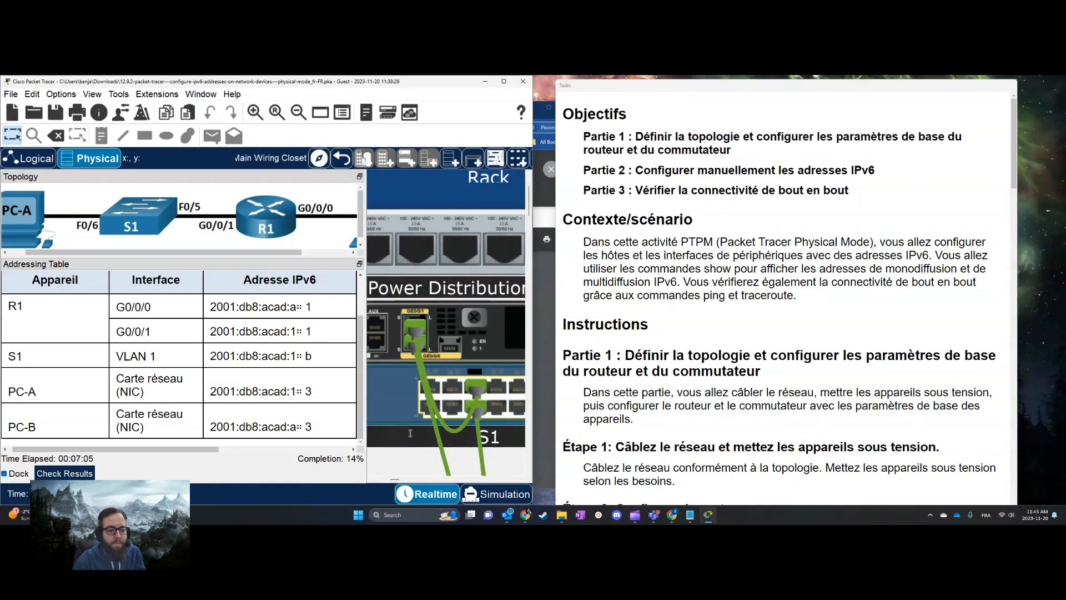
scroll(410, 432, "down", 4)
scroll(427, 401, "up", 2)
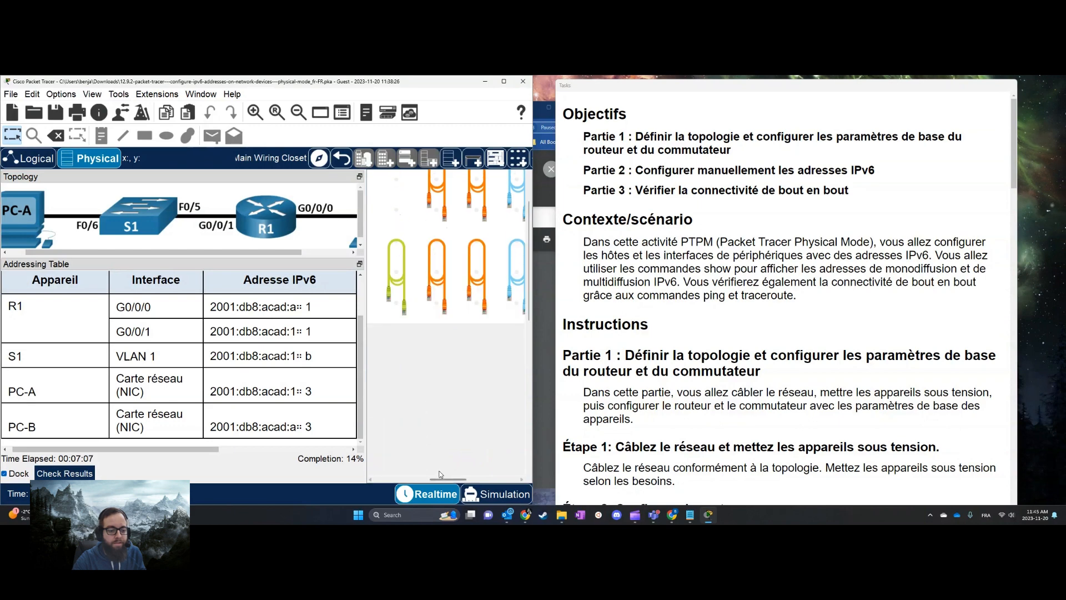
left_click_drag(436, 479, 398, 479)
scroll(426, 411, "down", 2)
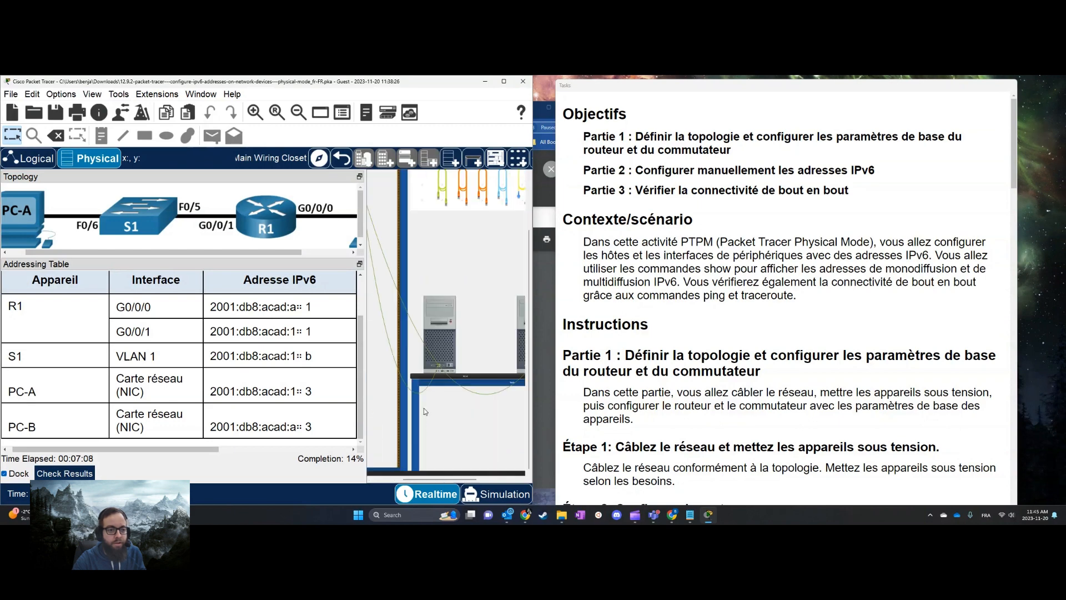
left_click(450, 362)
left_click(808, 105)
scroll(428, 396, "up", 2)
left_click_drag(412, 479, 381, 479)
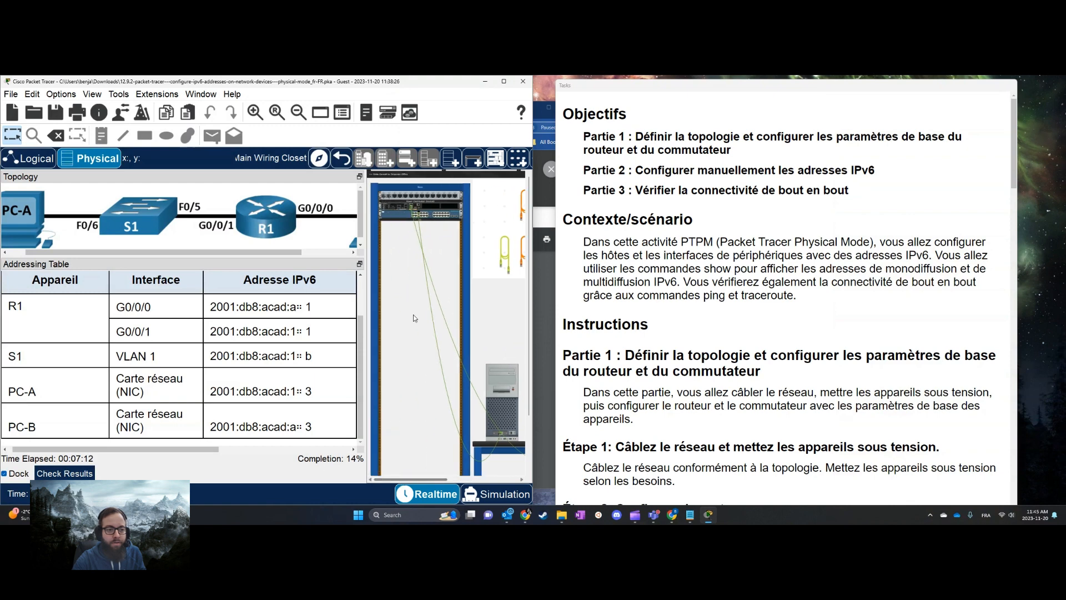
left_click(401, 221)
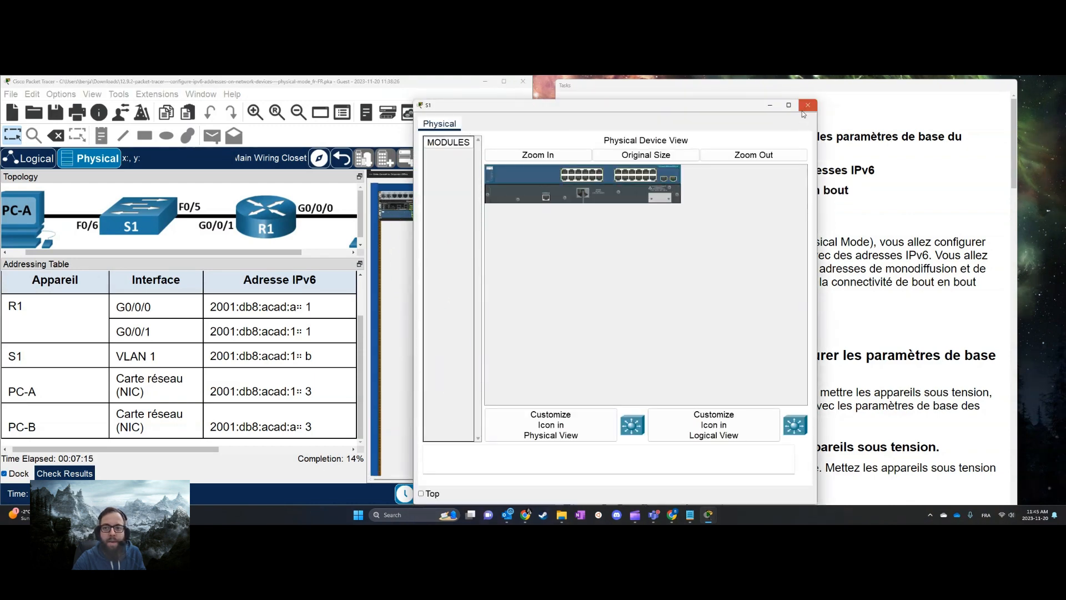
left_click(808, 105)
Step: Connect a light blue console cable from PC-A to the console port on the rear of S1
left_click_drag(411, 479, 478, 481)
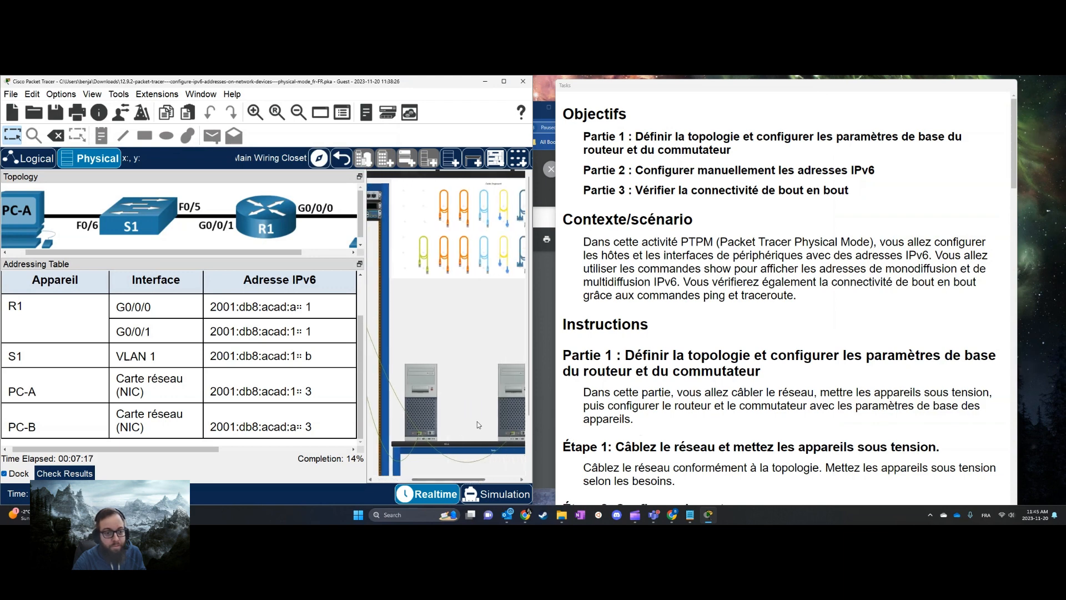
left_click(485, 212)
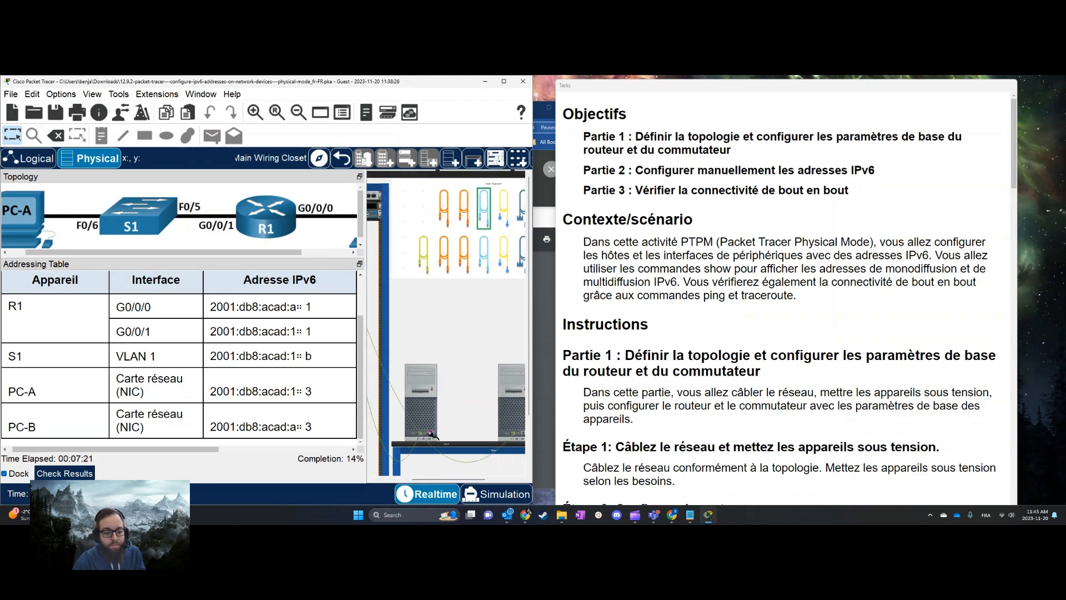
left_click_drag(430, 480, 391, 479)
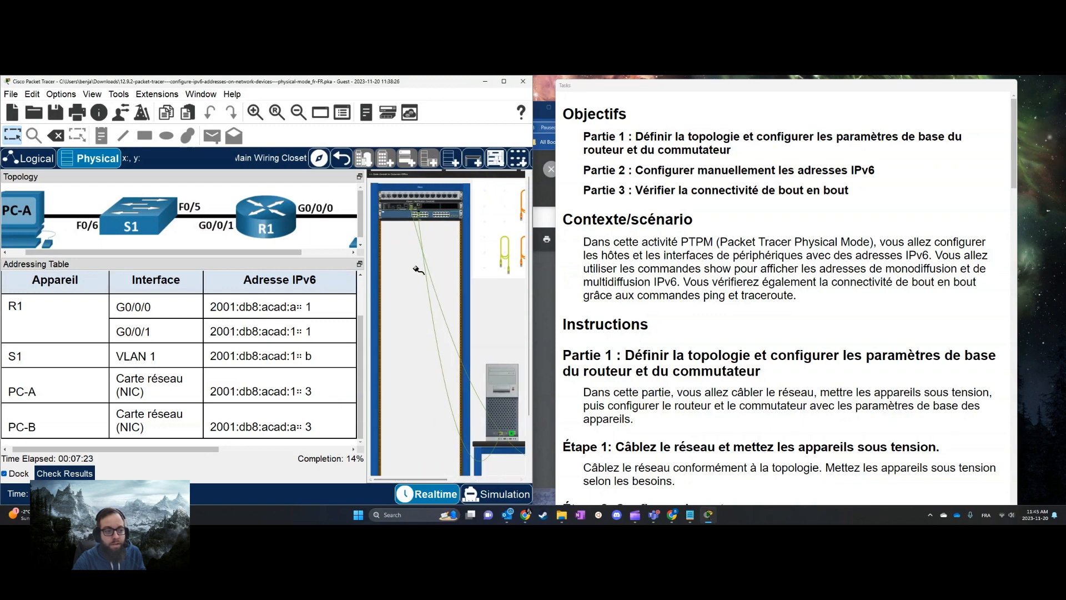
right_click(459, 212)
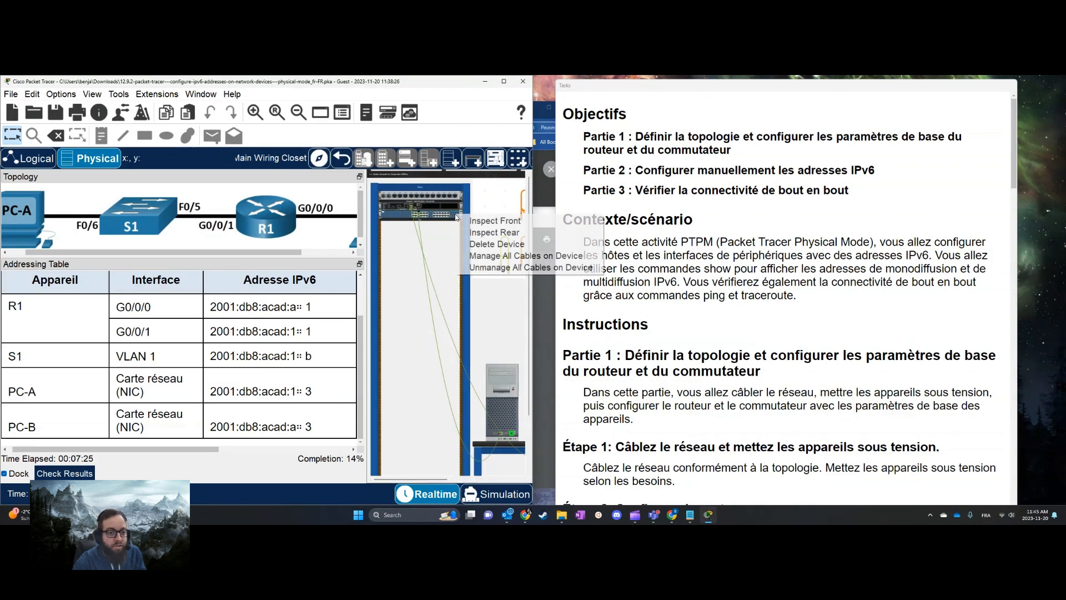
left_click(479, 228)
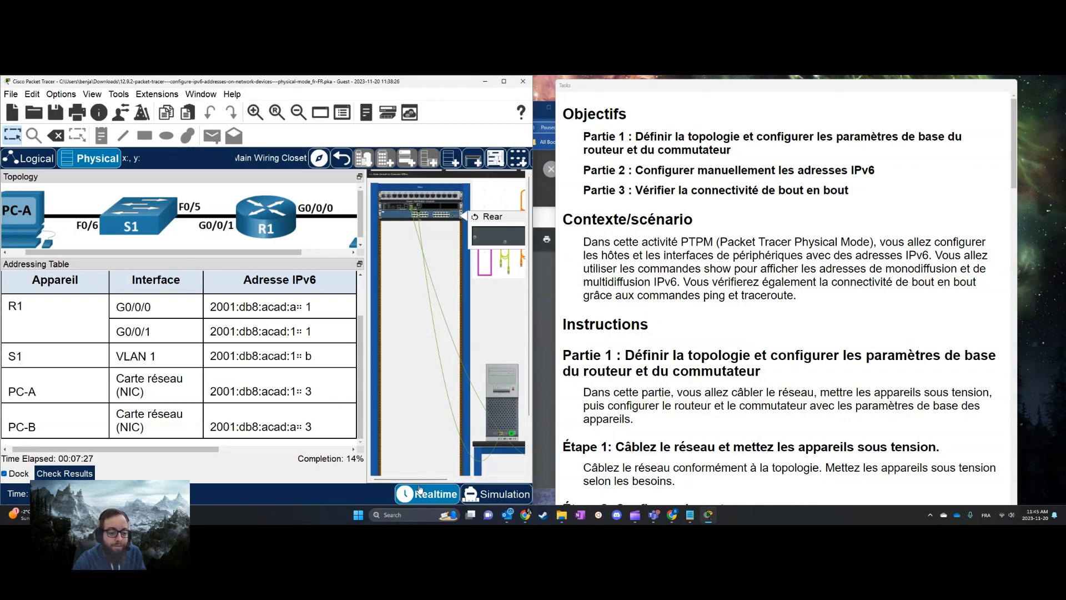
Step: Connect a second light blue console cable from PC-B to the console port of router R1
left_click_drag(422, 479, 467, 485)
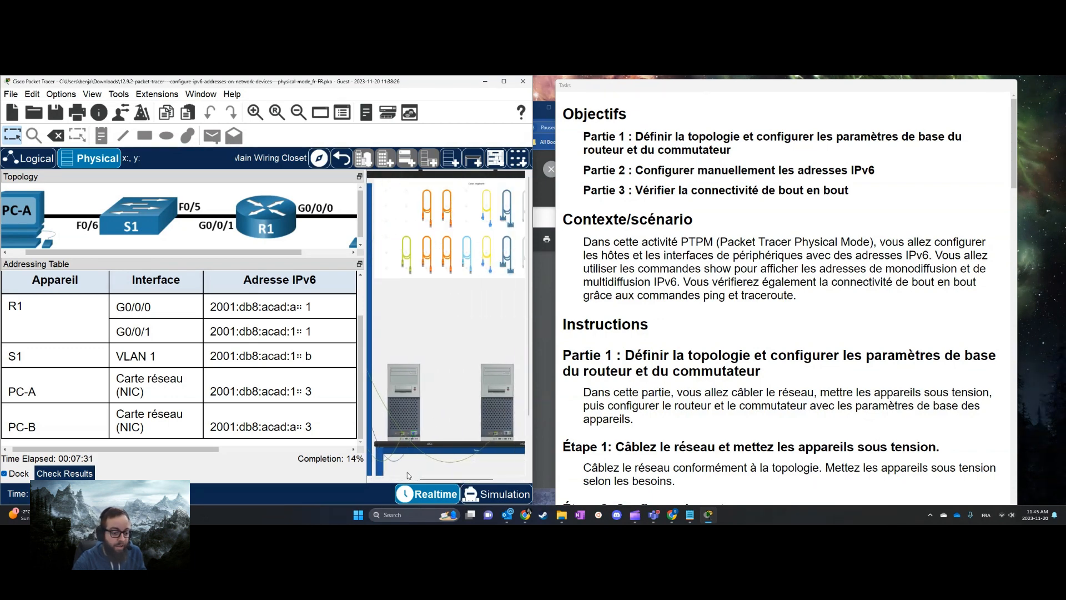
mouse_move(81, 253)
left_mouse_down()
mouse_move(95, 252)
mouse_move(77, 252)
left_mouse_up()
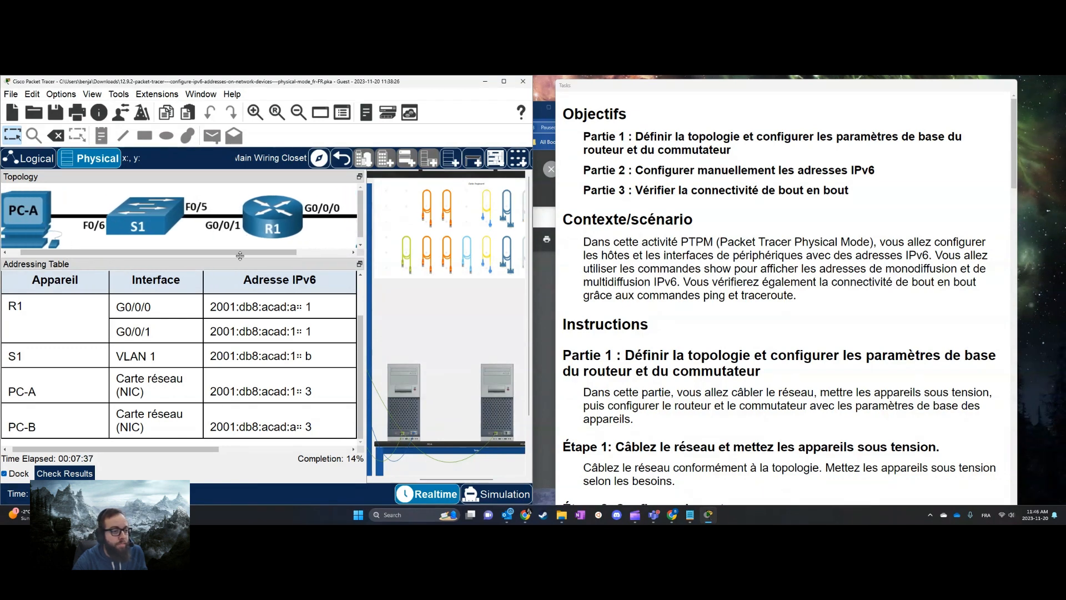
left_click_drag(239, 253, 206, 246)
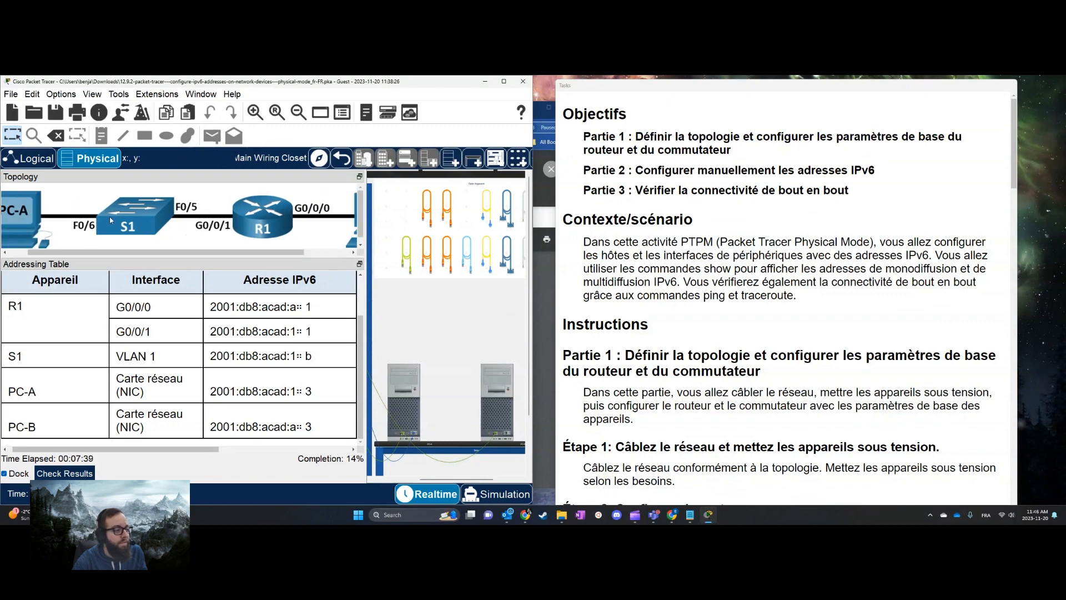
left_click_drag(137, 252, 195, 251)
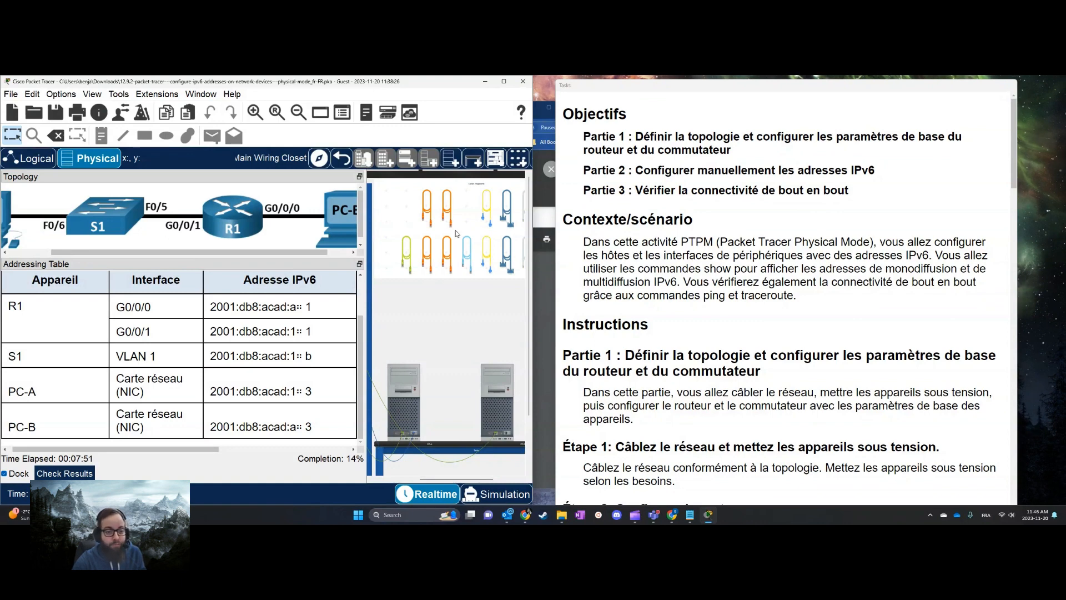
left_click(463, 246)
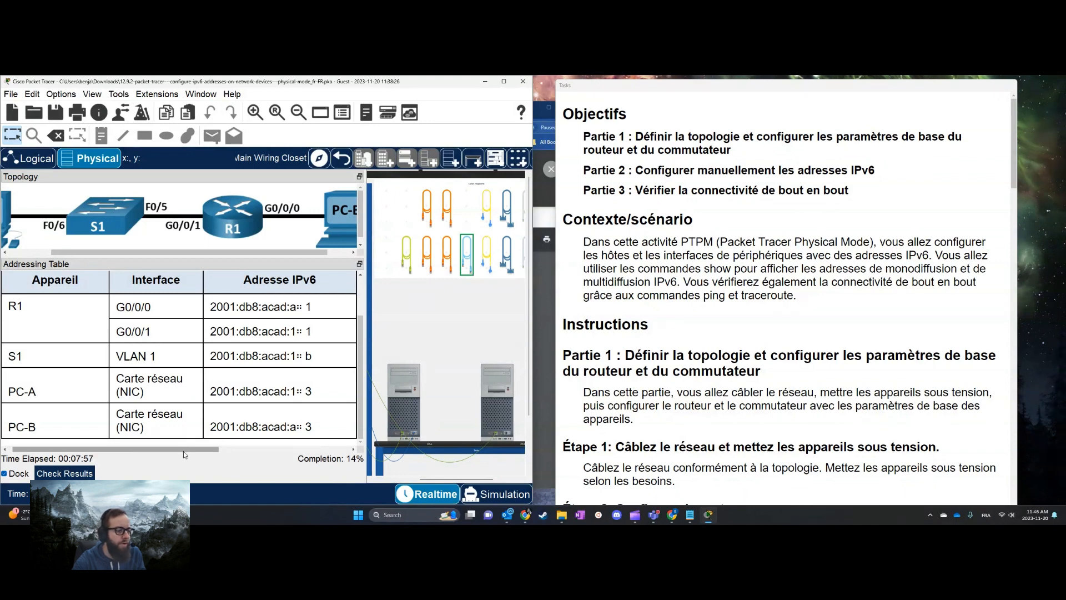
left_click_drag(183, 451, 196, 451)
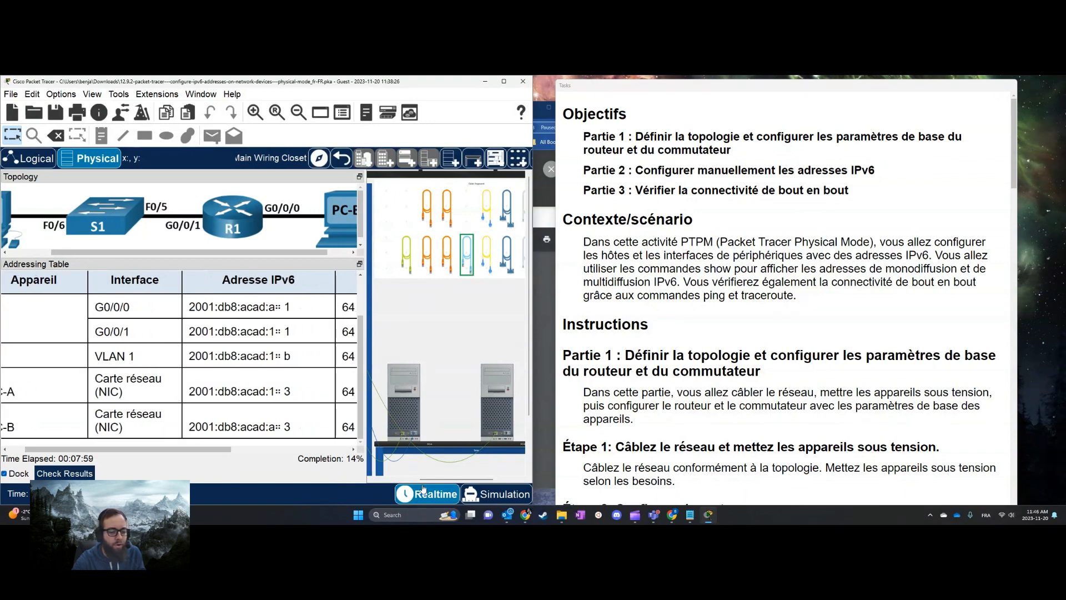
left_click_drag(453, 480, 395, 477)
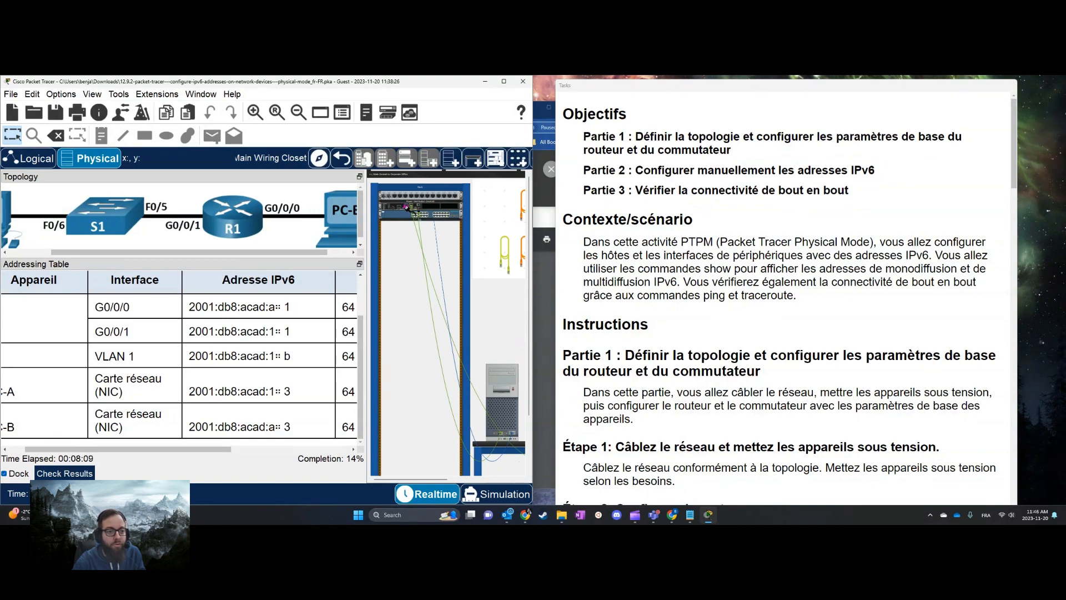
left_click(406, 207)
mouse_move(423, 479)
left_mouse_down()
mouse_move(439, 479)
mouse_move(410, 477)
mouse_move(452, 476)
mouse_move(433, 478)
left_mouse_up()
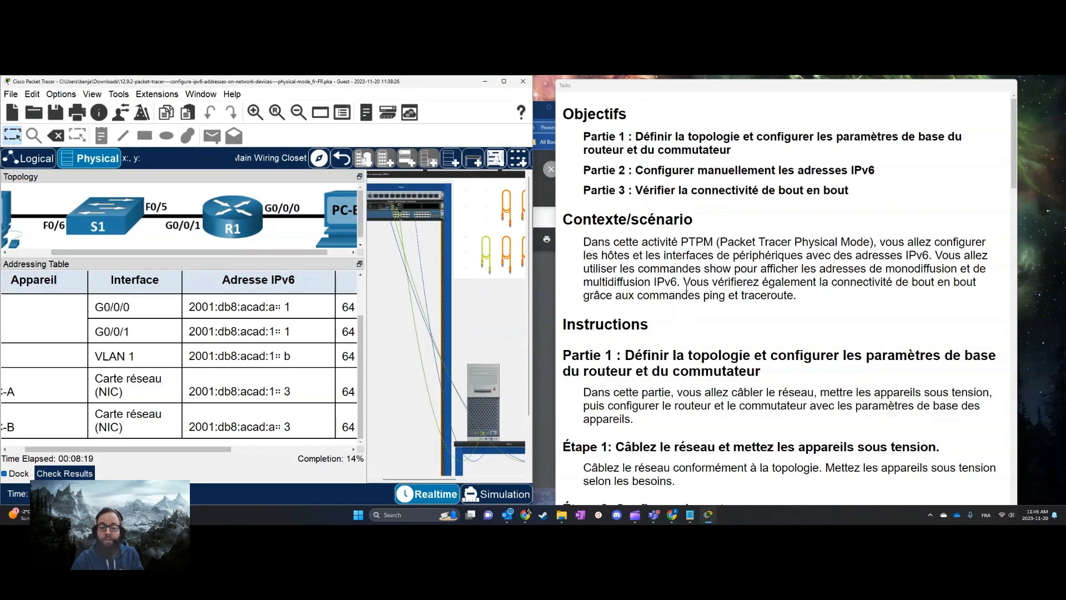
Step: Read the task instructions for configuring the router and the switch in Partie 1, Étapes 2 and 3
left_click(653, 255)
scroll(653, 254, "down", 5)
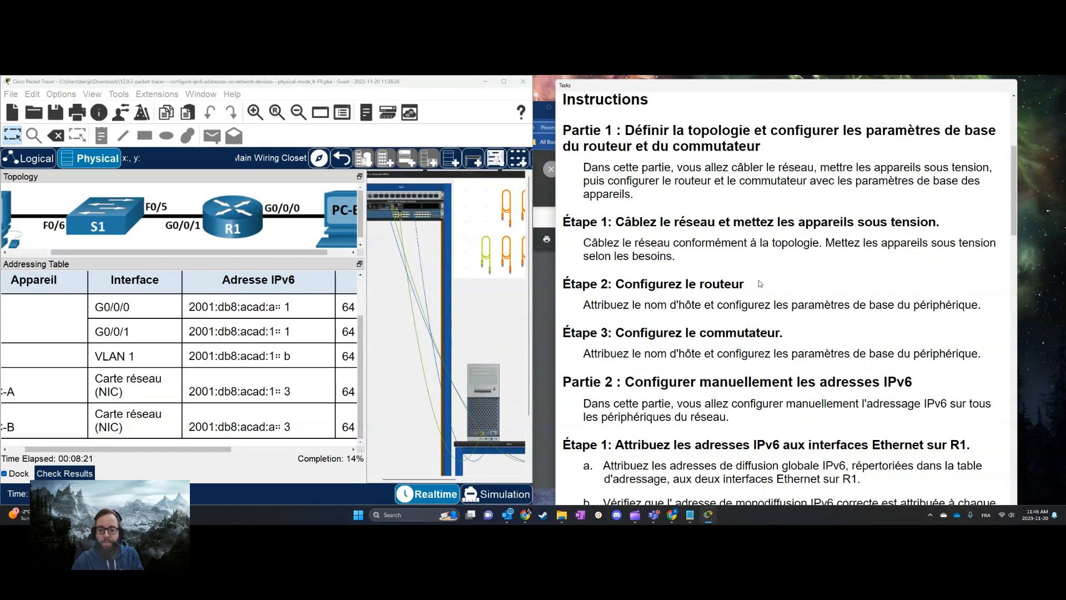
scroll(637, 297, "down", 1)
left_click_drag(590, 280, 876, 291)
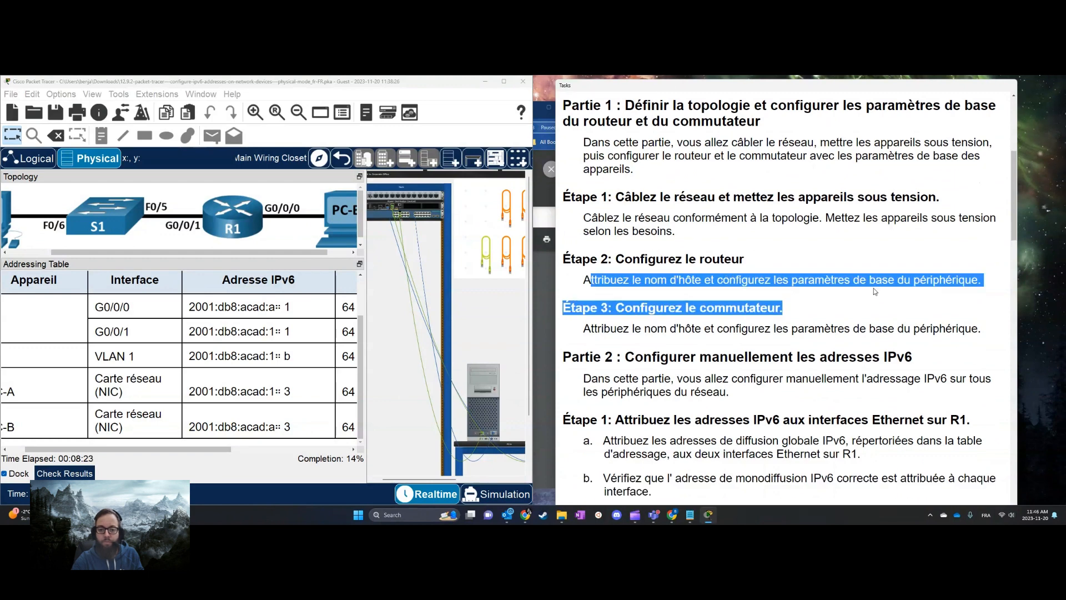
left_click(855, 295)
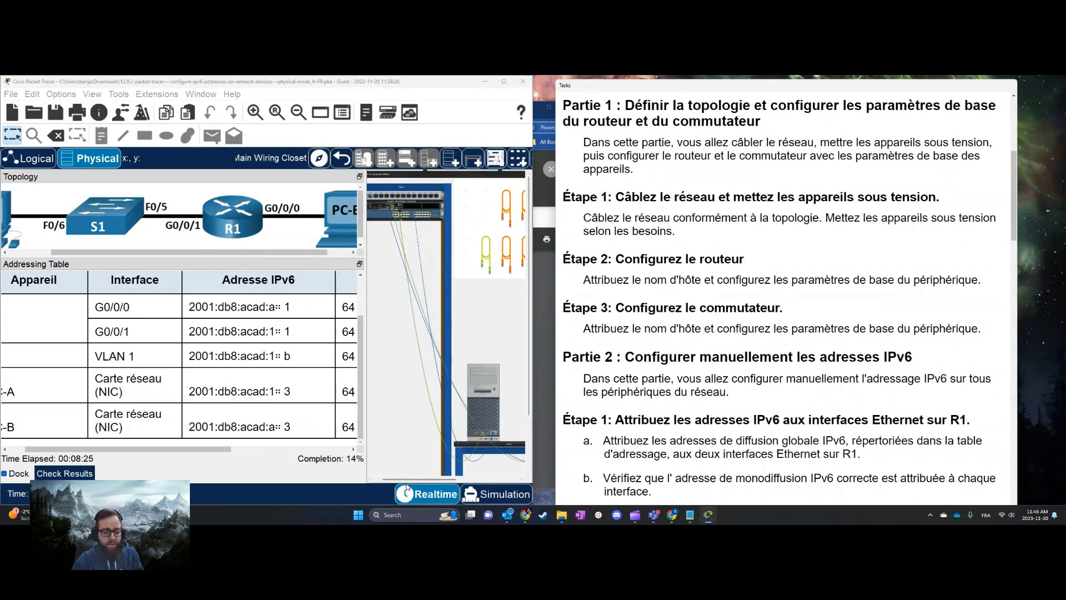
Step: Power on PC-B and PC-A from their physical device views
left_click_drag(436, 480, 476, 483)
left_click(487, 415)
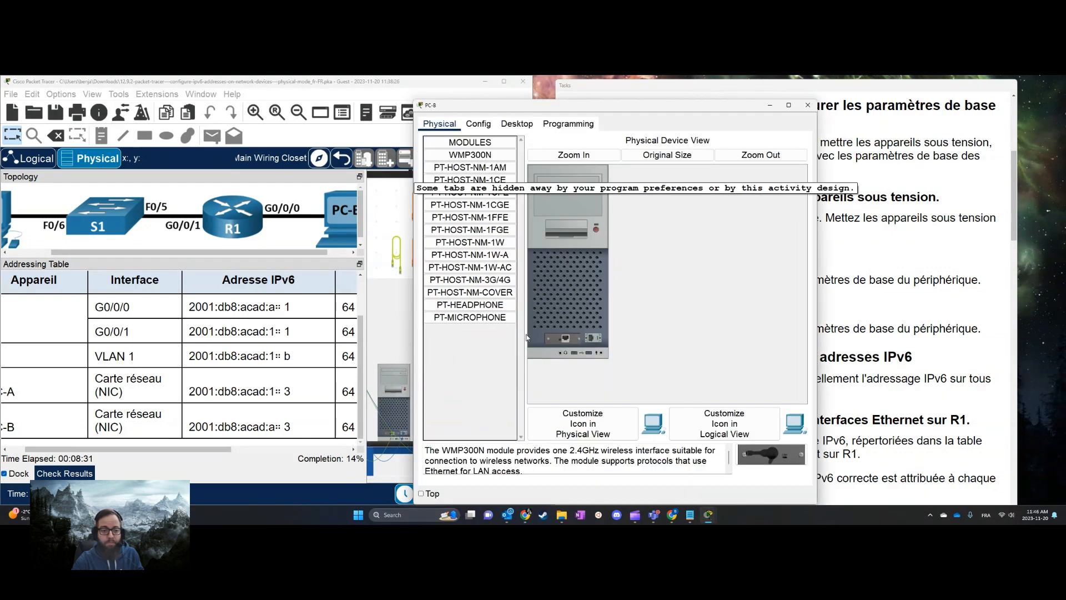
left_click(525, 124)
left_click(583, 300)
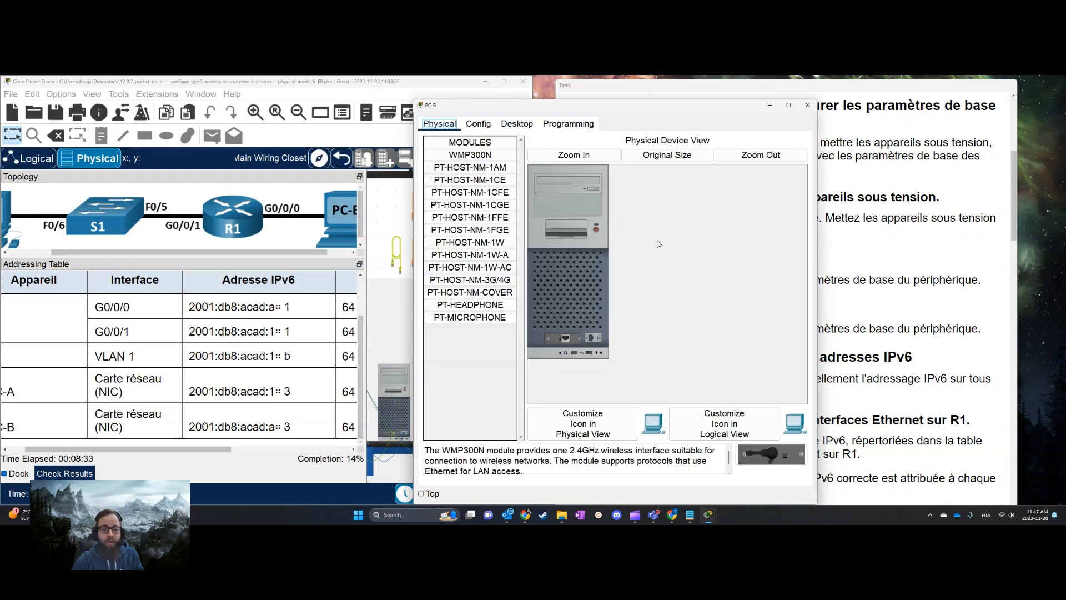
left_click(597, 229)
left_click(808, 105)
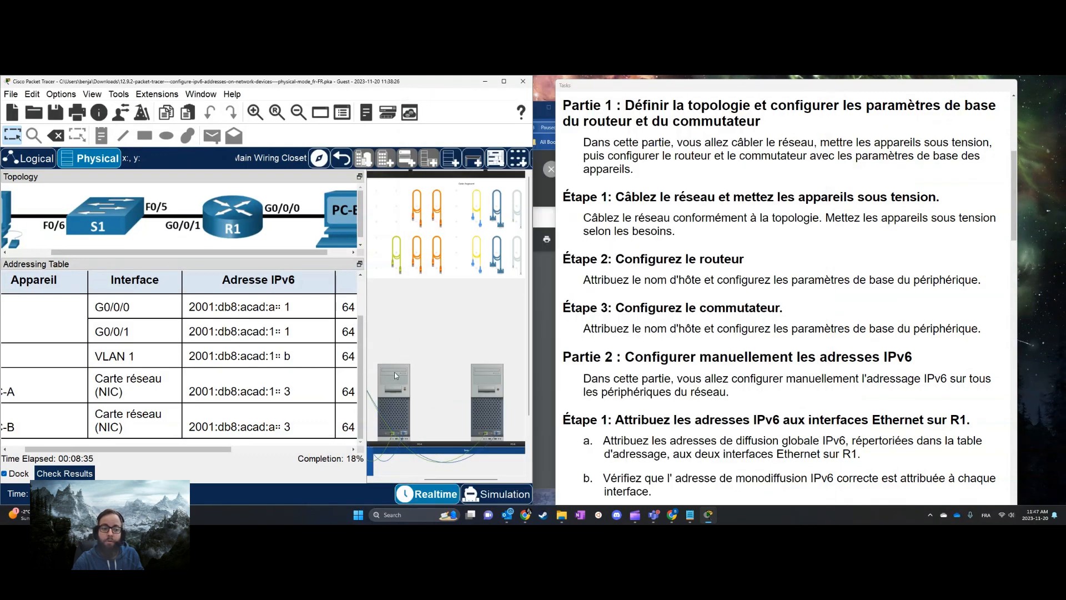
left_click(408, 398)
left_click(598, 289)
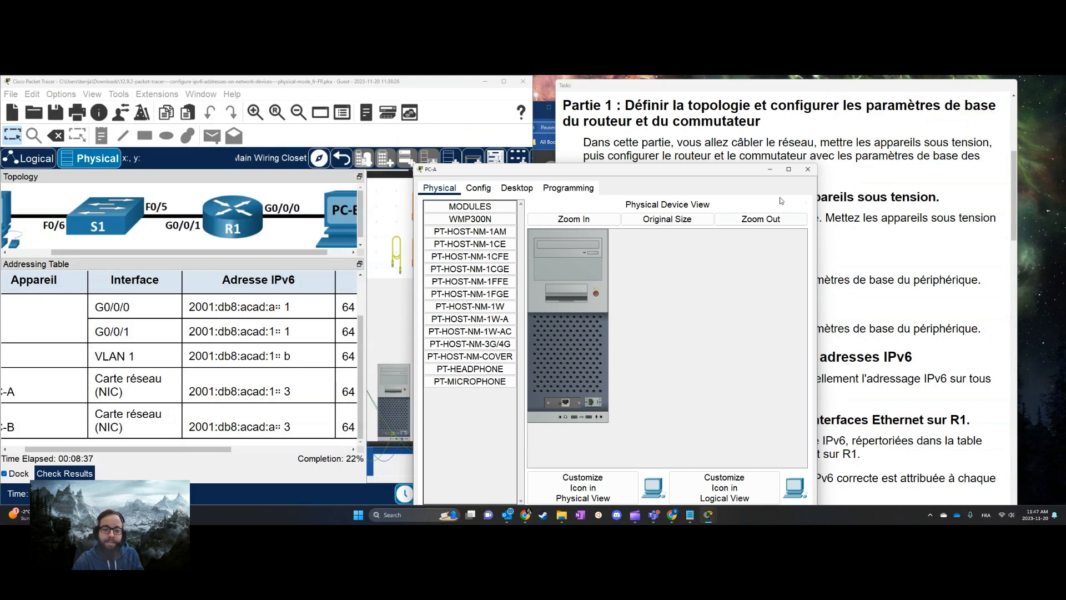
Step: Close PC-A's device window and check the R1 console from PC-B's terminal using the default port configuration
left_click(808, 170)
left_click(485, 405)
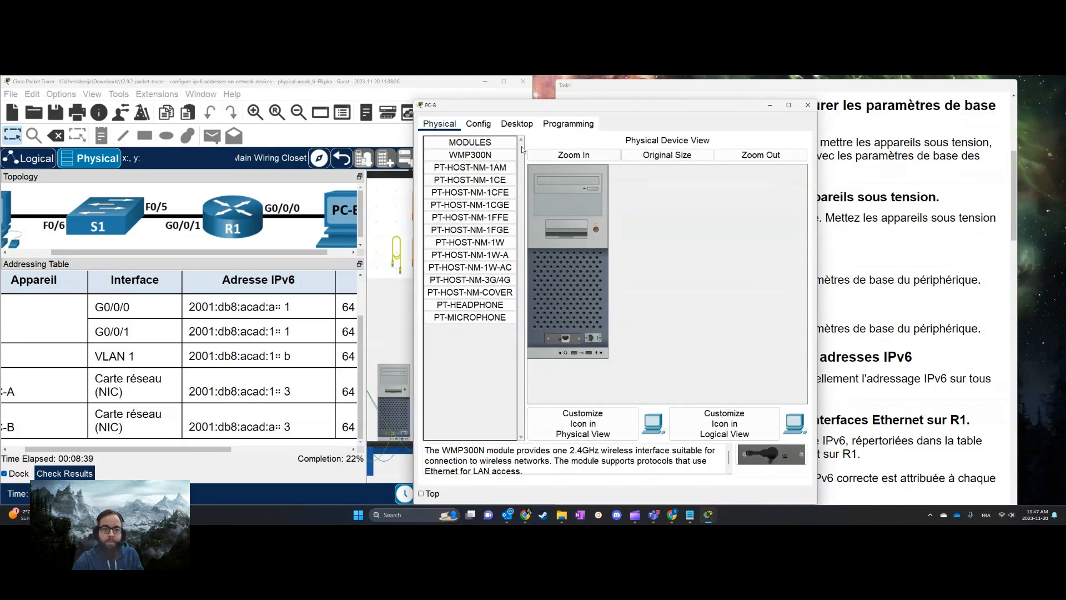
left_click(516, 124)
left_click(612, 160)
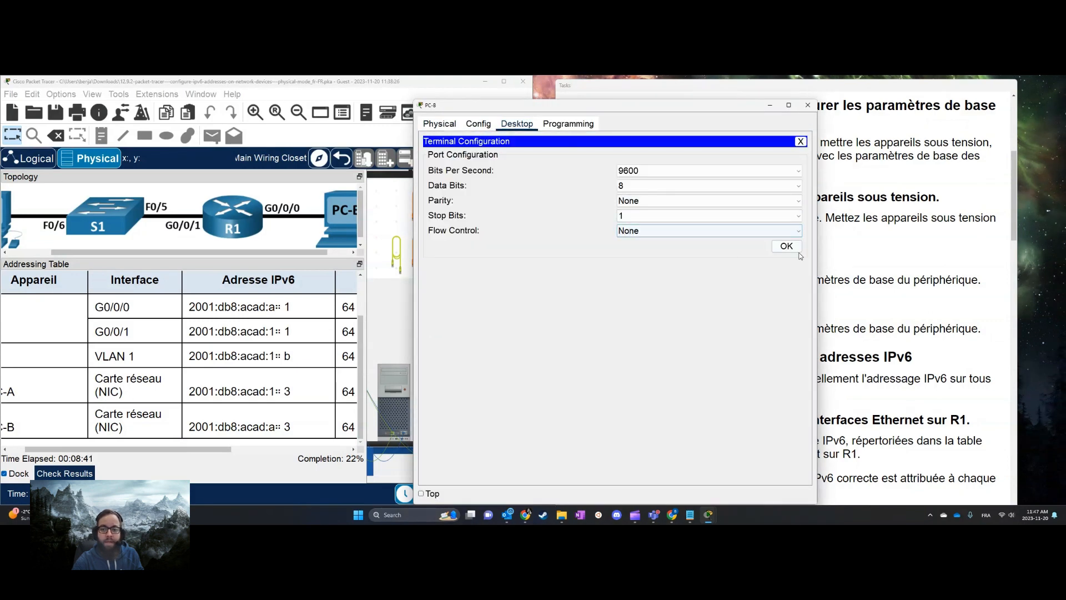
left_click(780, 244)
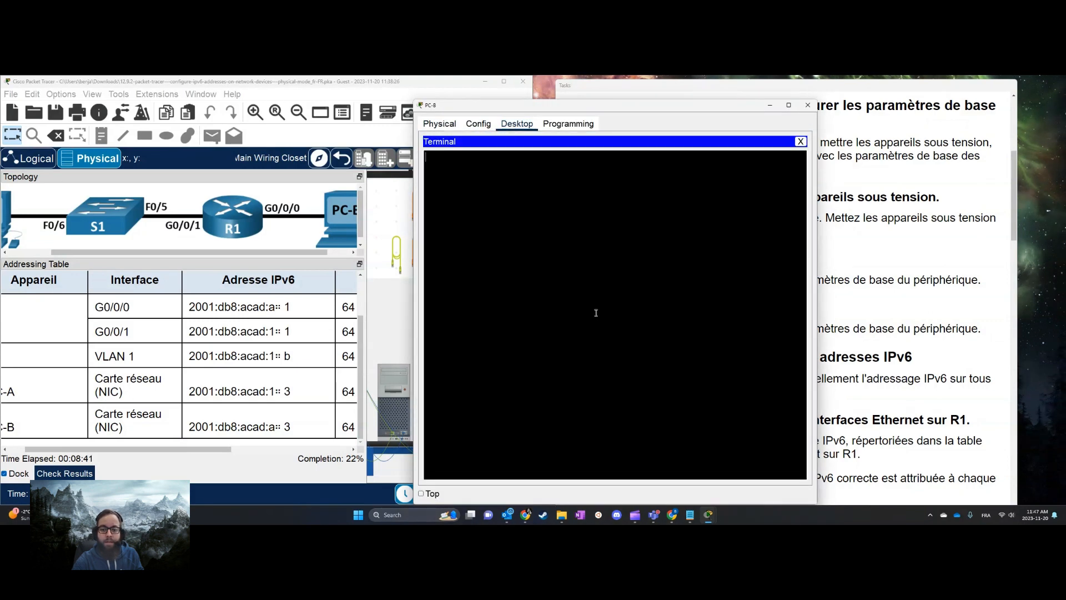
left_click(808, 105)
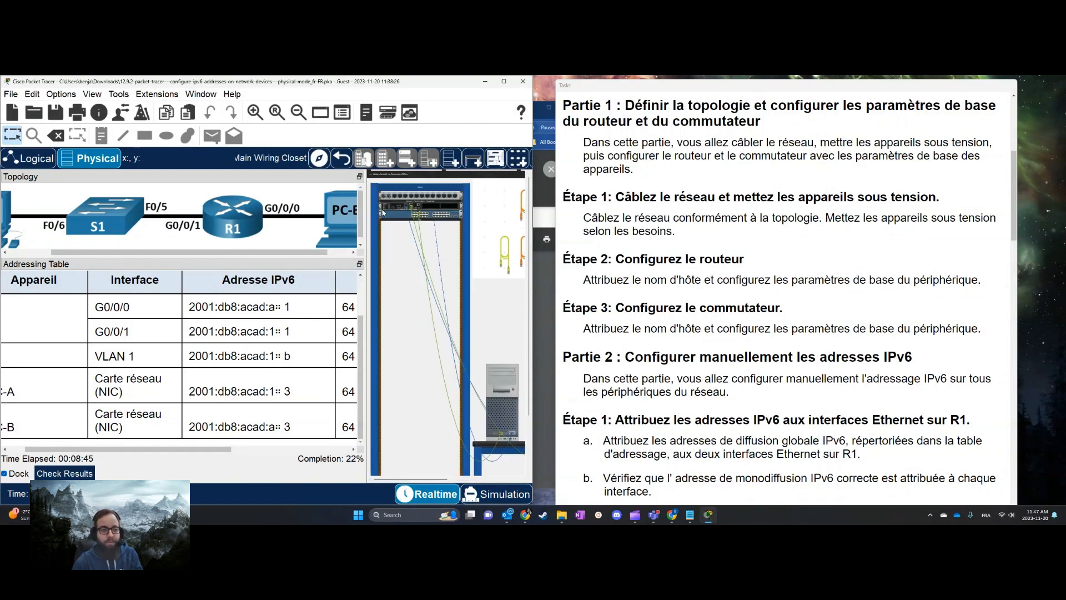
Step: Inspect S1's physical device view and power on router R1 from its physical device view
left_click(393, 217)
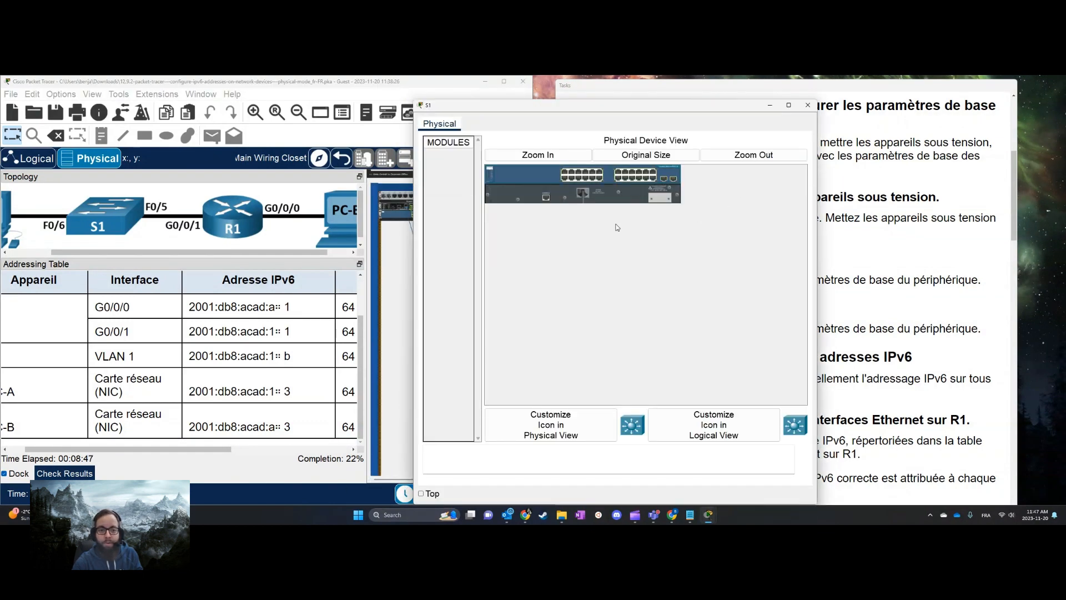
left_click(808, 105)
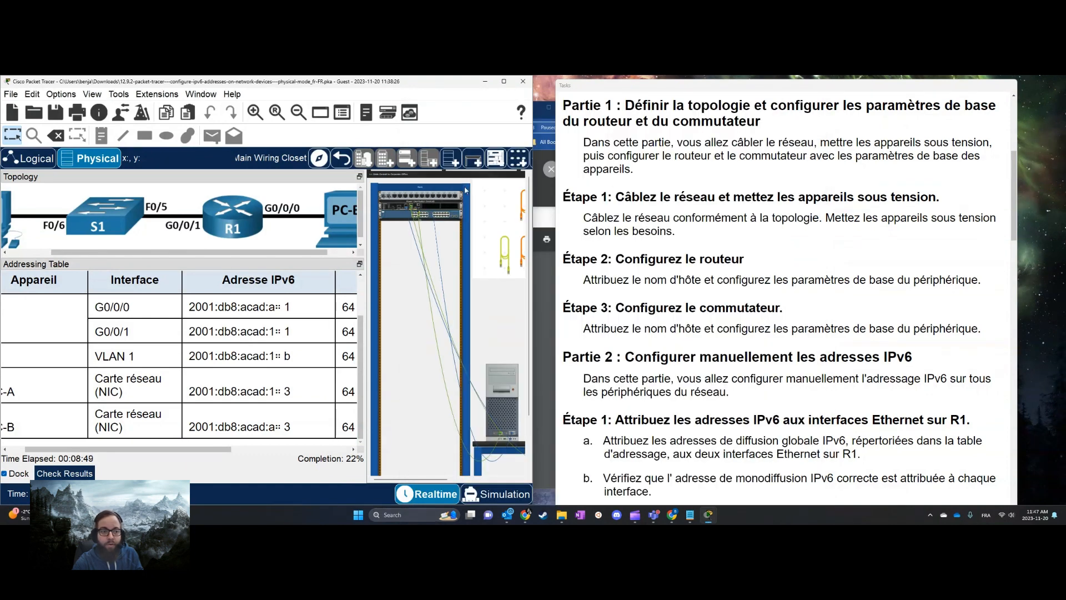
left_click(428, 209)
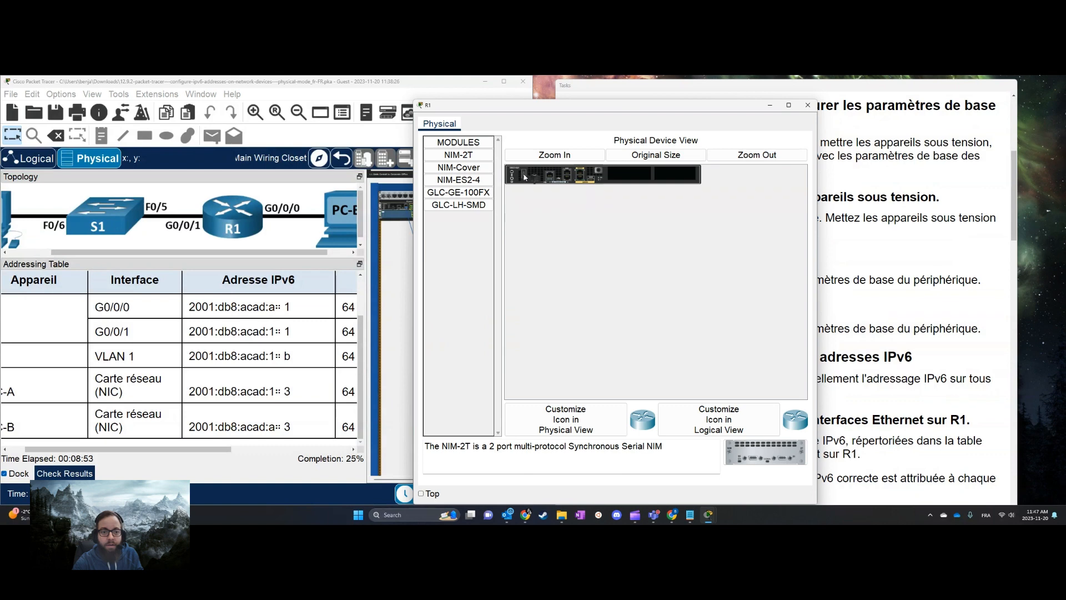
left_click(808, 105)
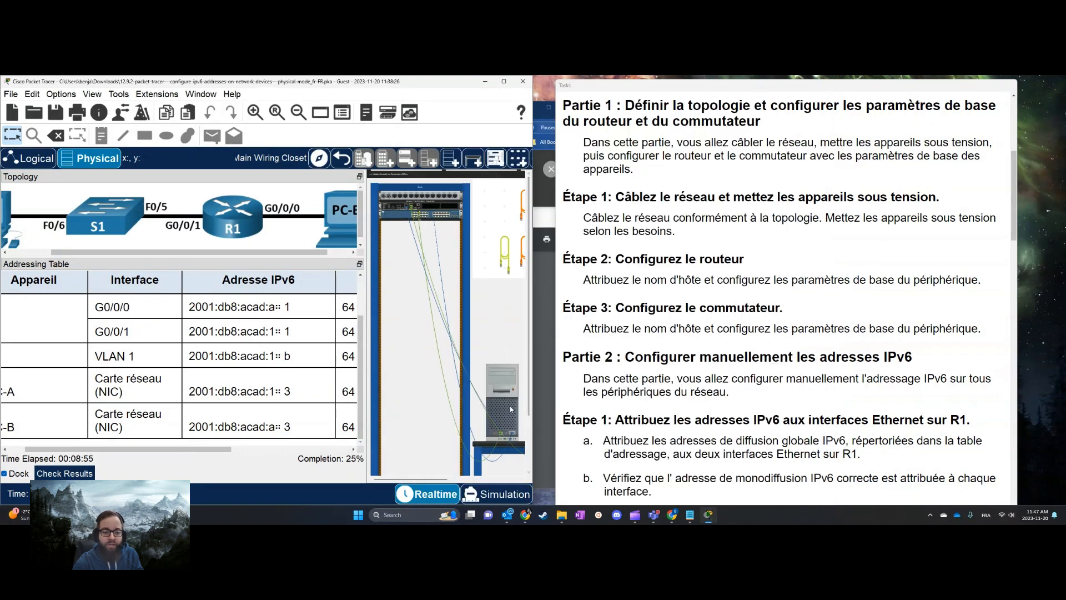
Step: Open a terminal on PC-A with the default port configuration to examine S1's boot output
left_click(481, 203)
left_click(517, 123)
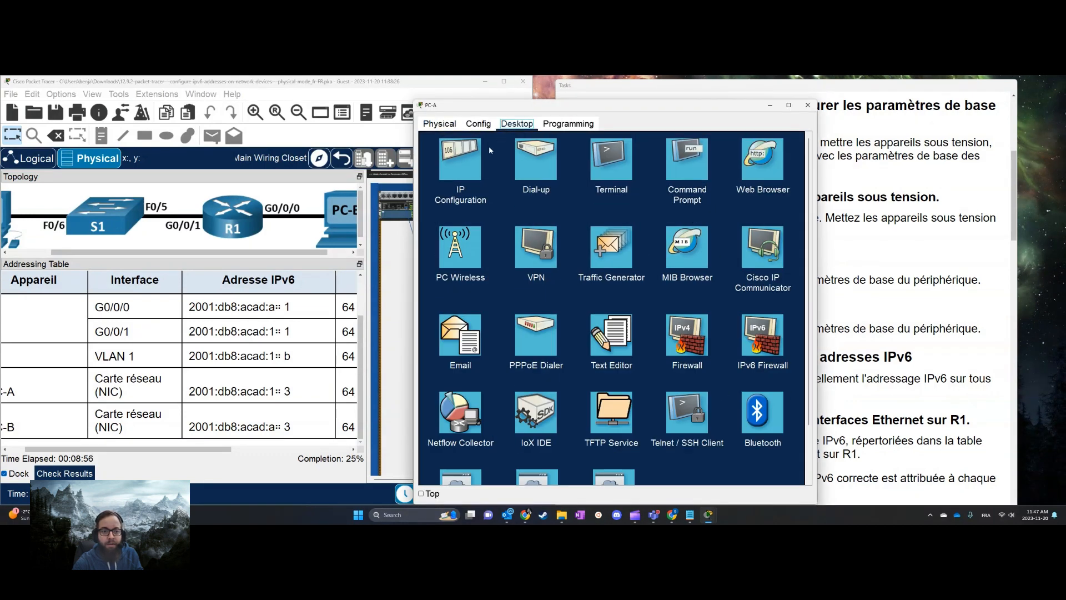
left_click(612, 160)
left_click(787, 246)
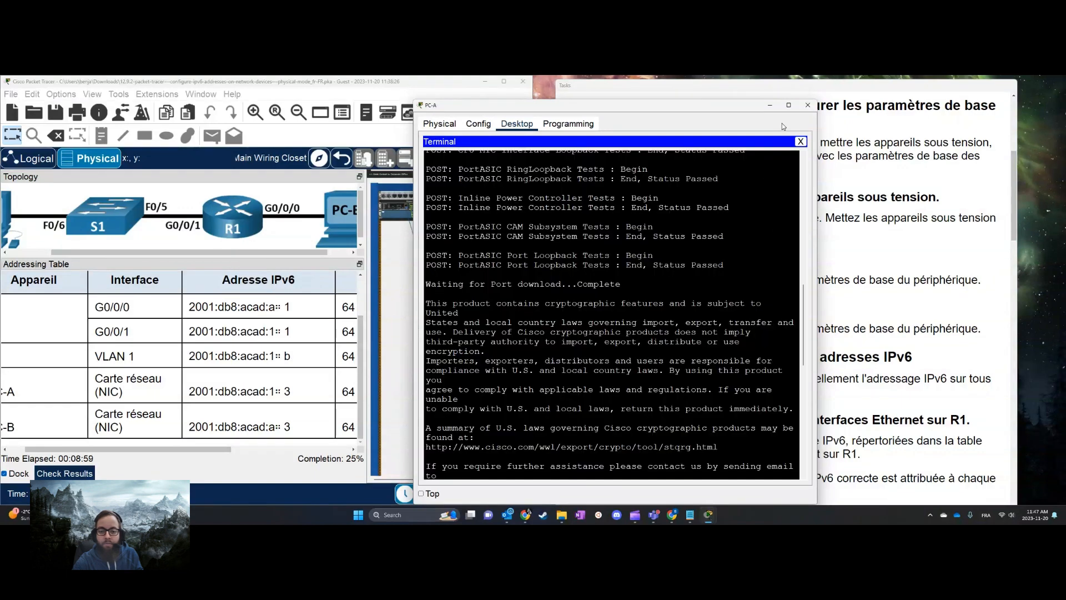
left_click(808, 105)
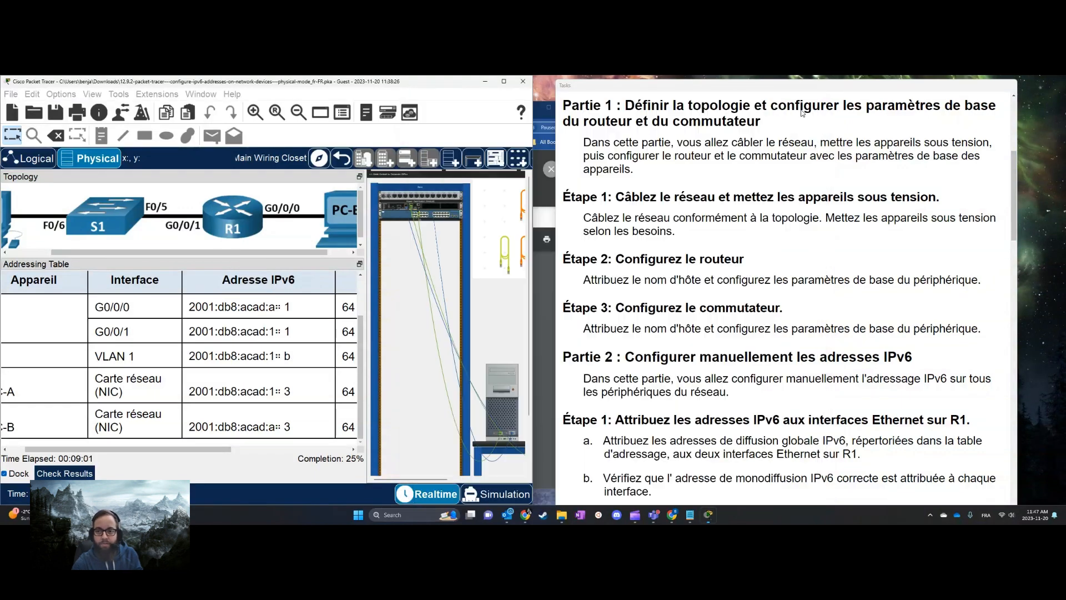
Step: Open a terminal on PC-B with the default port configuration and place its window beside the task instructions
left_click_drag(432, 479, 495, 480)
left_click(453, 406)
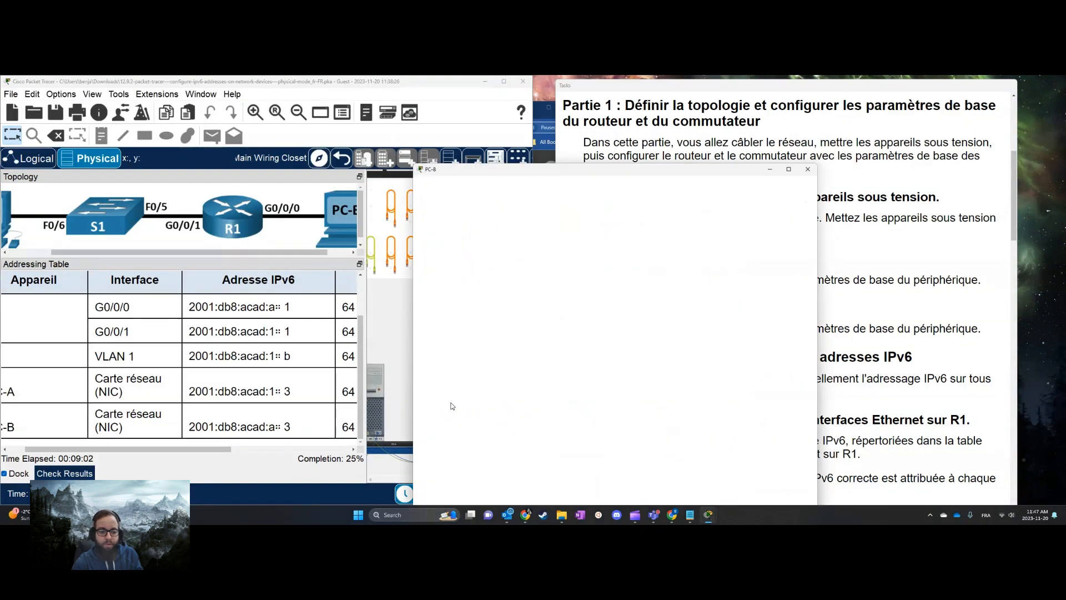
left_click(618, 170)
left_click(787, 246)
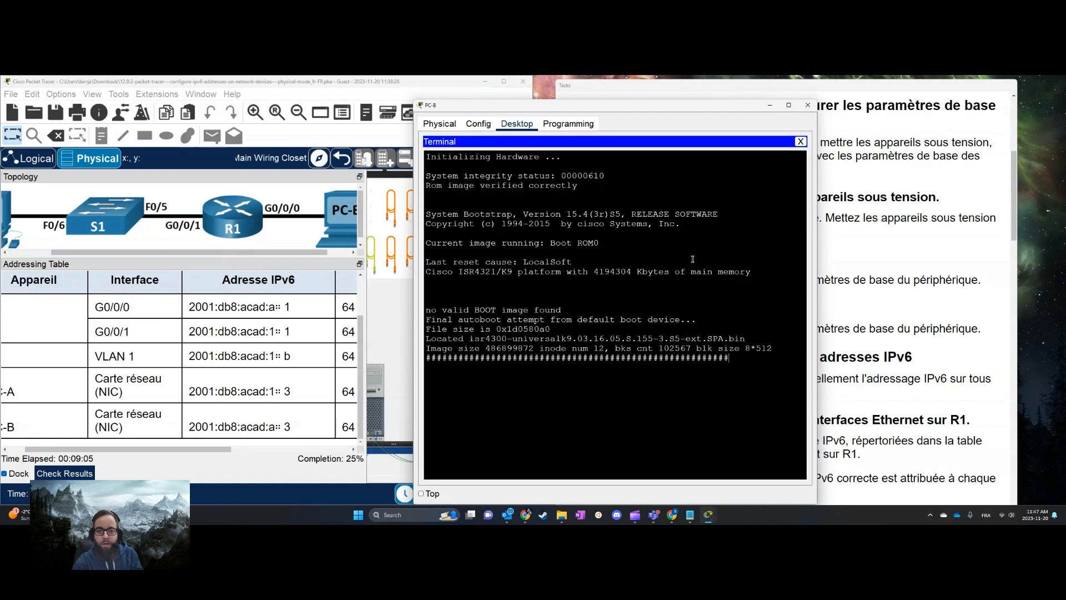
left_click_drag(562, 105, 421, 94)
left_click(293, 356)
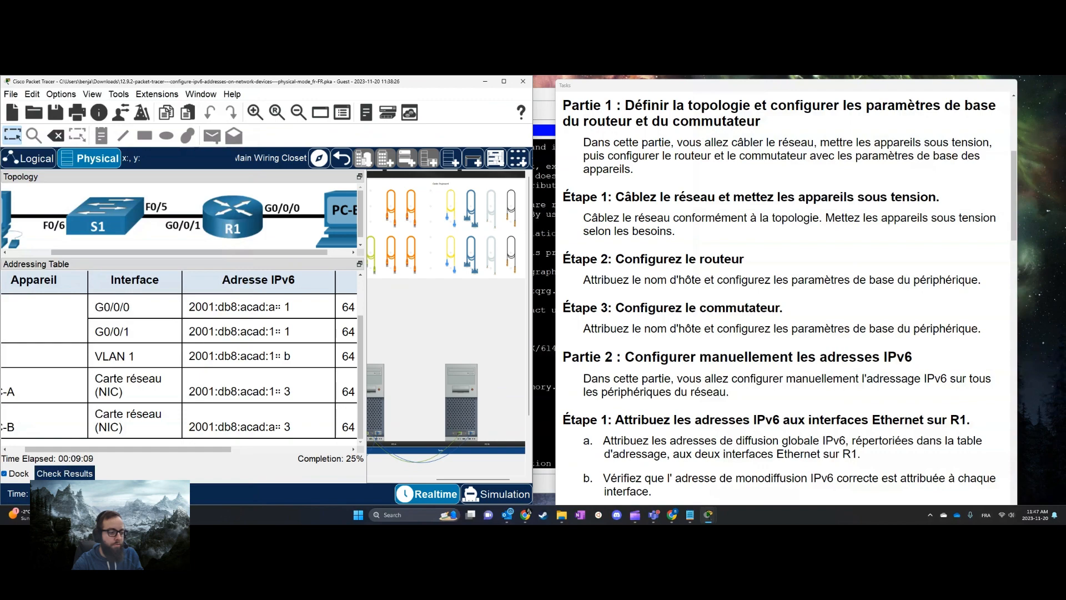
left_click(543, 363)
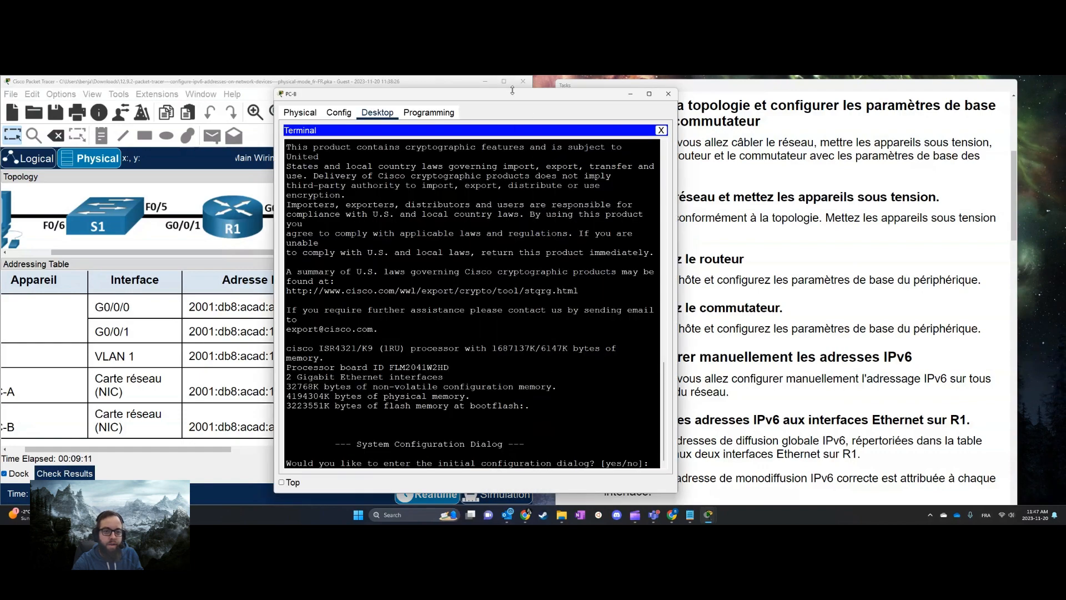
left_click_drag(402, 100, 251, 95)
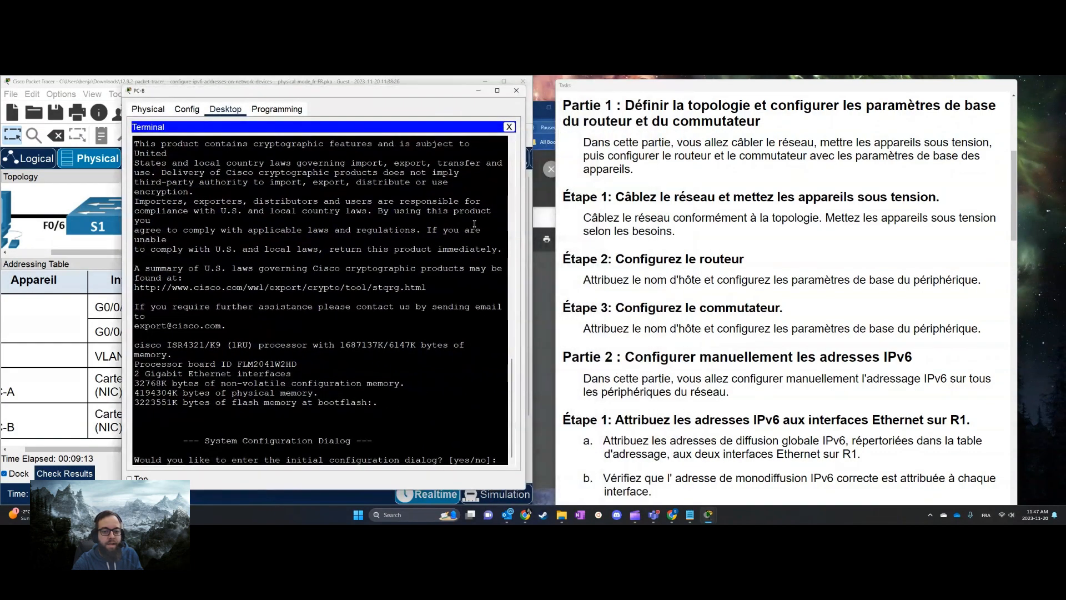
Step: Review the router configuration task, return to PC-B's terminal and answer no to R1's initial configuration dialog
left_click(689, 354)
left_click_drag(610, 285, 584, 283)
left_click(834, 287)
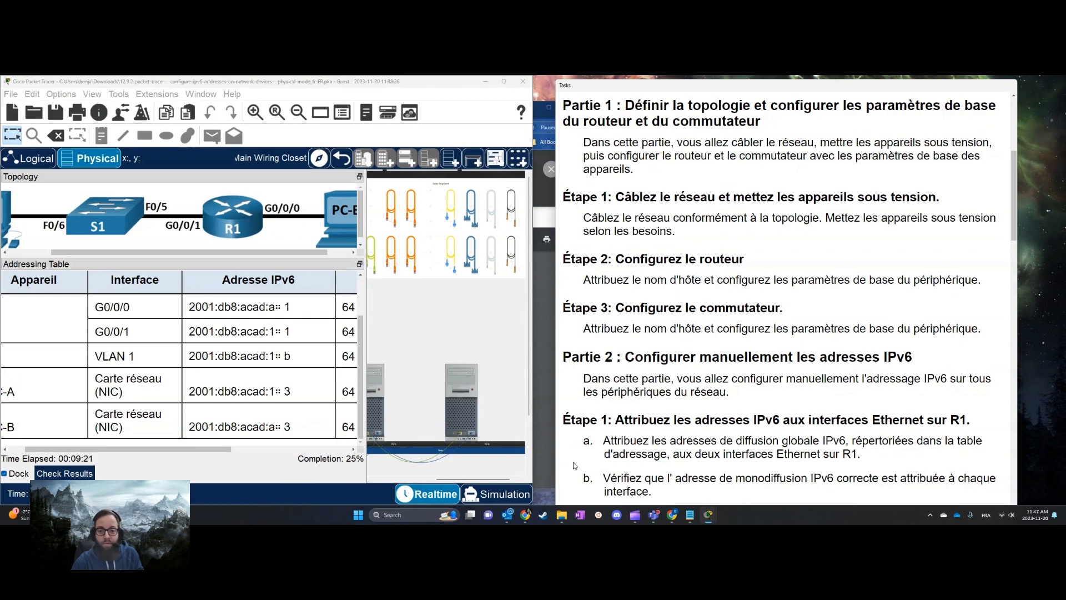
left_click(462, 411)
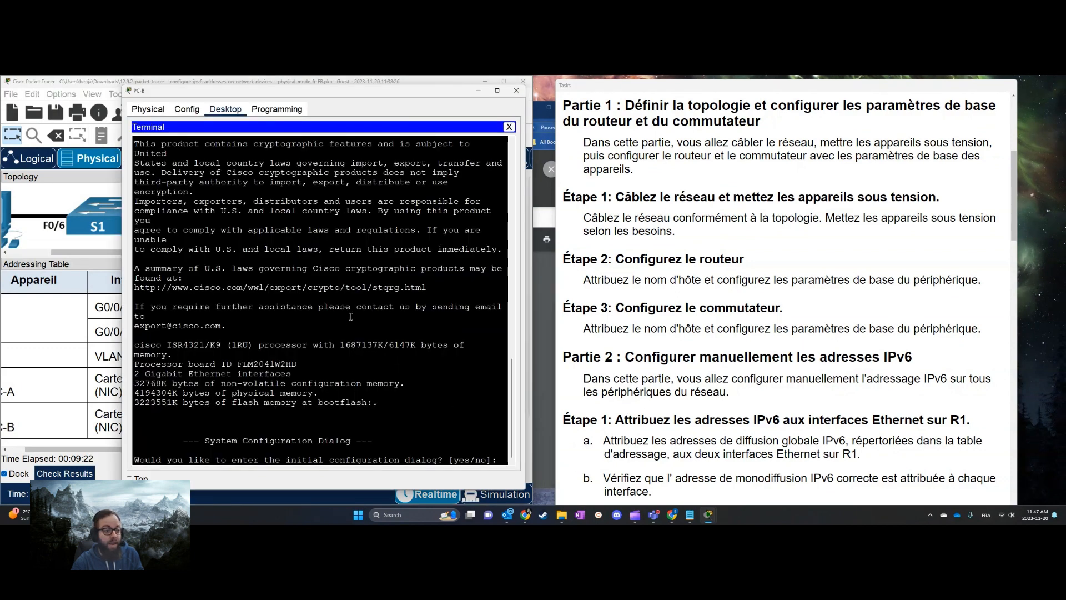
type("no")
key("Return")
key("Return")
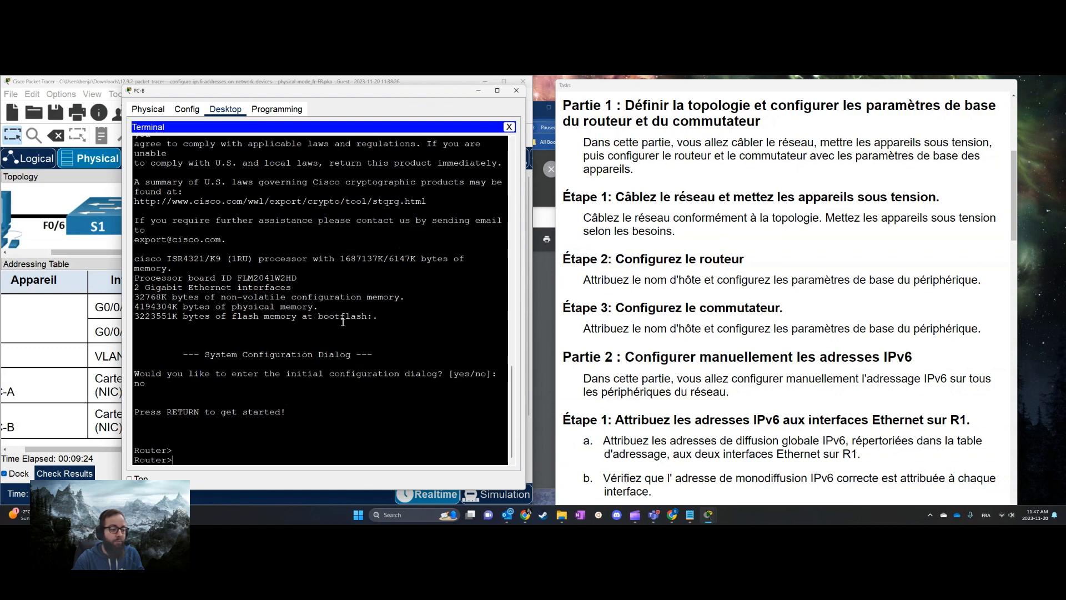
key("Return")
Step: Enter privileged and global configuration mode on the router and set its hostname to R1
type("en")
key("Return")
type("conf t")
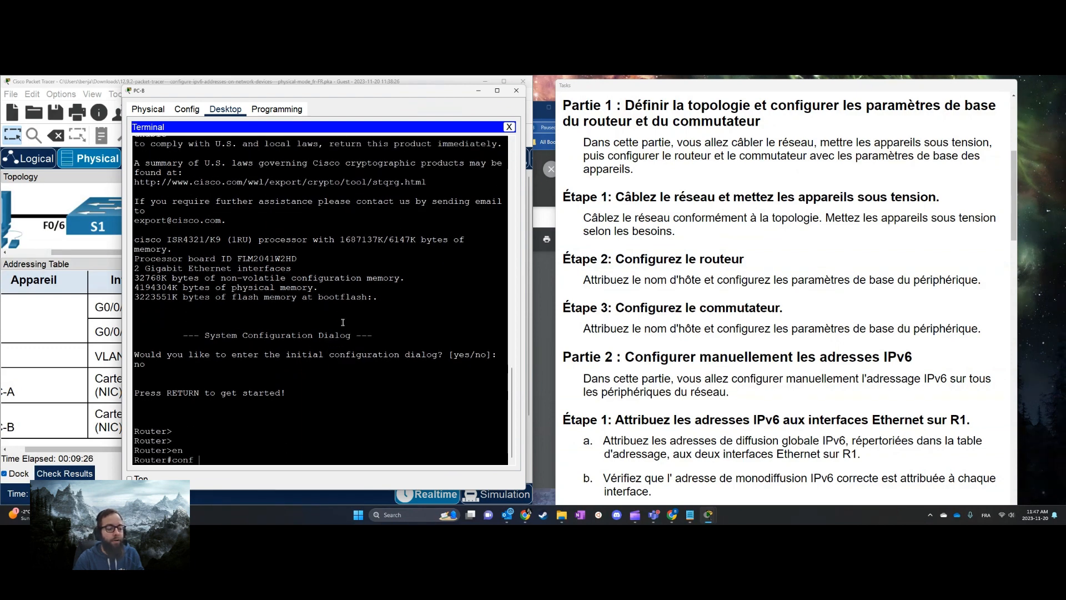
key("Return")
type("ho")
key("Tab")
type("R/1")
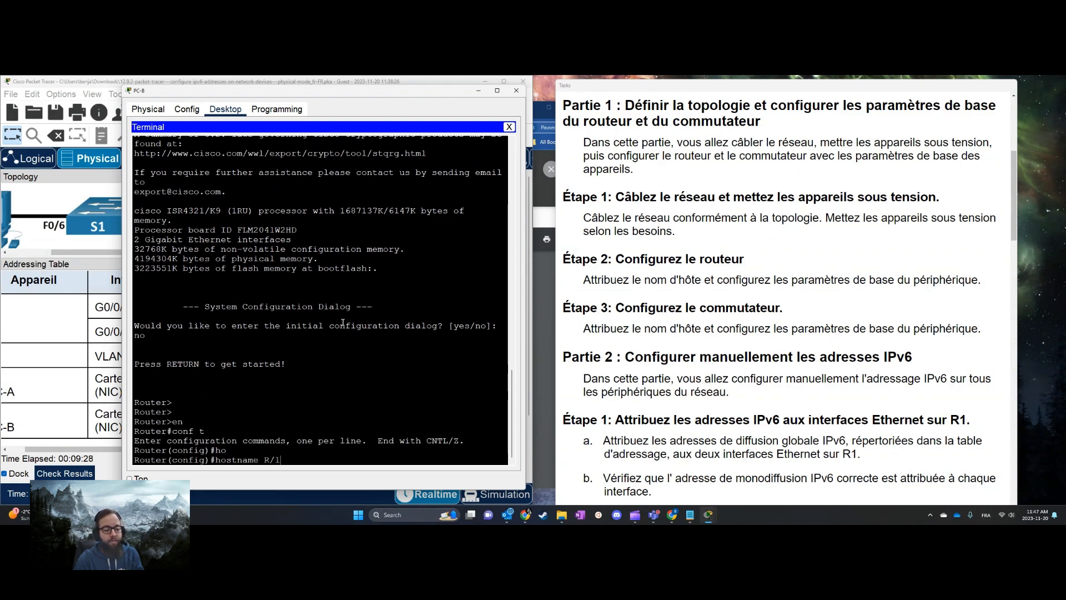
key("Return")
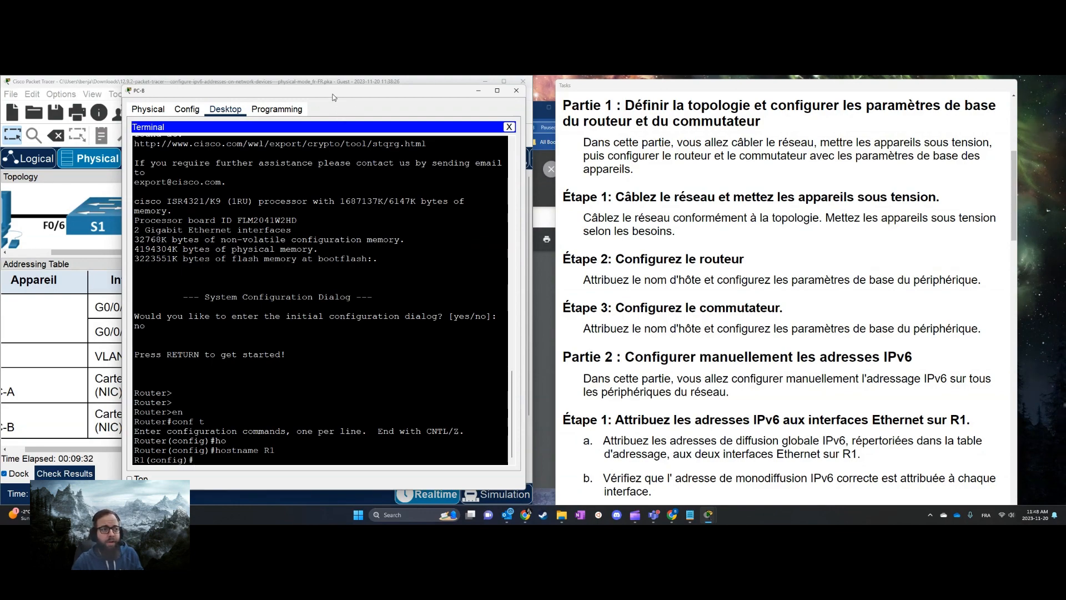
Step: Move the PC-B terminal aside and read the Partie 2 instructions for assigning IPv6 addresses on R1
left_click_drag(338, 94, 642, 122)
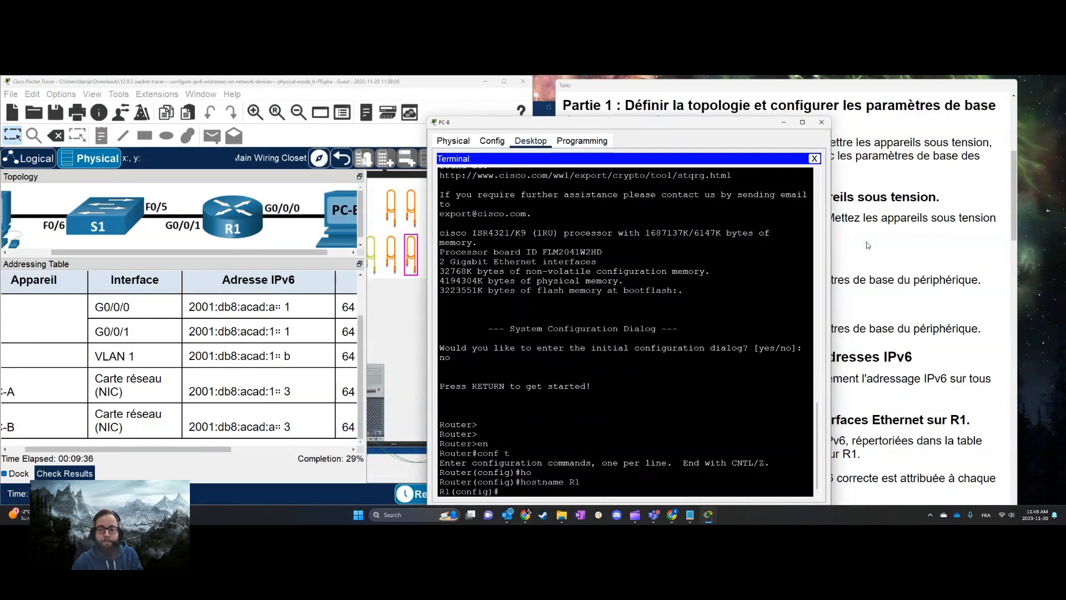
left_click(866, 245)
scroll(922, 254, "down", 3)
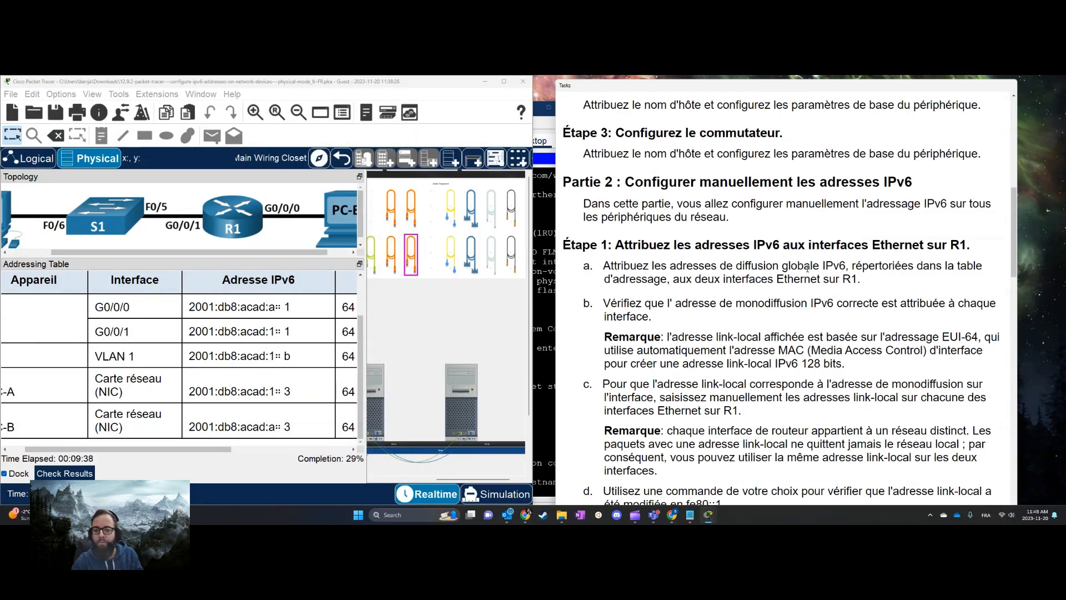
scroll(807, 267, "up", 2)
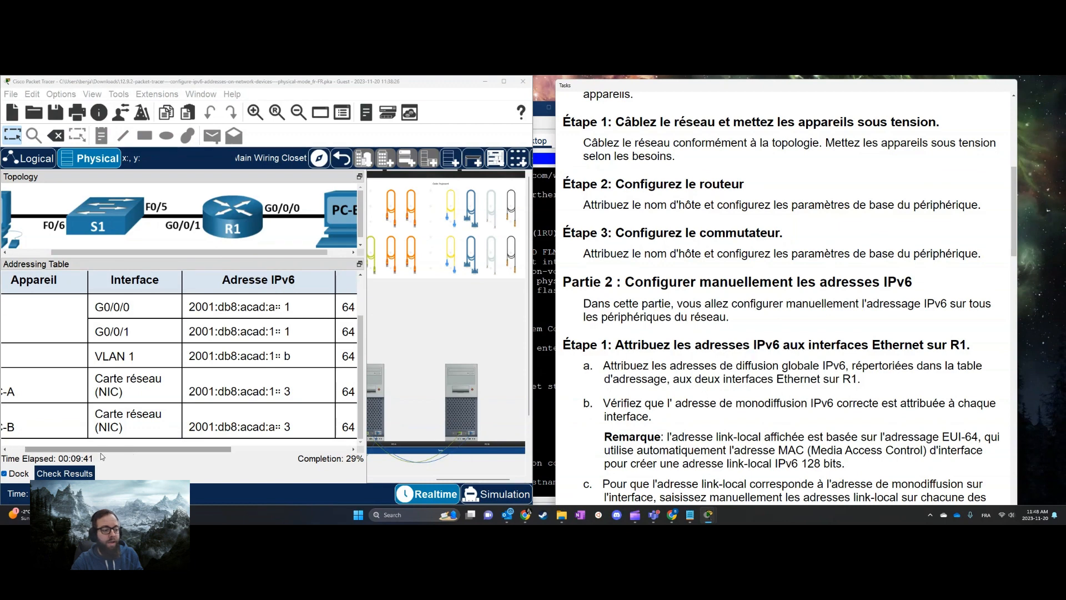
Step: Check the activity results and review the assessment items for PC-A, PC-B, R1 and S1
left_click(65, 473)
left_click(122, 144)
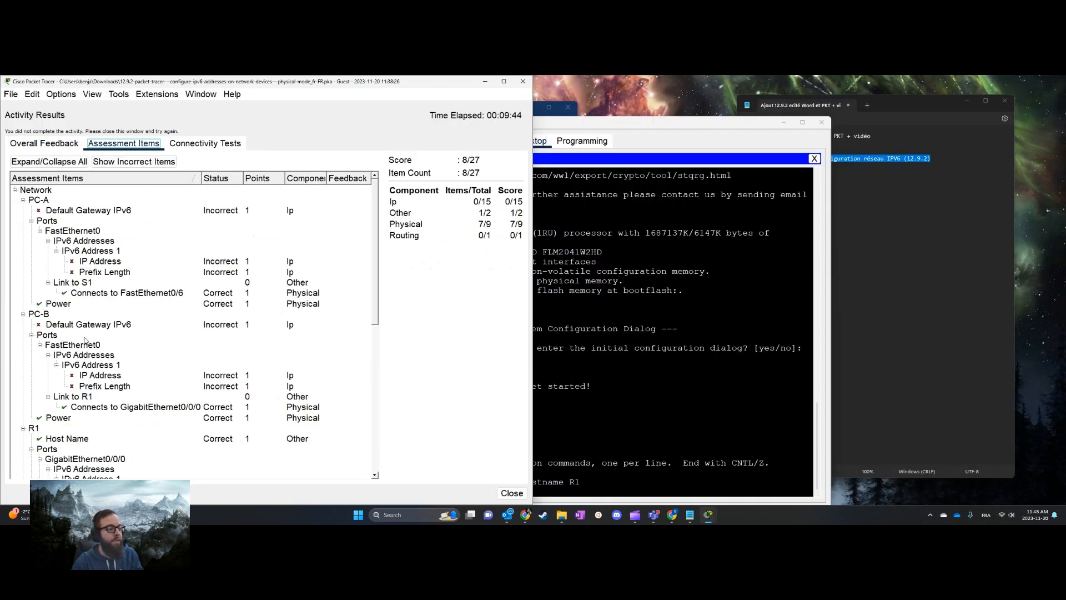
scroll(85, 339, "down", 5)
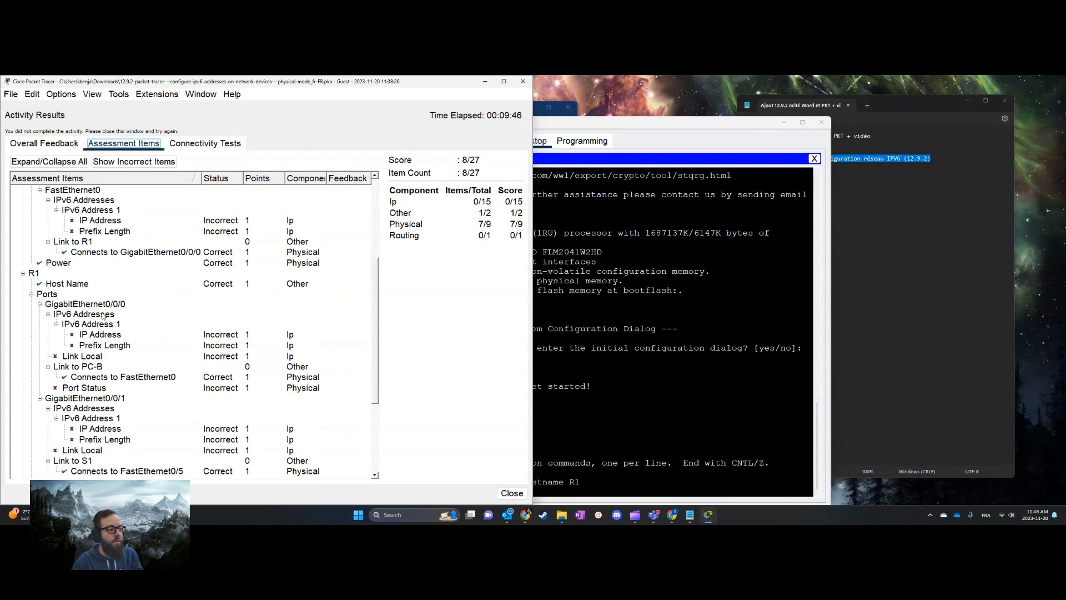
scroll(123, 382, "down", 4)
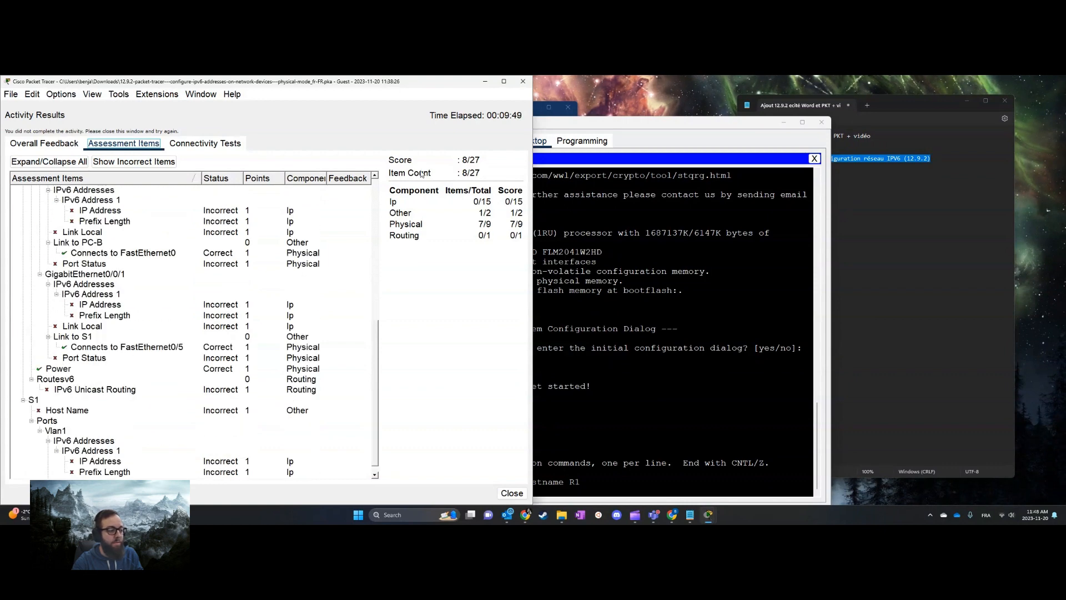
left_click(522, 81)
Step: Widen the topology and addressing table panes to show all four devices and the prefix length column
left_click(405, 411)
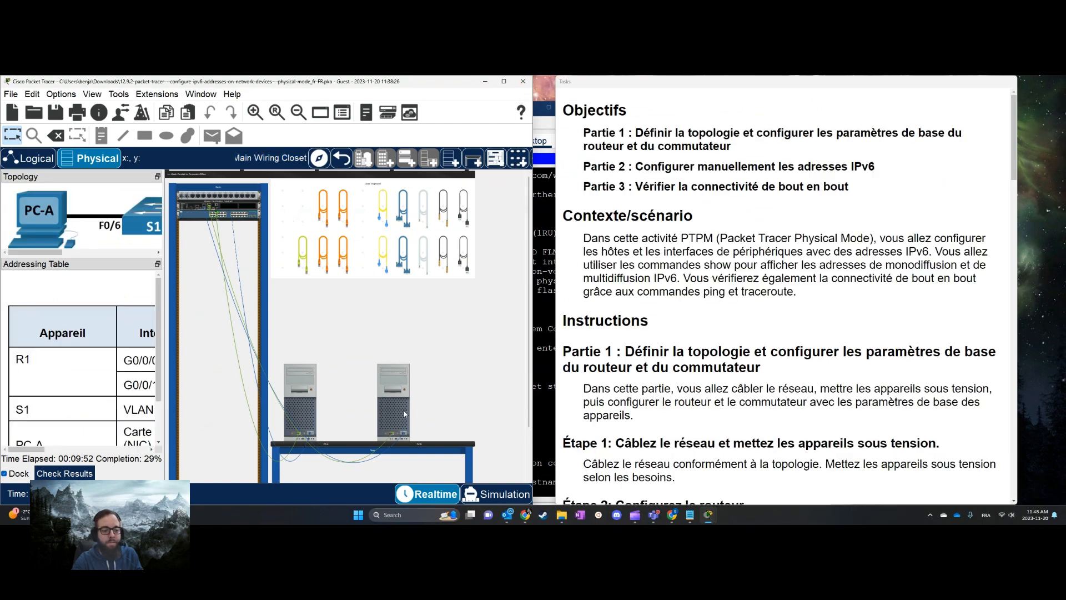
mouse_move(559, 123)
left_mouse_down()
mouse_move(367, 99)
mouse_move(561, 121)
left_mouse_up()
left_click(162, 350)
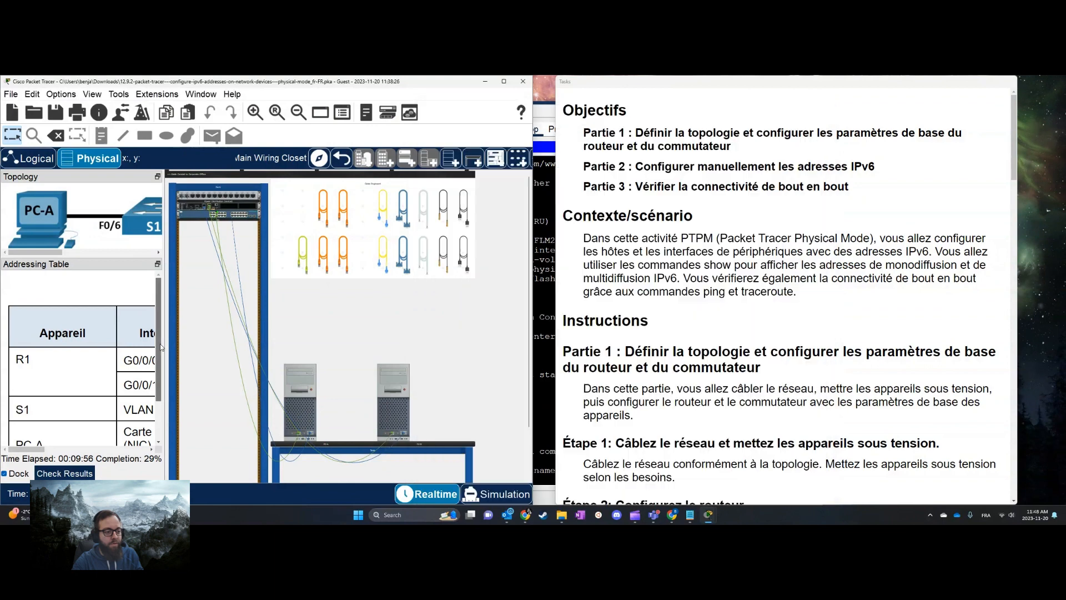
left_click_drag(163, 349, 340, 358)
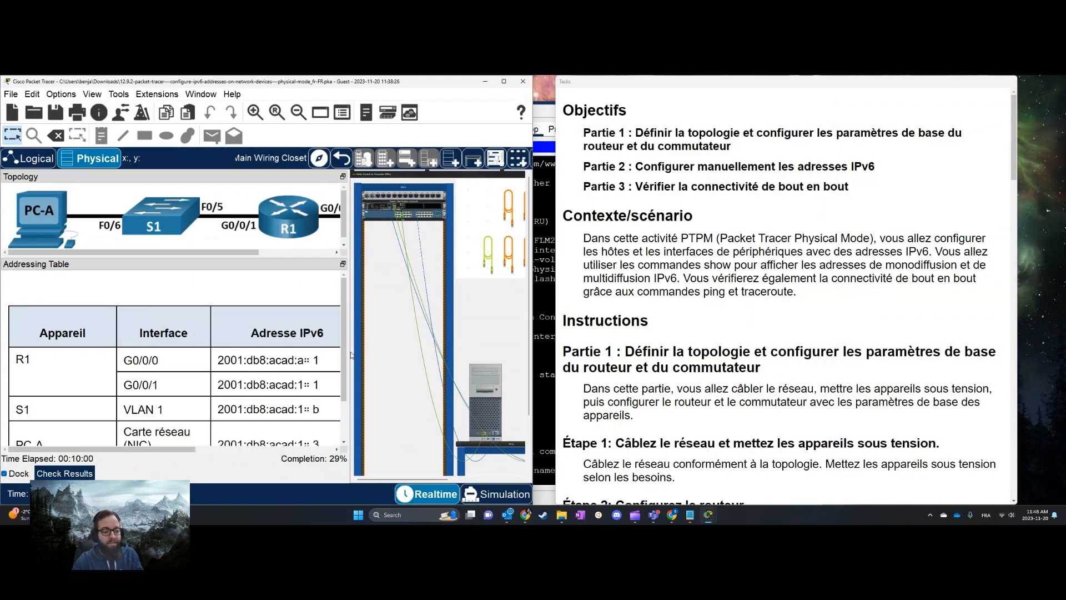
left_click_drag(348, 356, 418, 358)
scroll(197, 395, "down", 1)
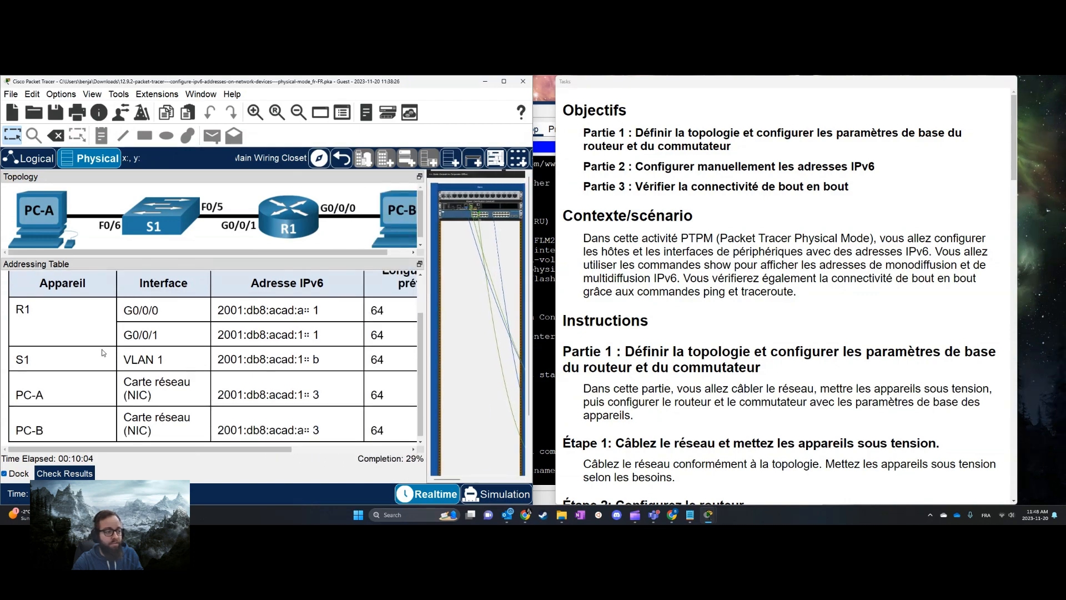
Step: Place the PC-B terminal over the task instructions and examine the device rows of the addressing table
left_click(549, 357)
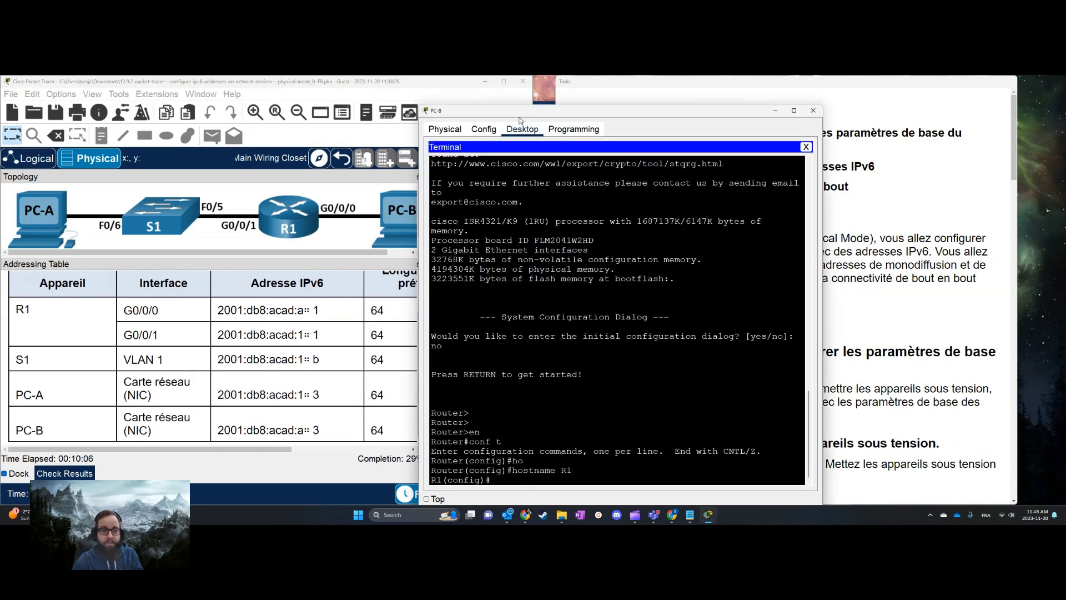
left_click_drag(520, 118, 669, 109)
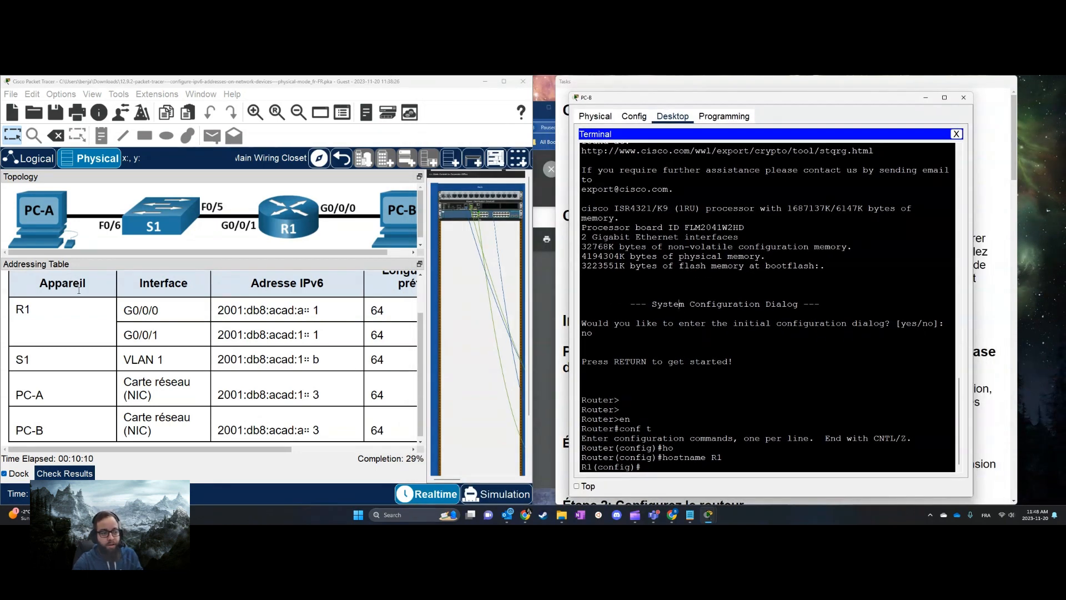
left_click(278, 353)
scroll(279, 353, "down", 1)
scroll(294, 345, "up", 2)
scroll(312, 337, "down", 2)
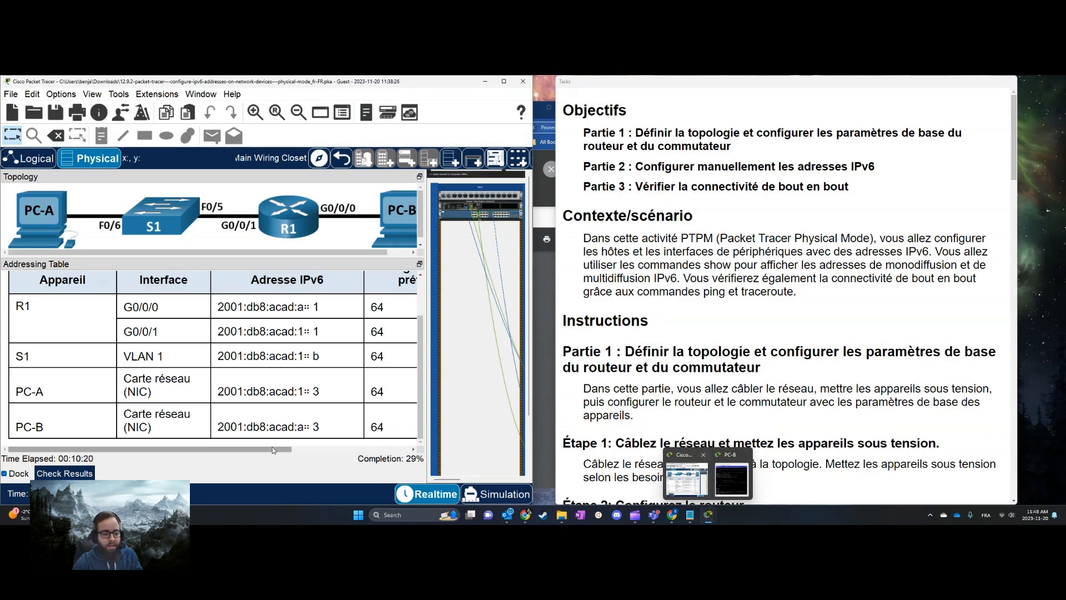
Step: Examine the network prefixes and host parts of R1's G0/0/0 and G0/0/1 IPv6 addresses in the addressing table
left_click_drag(273, 450, 391, 450)
left_click_drag(319, 449, 200, 449)
scroll(222, 368, "up", 2)
scroll(226, 360, "down", 2)
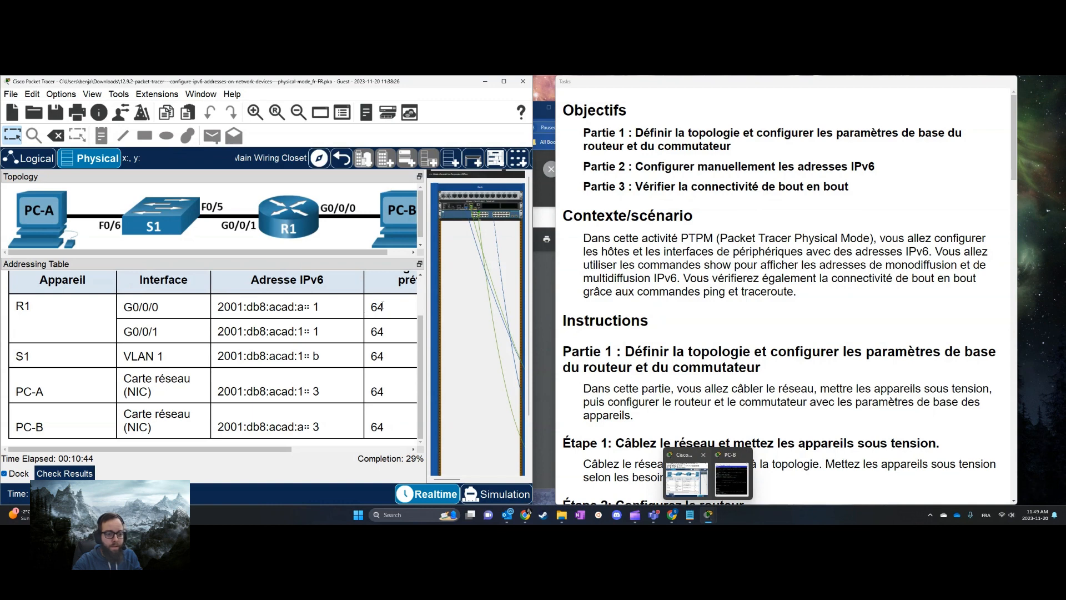
left_click_drag(305, 306, 212, 305)
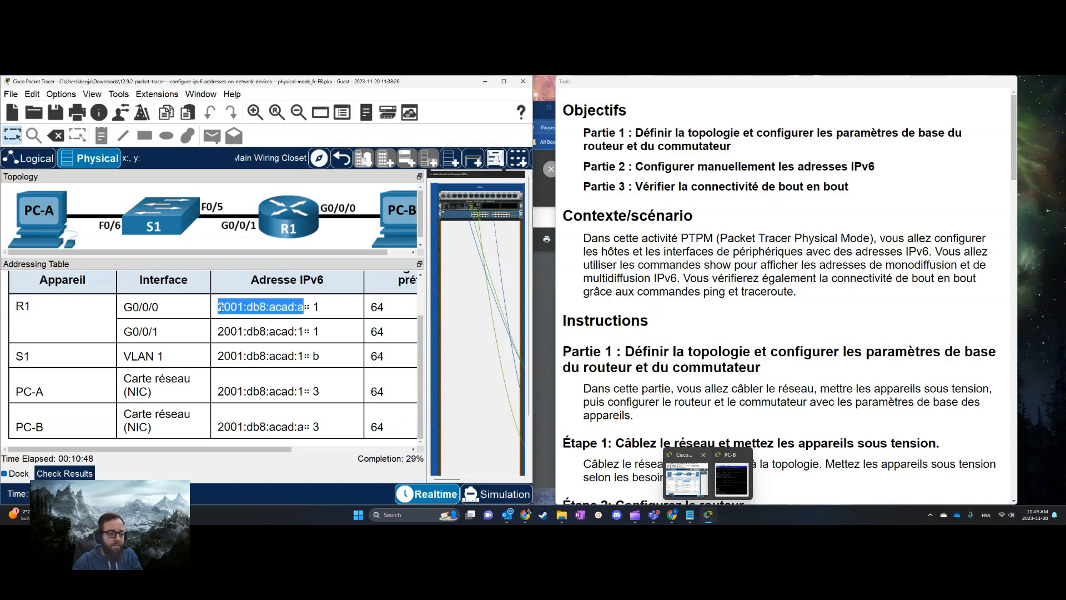
left_click(220, 307)
left_click_drag(308, 308, 216, 311)
left_click_drag(304, 307, 330, 310)
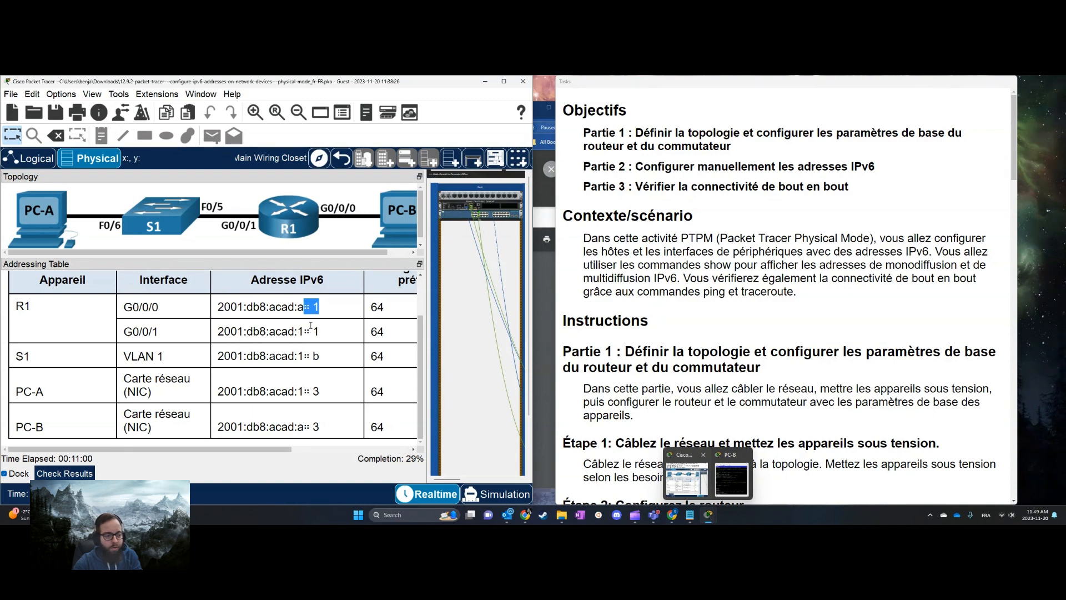
left_click_drag(305, 307, 213, 315)
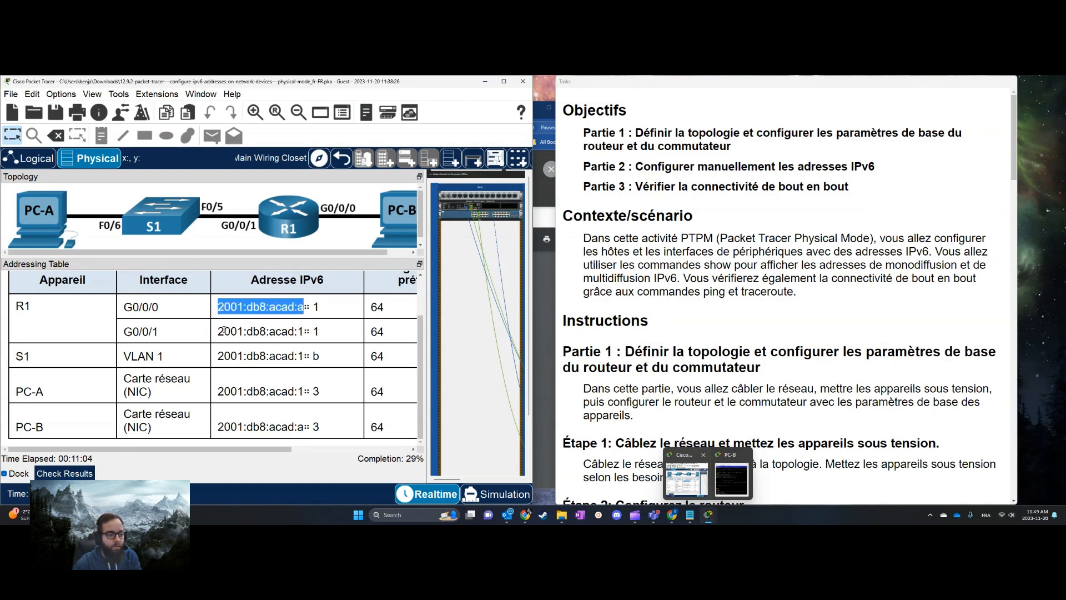
left_click_drag(225, 330, 300, 331)
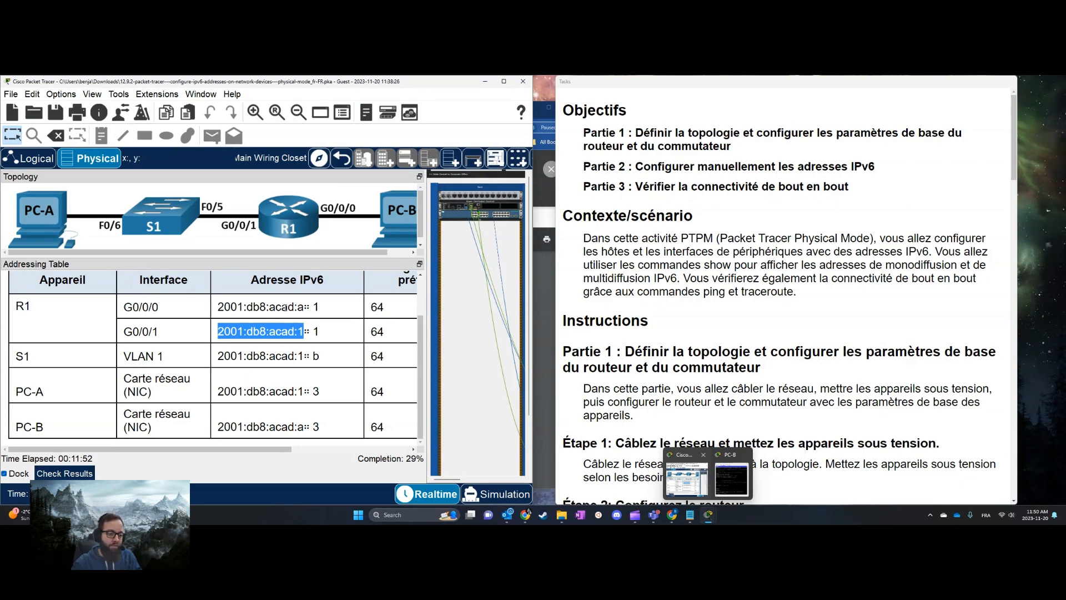
left_click(298, 307)
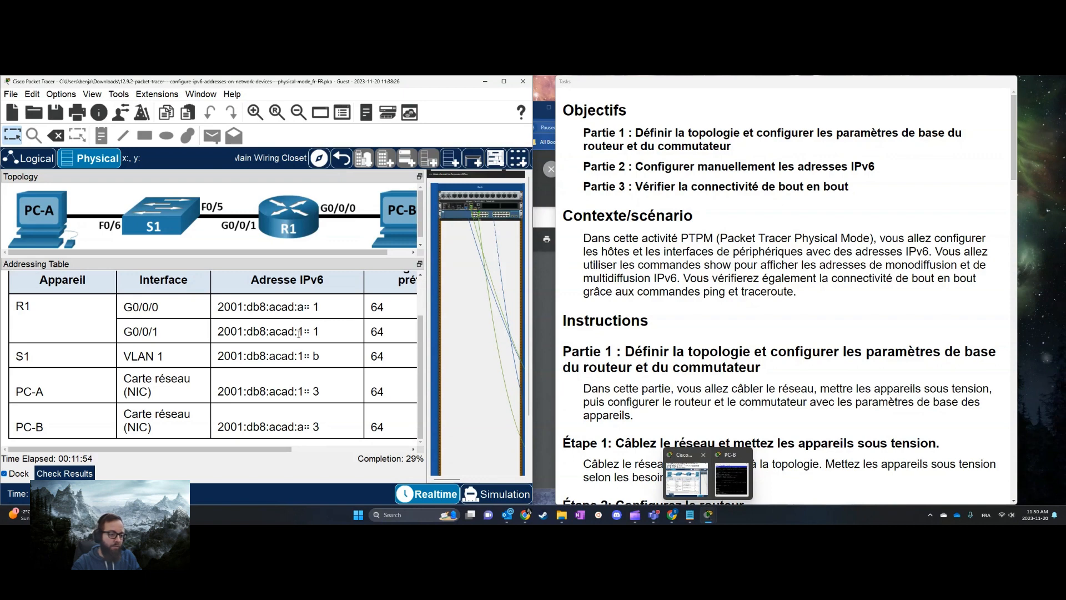
double_click(300, 331)
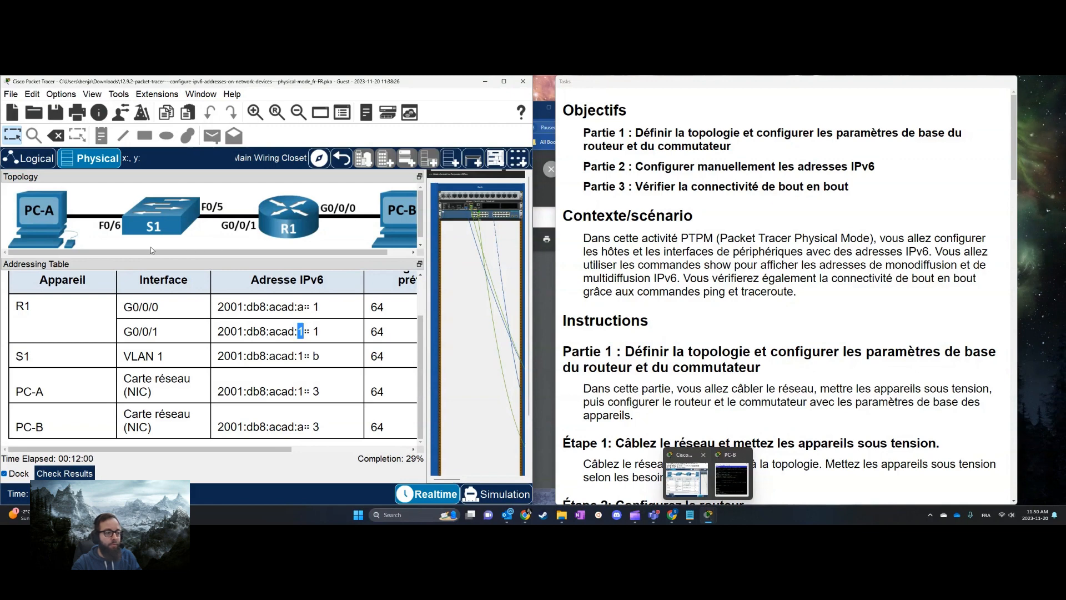
Step: Compare the IPv6 network prefixes of S1, PC-A and PC-B with R1's, and check the table's default gateway column
double_click(256, 356)
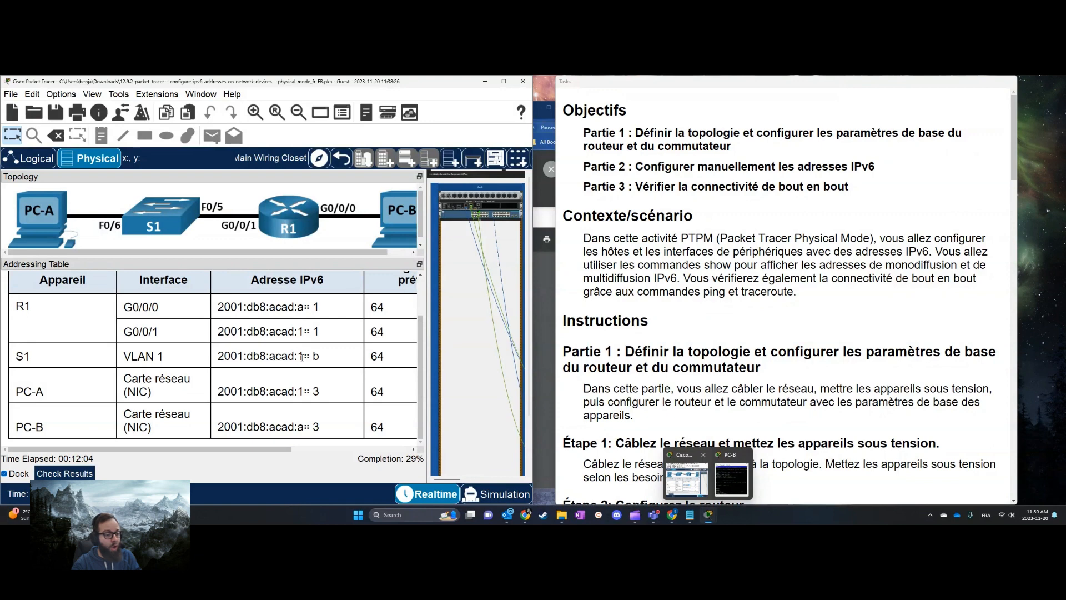
left_click_drag(305, 356, 207, 359)
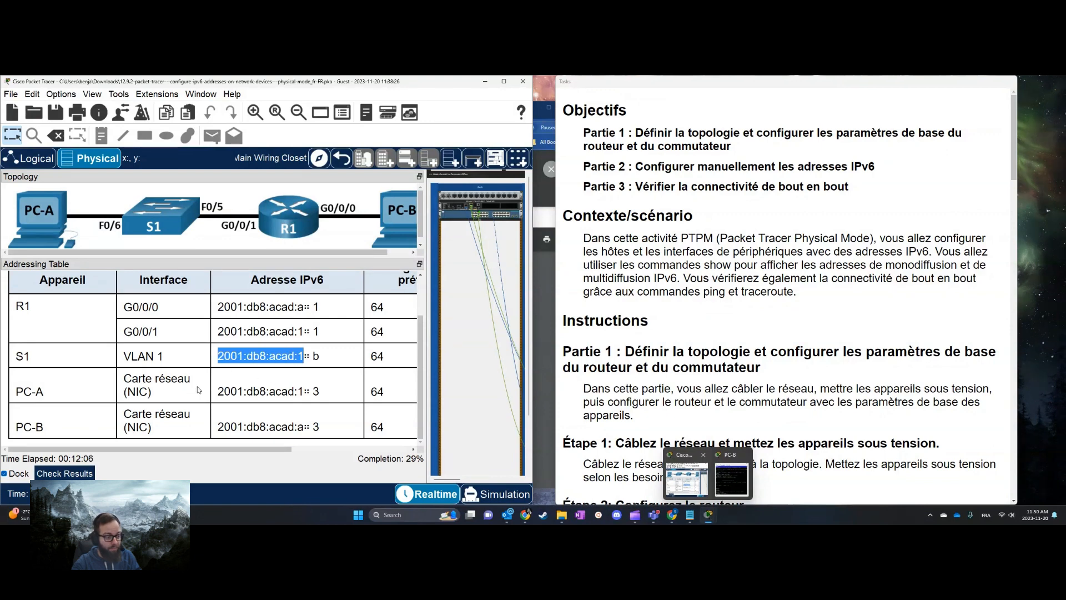
left_click_drag(305, 391, 213, 395)
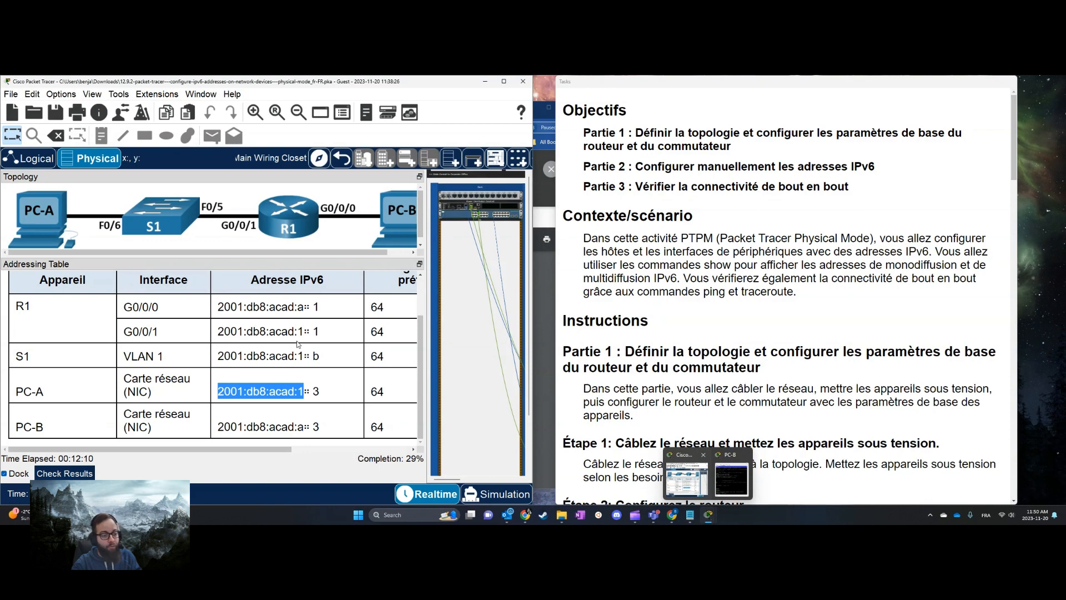
left_click_drag(215, 423, 306, 431)
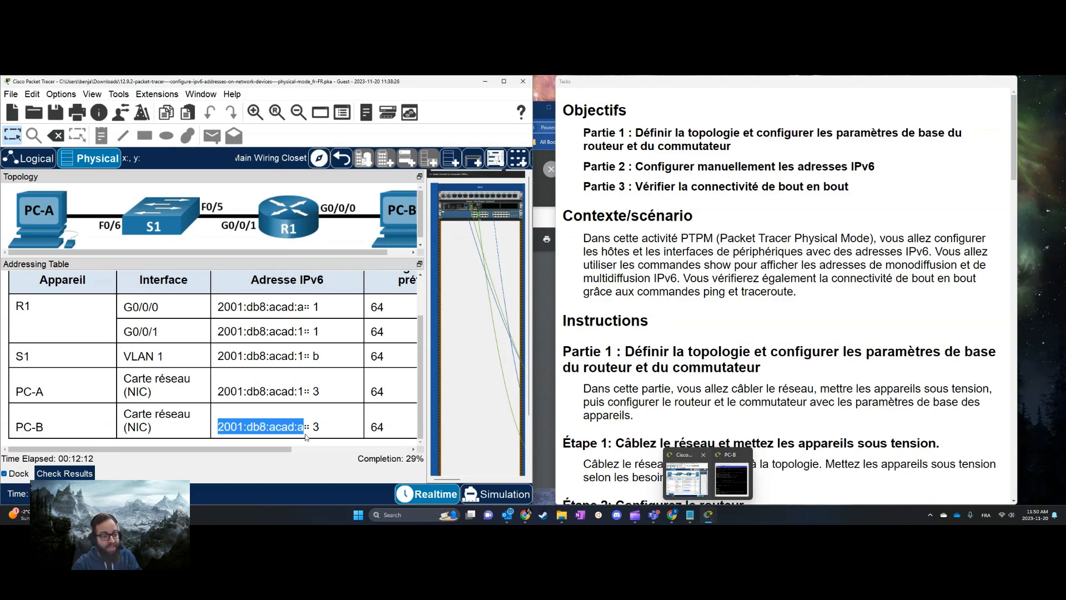
left_click_drag(217, 308, 303, 309)
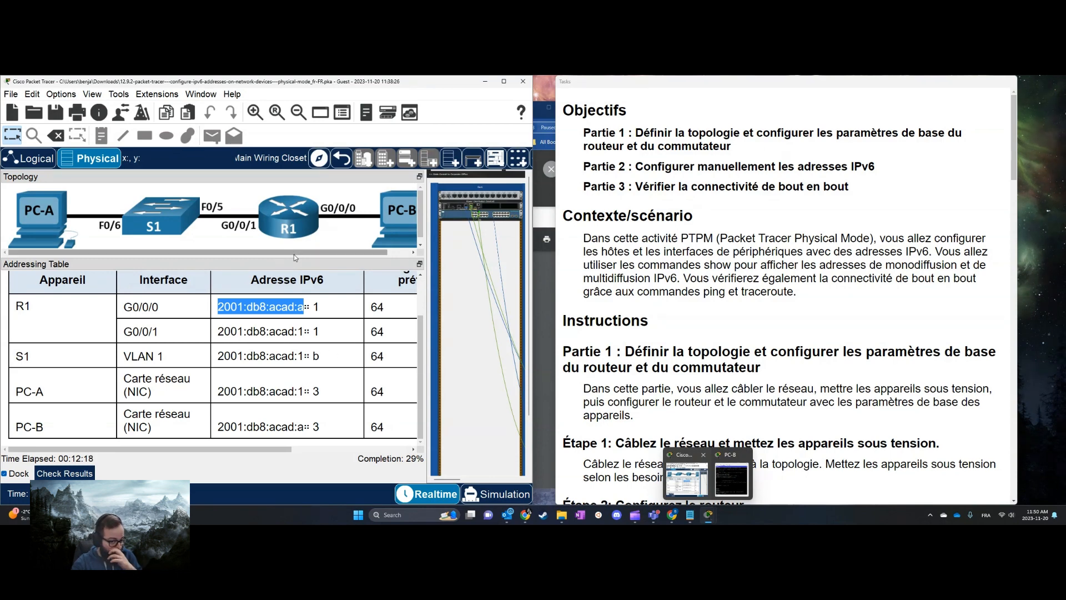
left_click_drag(277, 451, 395, 451)
left_click_drag(198, 356, 312, 356)
left_click_drag(418, 360, 382, 413)
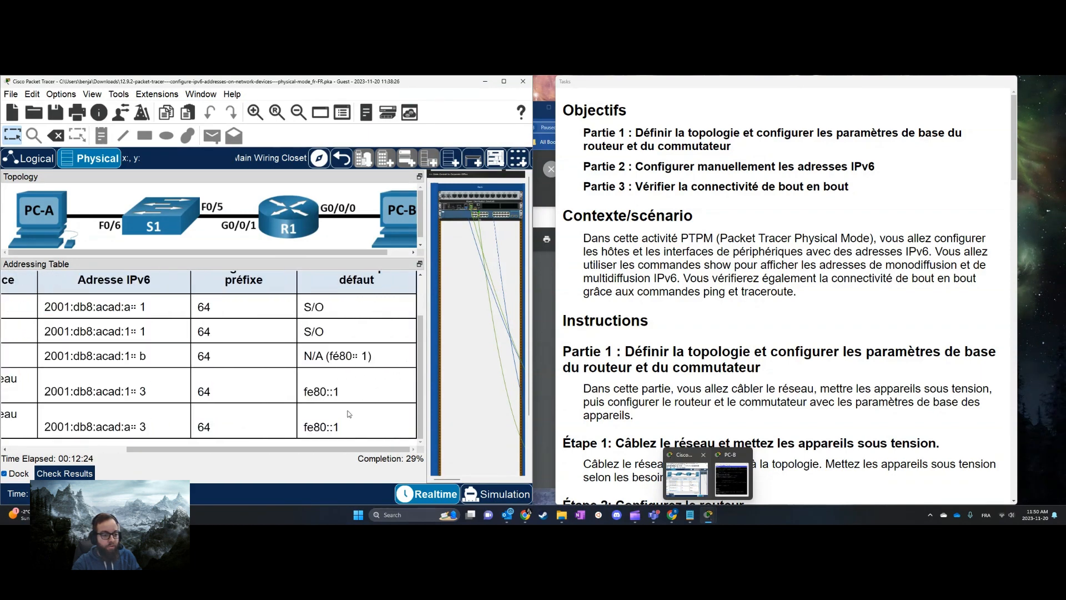
left_click_drag(319, 451, 231, 451)
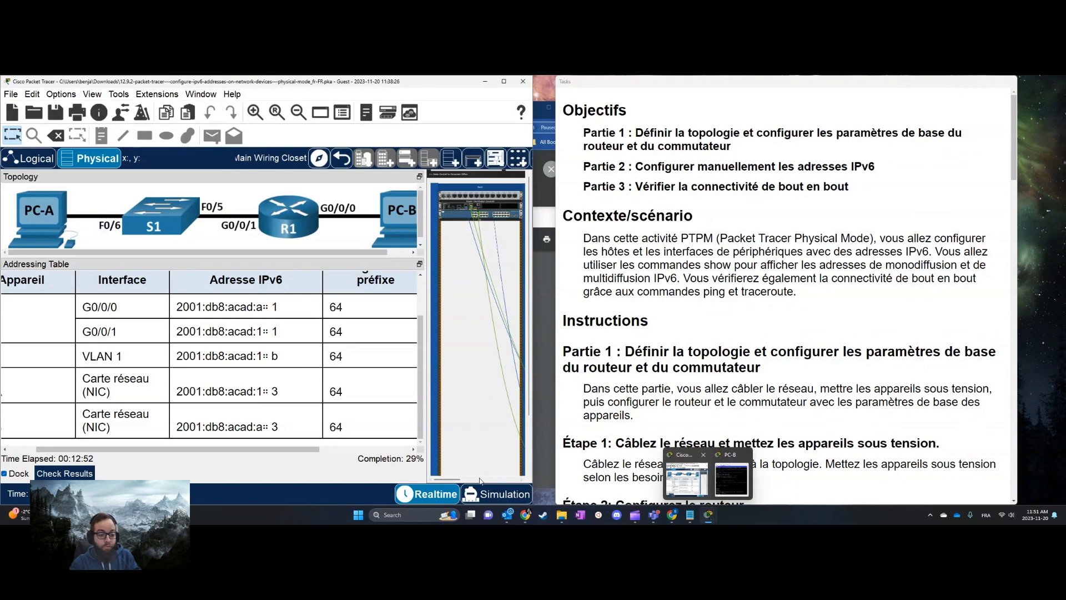
Step: Bring back the PC-B terminal and enter interface configuration mode for g0/0/0 on R1
left_click_drag(447, 479, 490, 481)
left_click(732, 479)
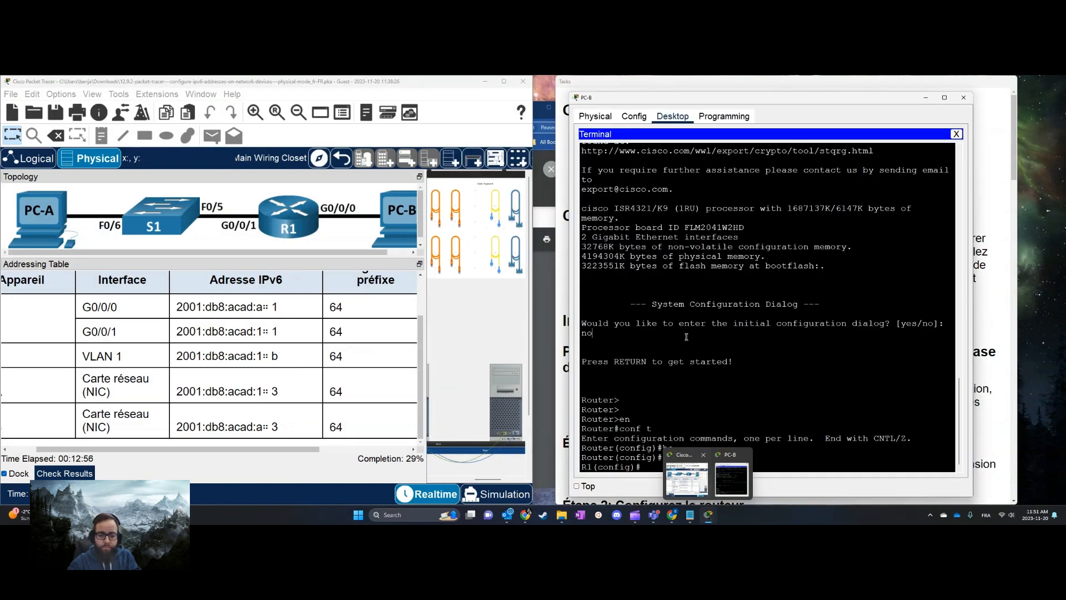
key("Return")
key("Return")
key("Return")
type("int")
key("Tab")
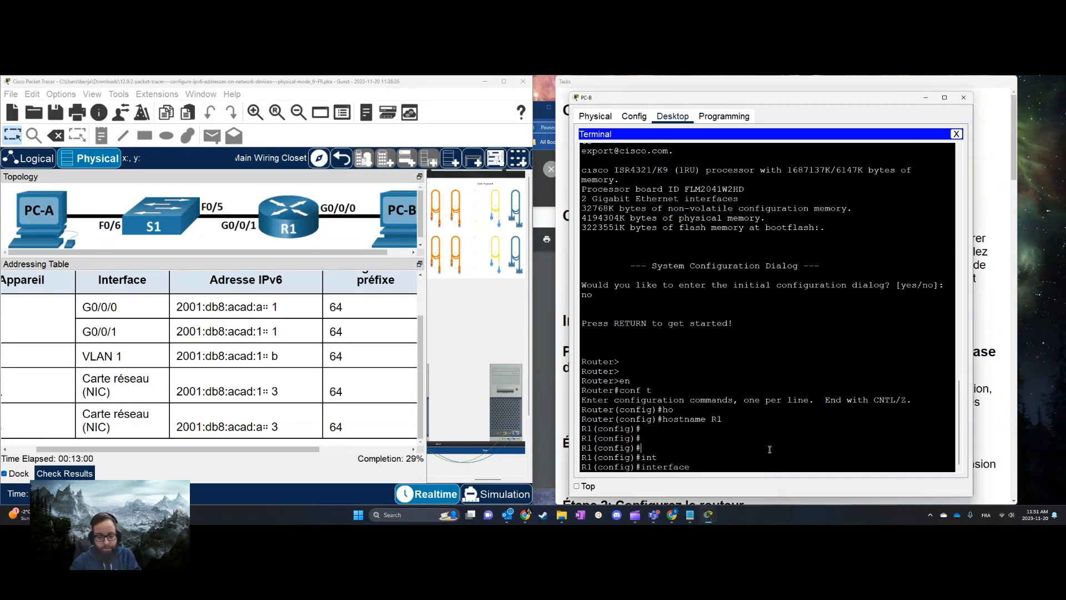
key("Tab")
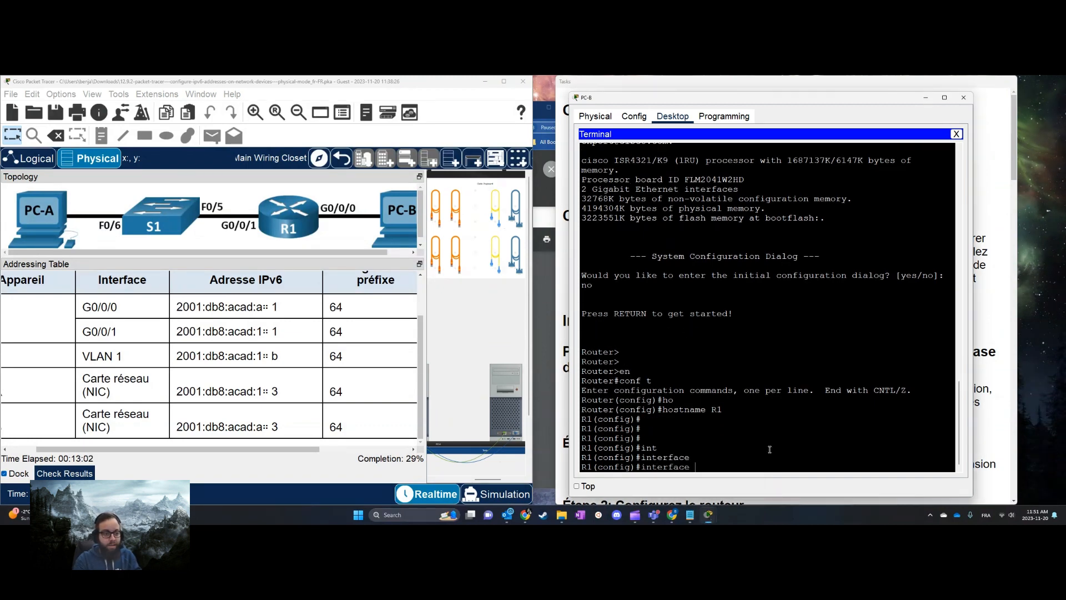
type("g")
type("0/0/0")
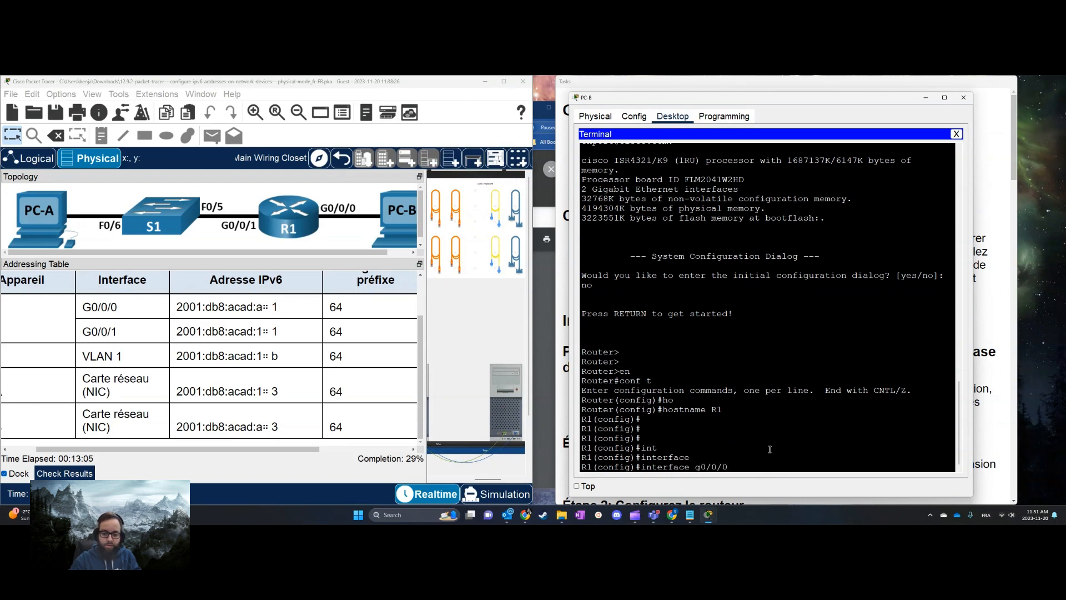
key("Return")
Step: Assign the IPv6 address 2001:db8:acad:a::1/64 to R1's G0/0/0 interface
type("ipv")
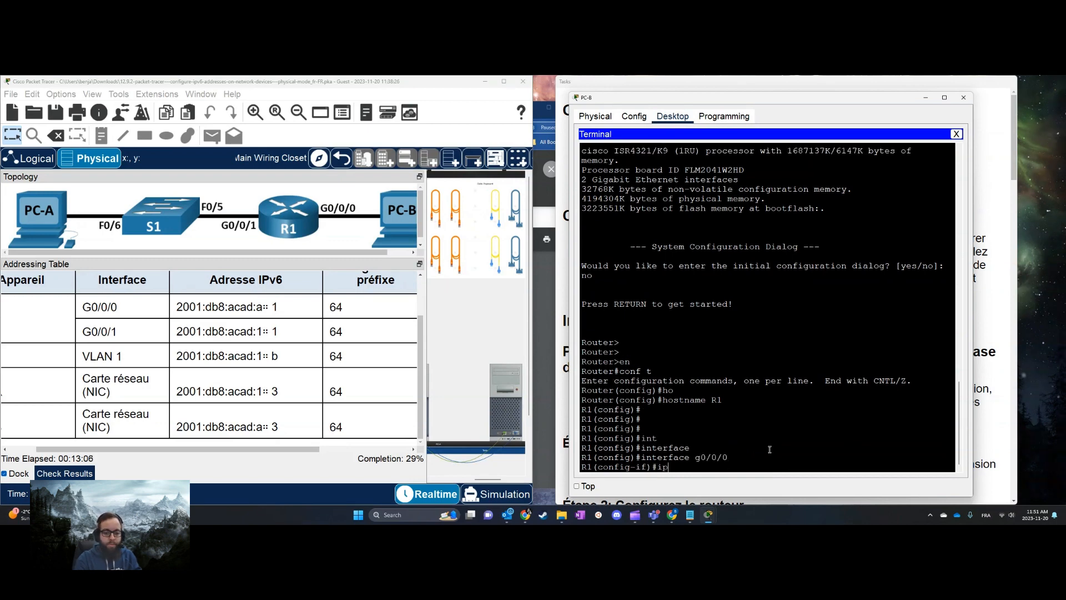
key("Tab")
type("add")
key("Tab")
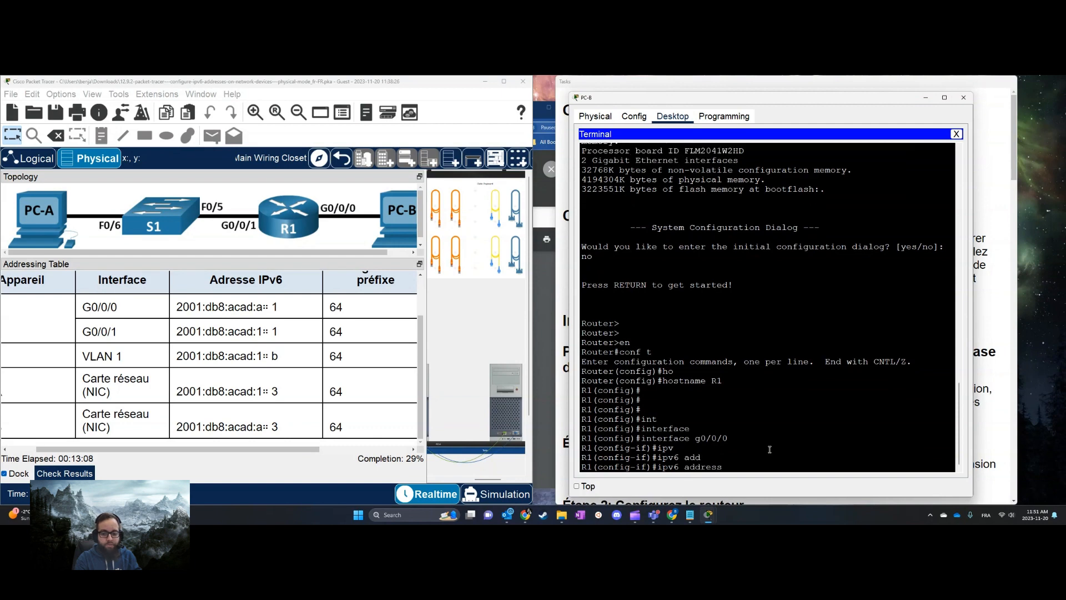
type("2001")
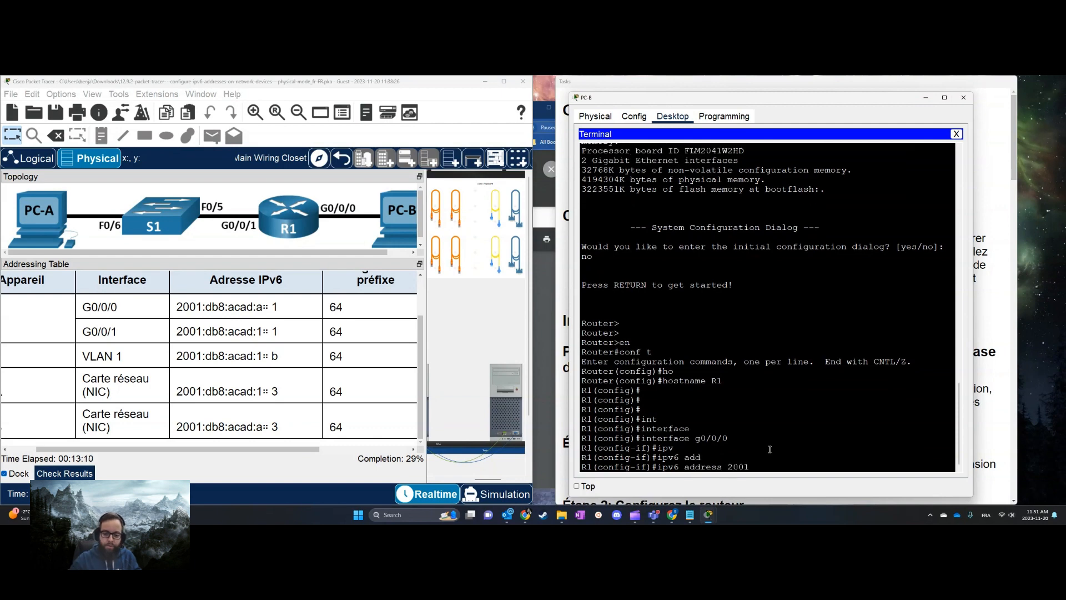
type(":db9")
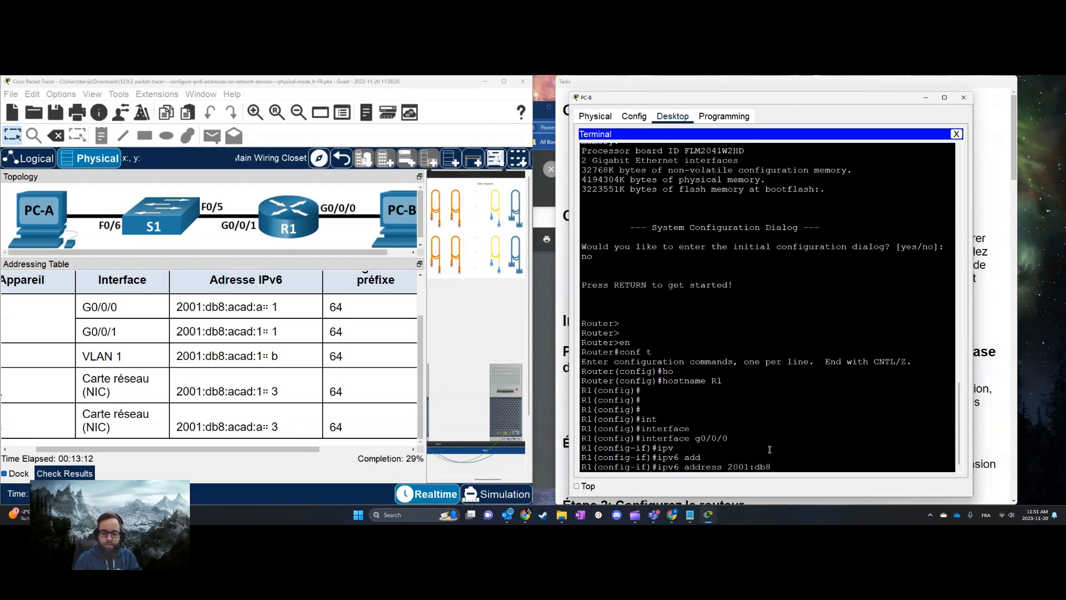
type(":acad:a")
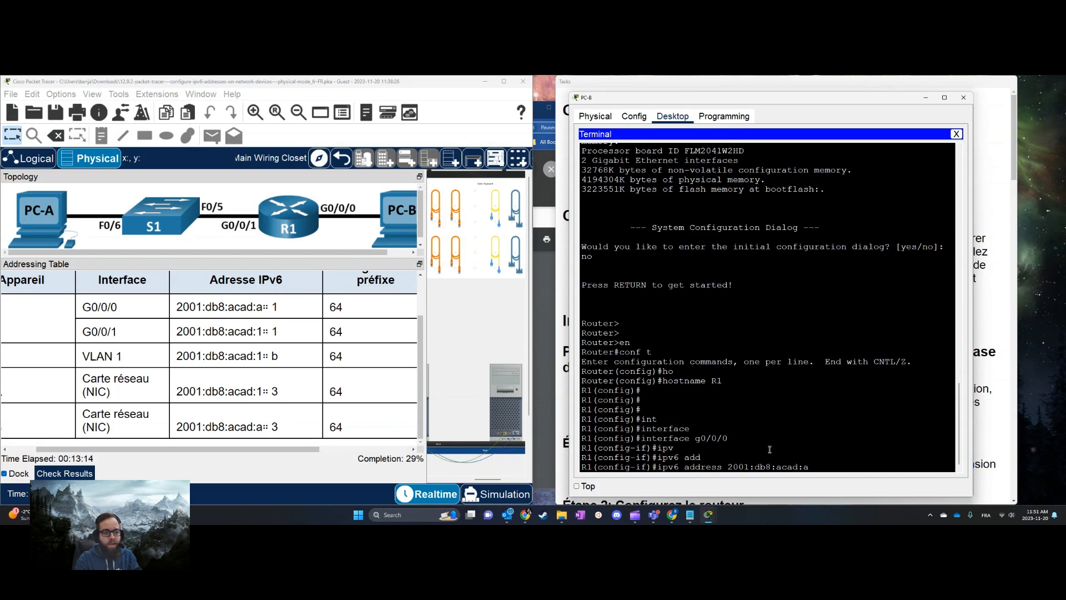
type("::1/")
type("/64")
key("Return")
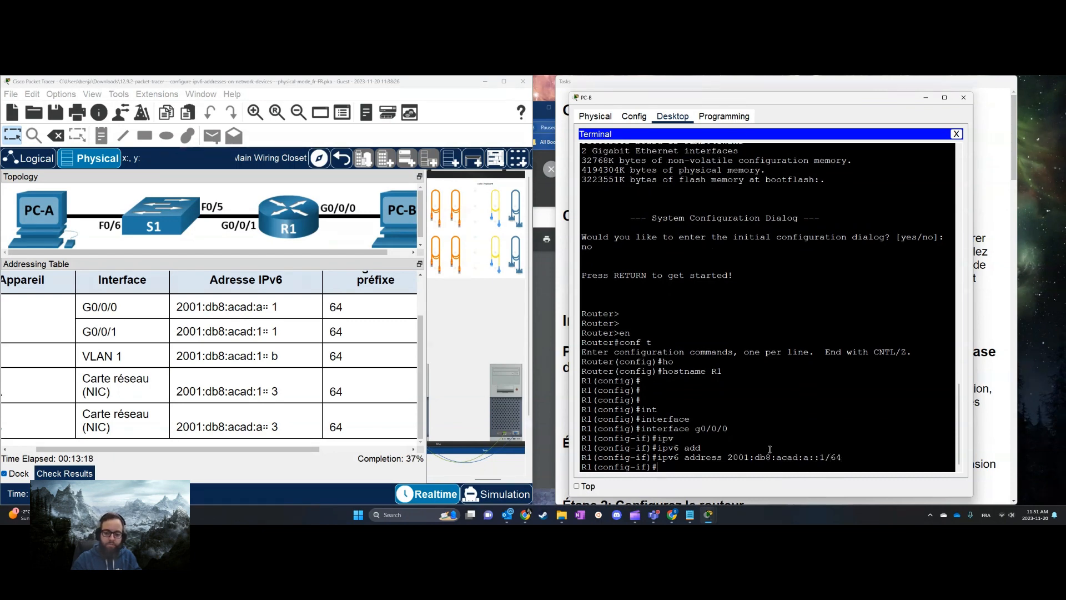
Step: Begin another ipv6 command on G0/0/0 and read the Partie 2, Étape 1 instructions about link-local addresses on R1
type("ipv")
key("Tab")
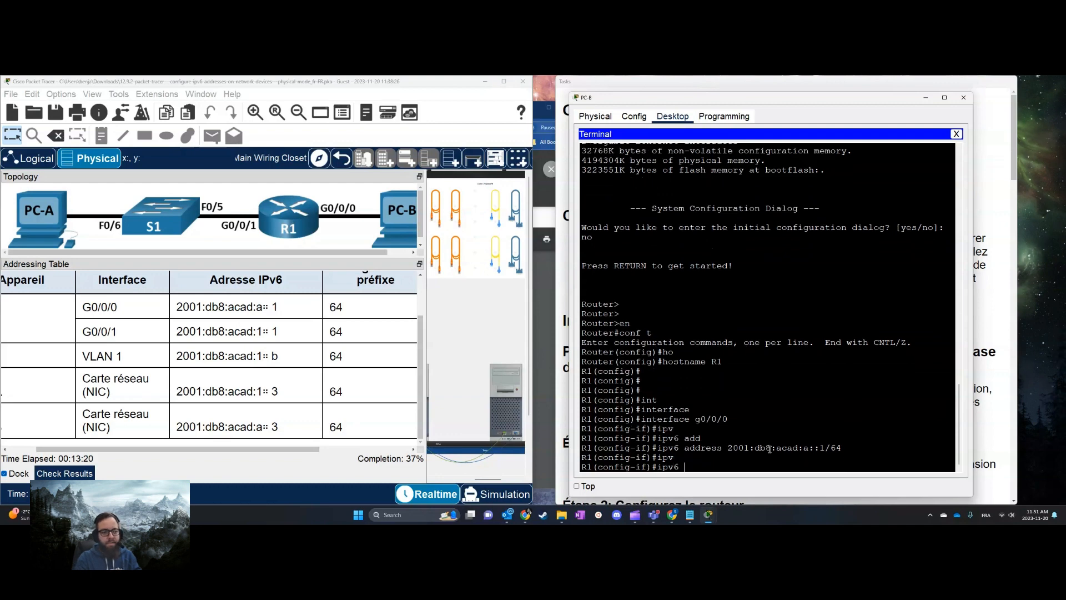
left_click(993, 266)
scroll(900, 314, "down", 3)
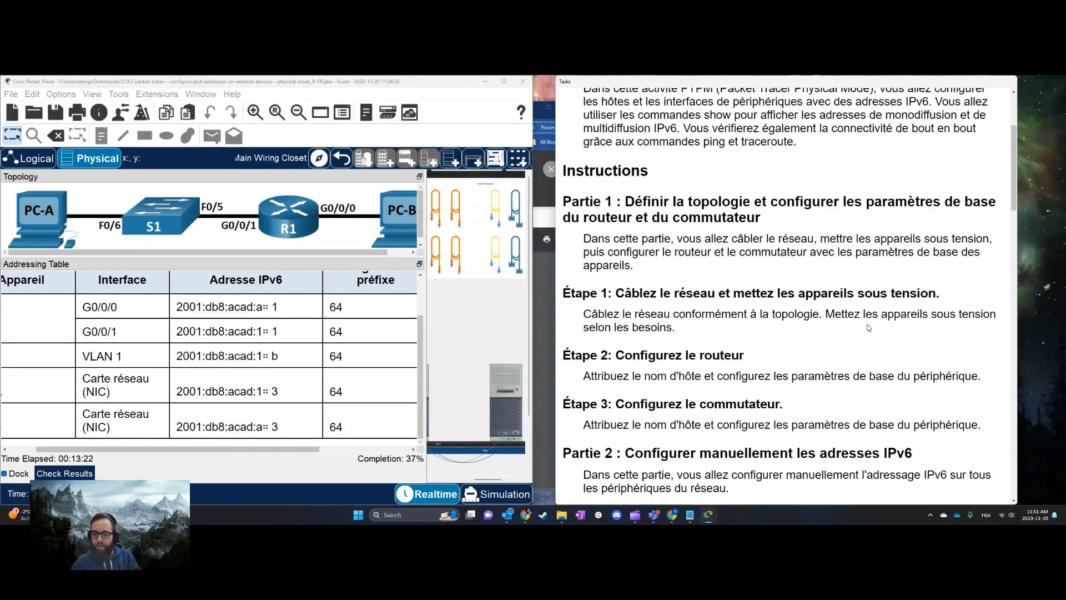
scroll(869, 327, "down", 1)
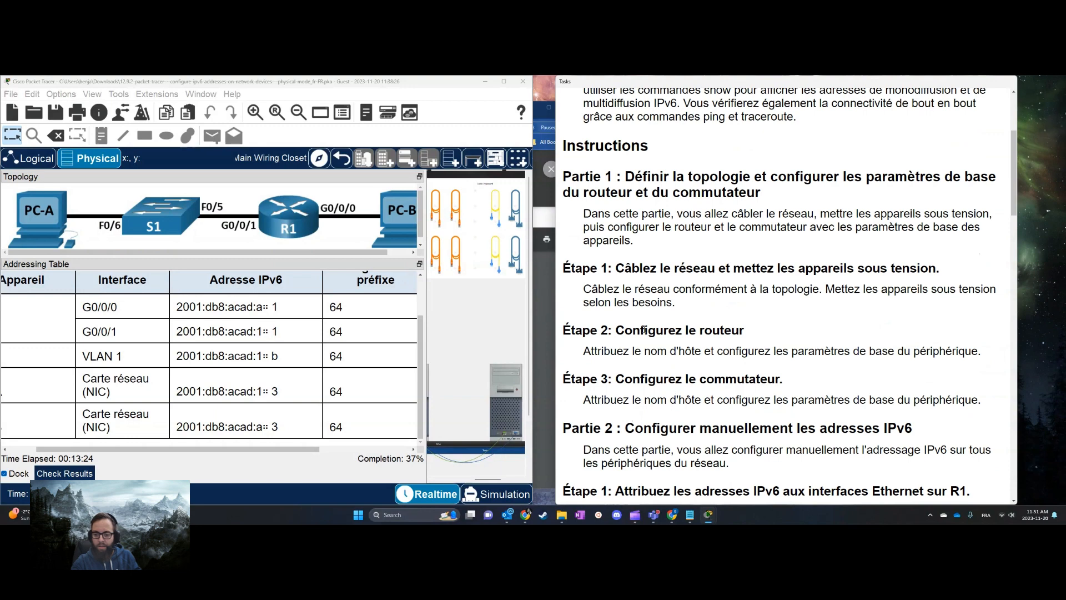
left_click_drag(644, 331, 944, 356)
left_click(944, 356)
scroll(902, 367, "down", 5)
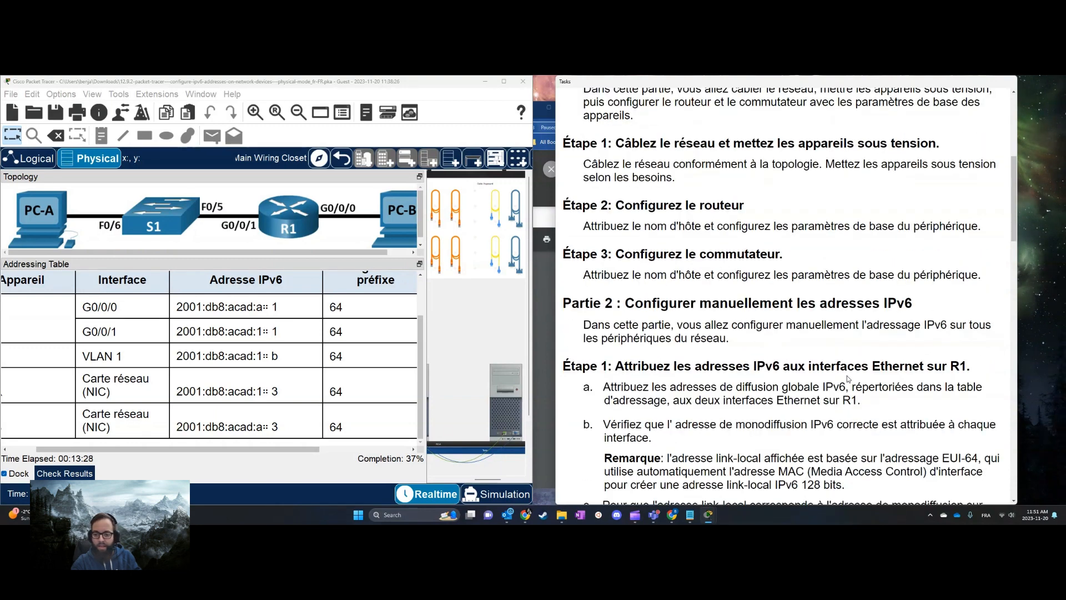
scroll(847, 376, "down", 4)
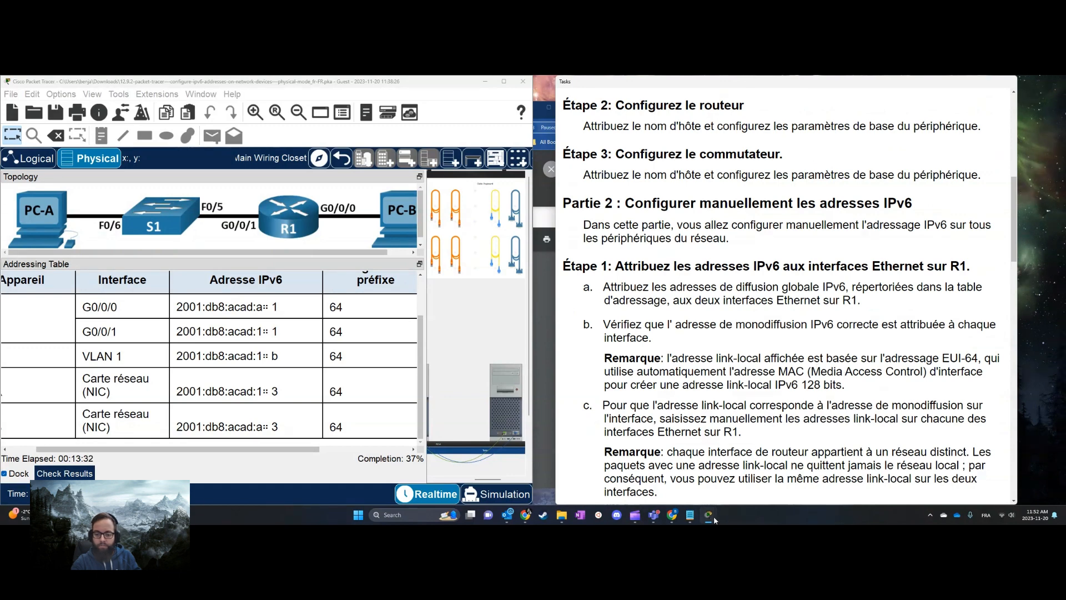
Step: Return to the PC-B terminal and assign the link-local address fe80::1 to R1's G0/0/0 interface
mouse_move(713, 516)
left_click(732, 476)
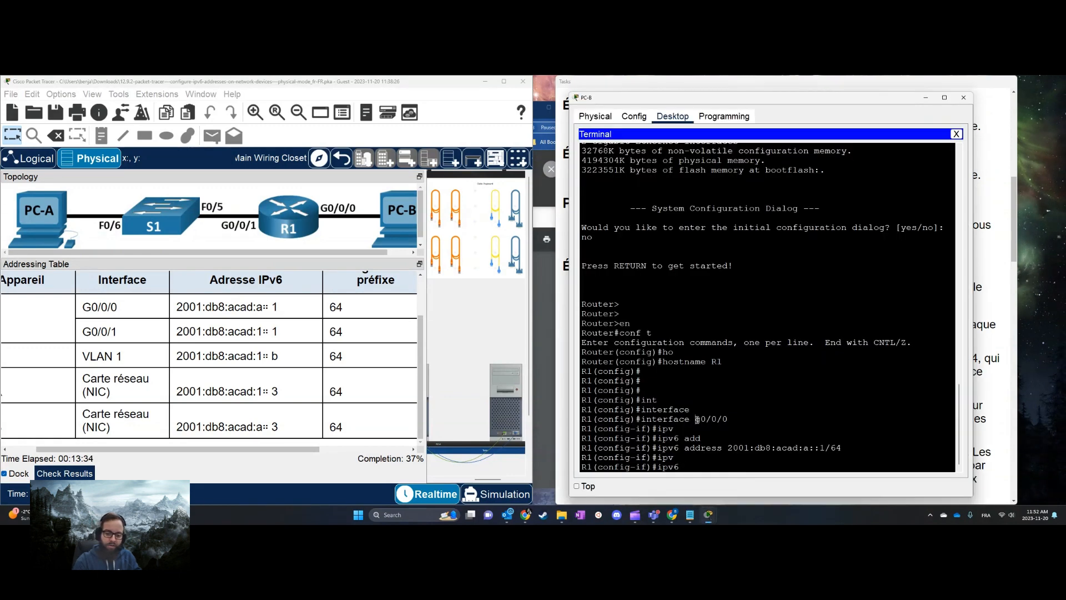
key("Up")
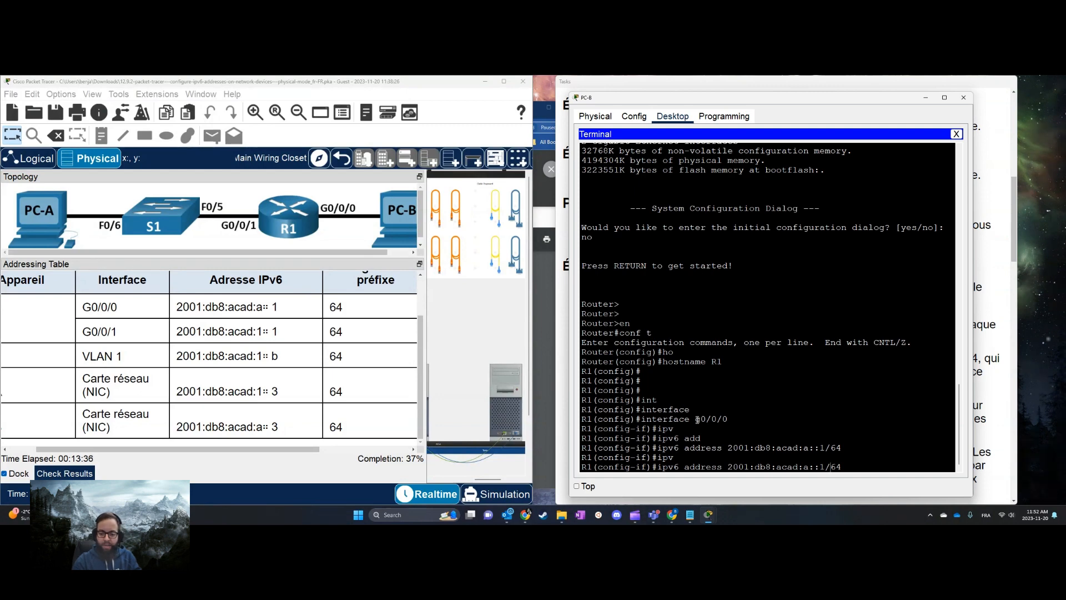
key("Down")
key("BackSpace")
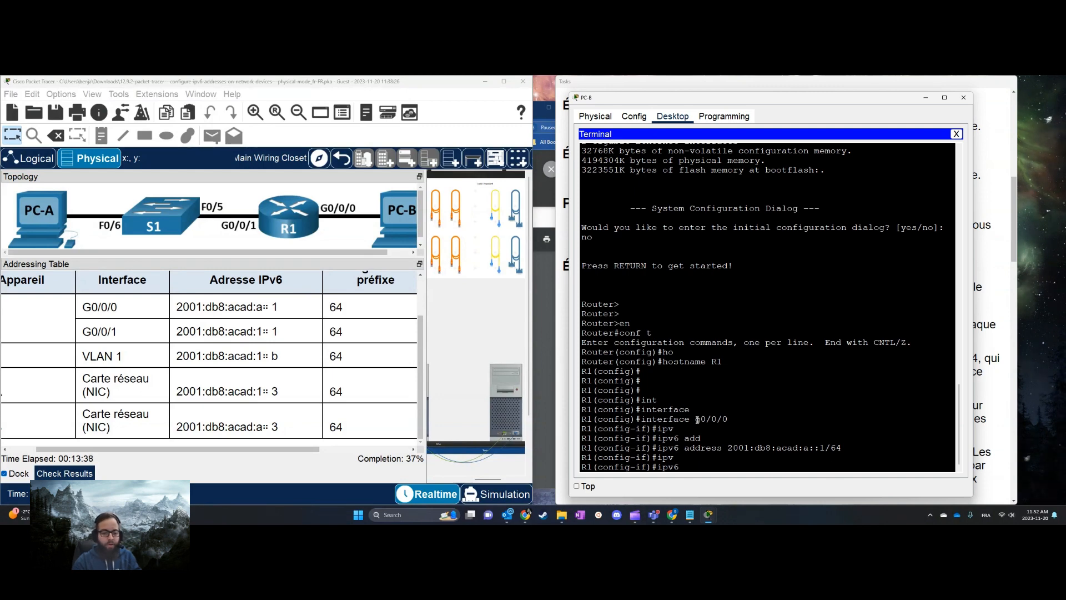
type("add")
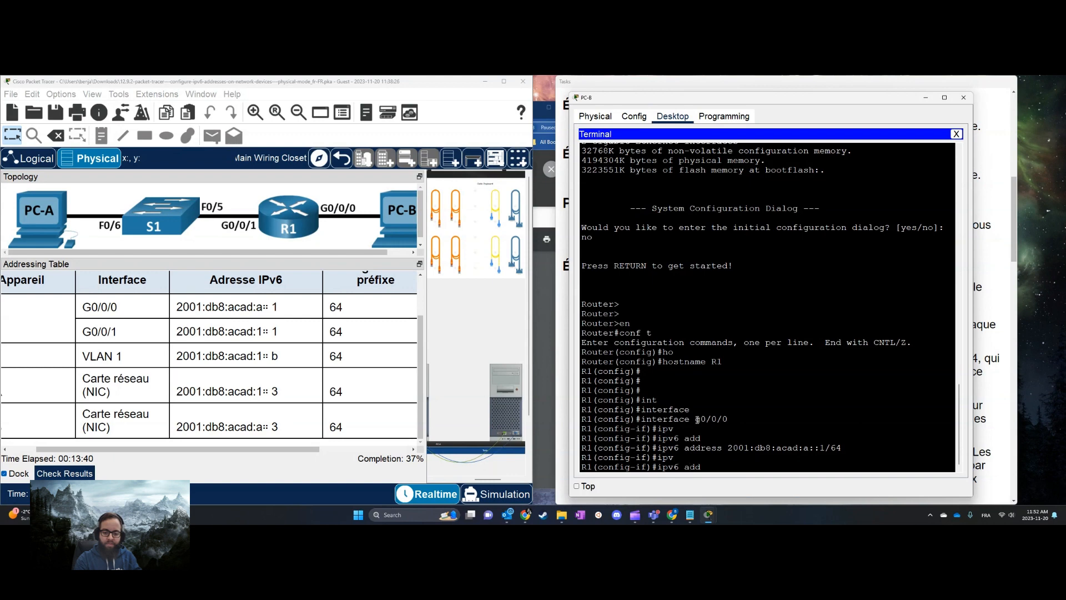
key("Tab")
type("fe80::1")
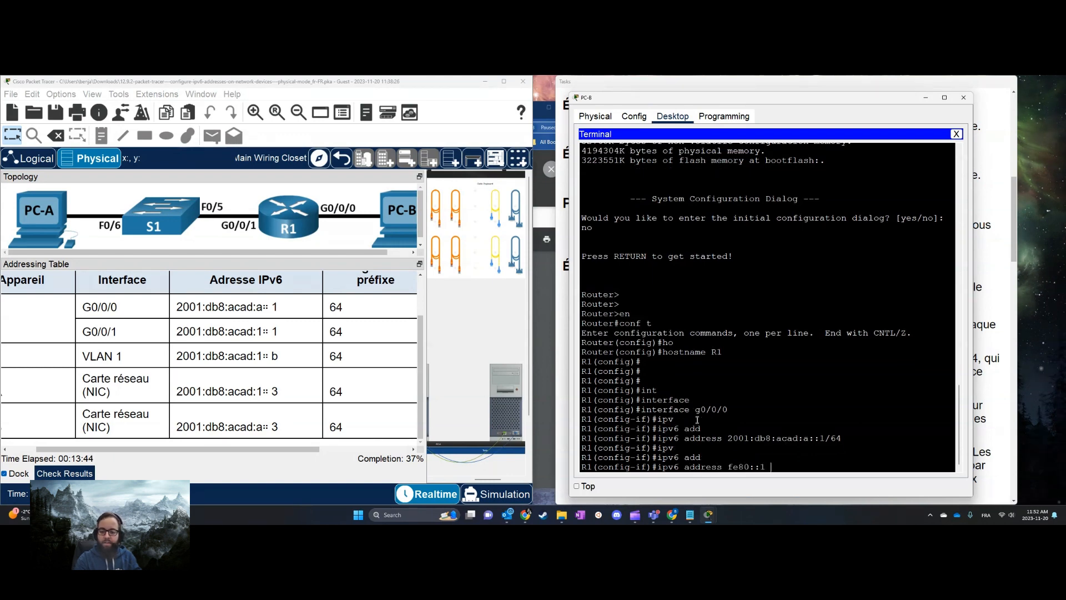
type(" li")
key("Tab")
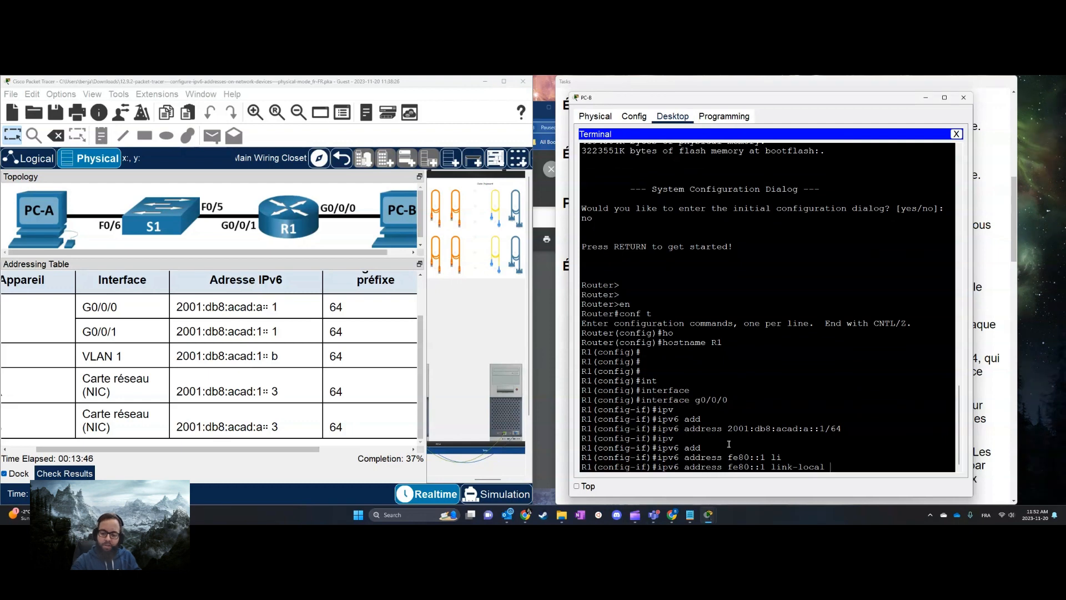
left_click_drag(771, 467, 810, 468)
left_click(867, 467)
key("Return")
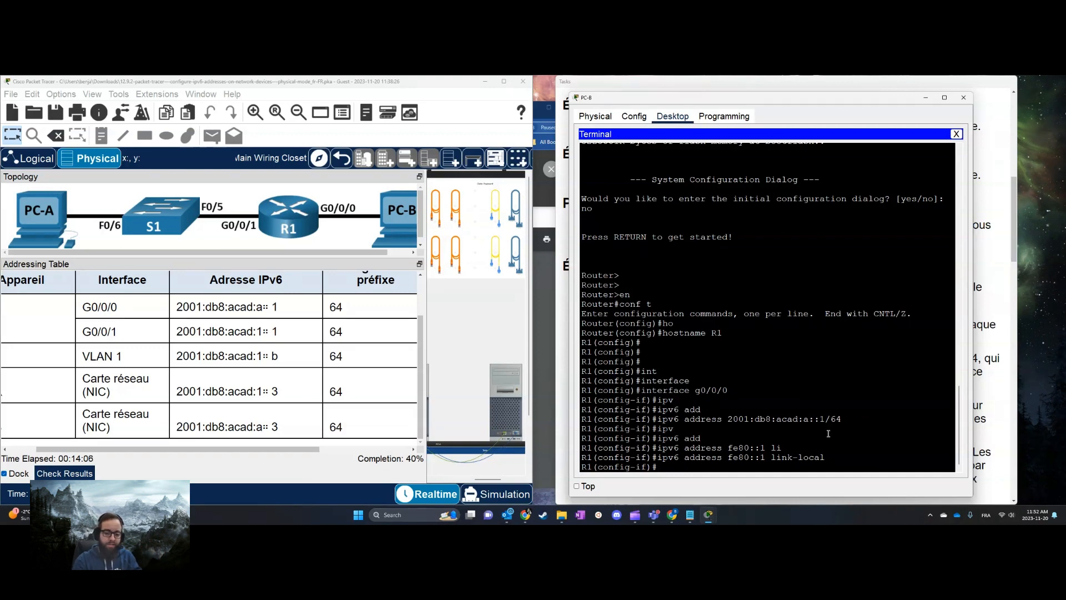
Step: Enable R1's G0/0/0 interface with no shutdown and give it the description ToPCA
type("no sh")
key("Return")
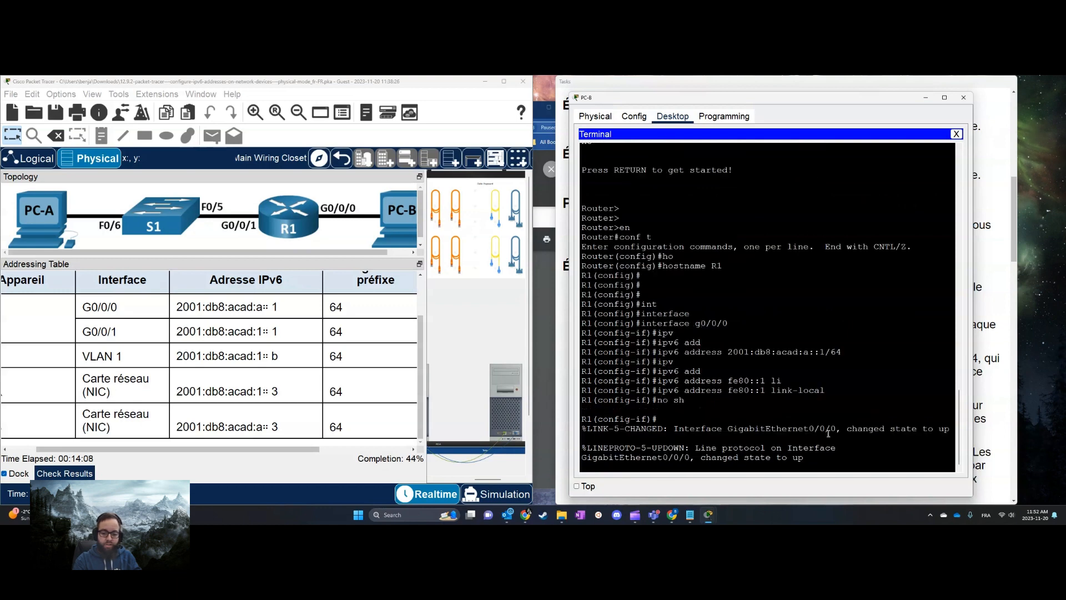
type("d")
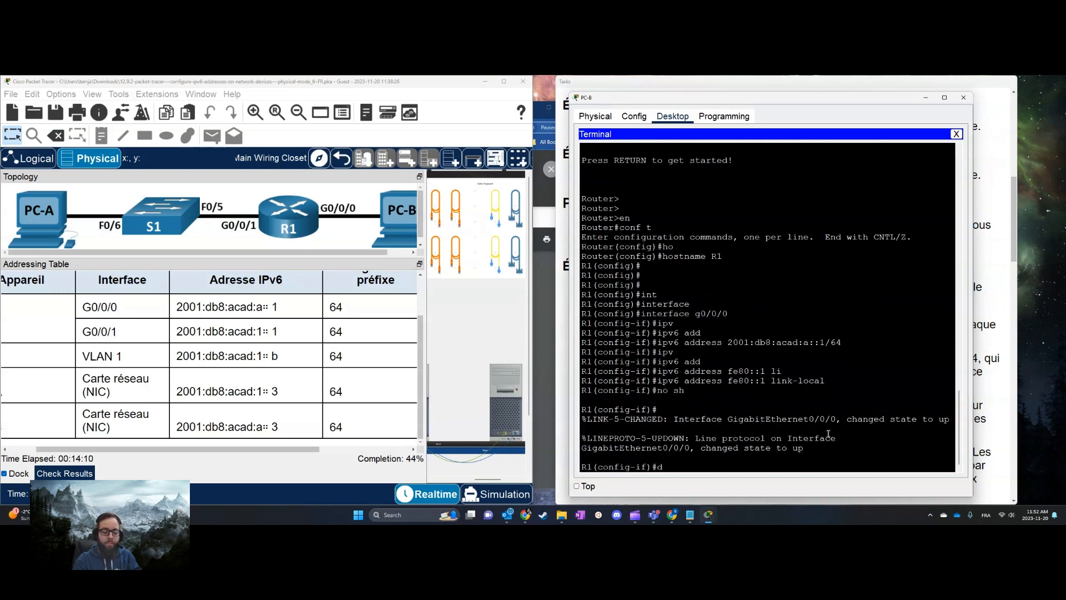
type("es")
key("Tab")
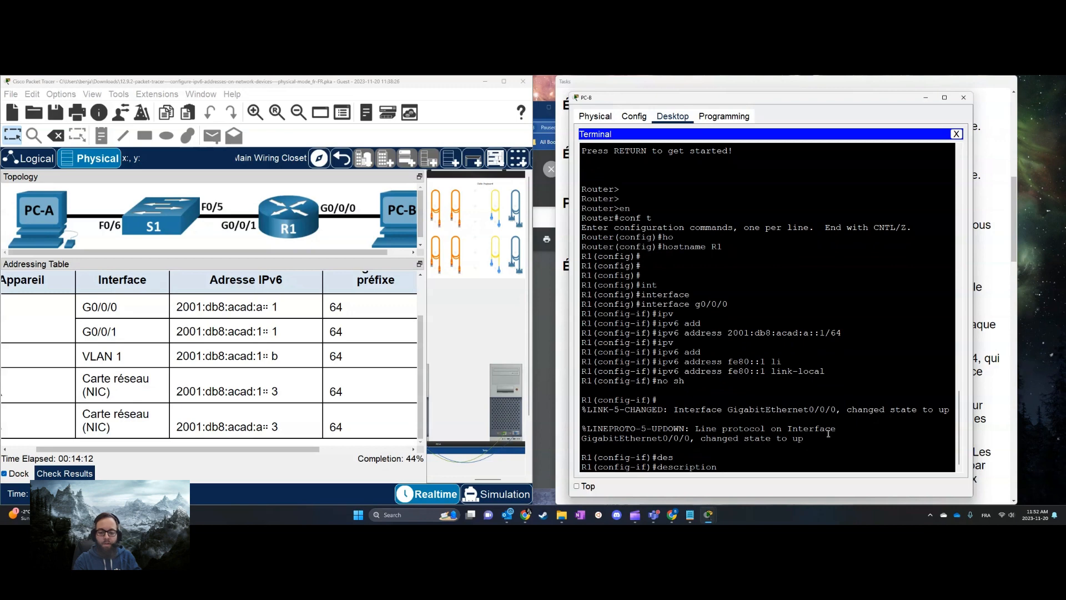
type("ToPCA")
key("Return")
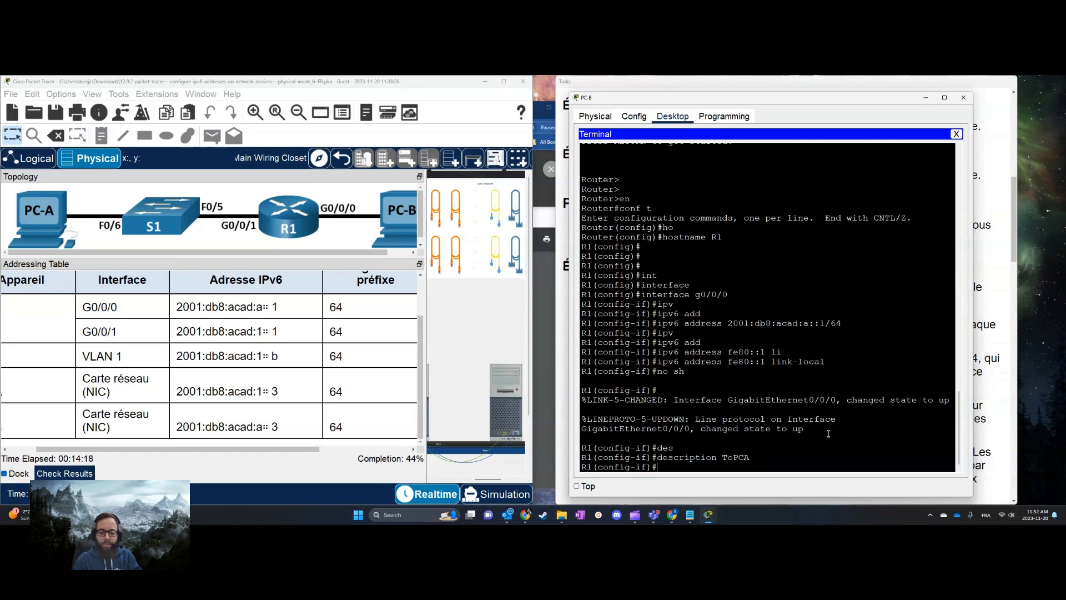
Step: Switch to interface configuration mode for g0/0/1 on R1
key("Up")
key("Up")
key("Up")
key("Up")
key("Up")
key("Up")
key("Down")
key("BackSpace")
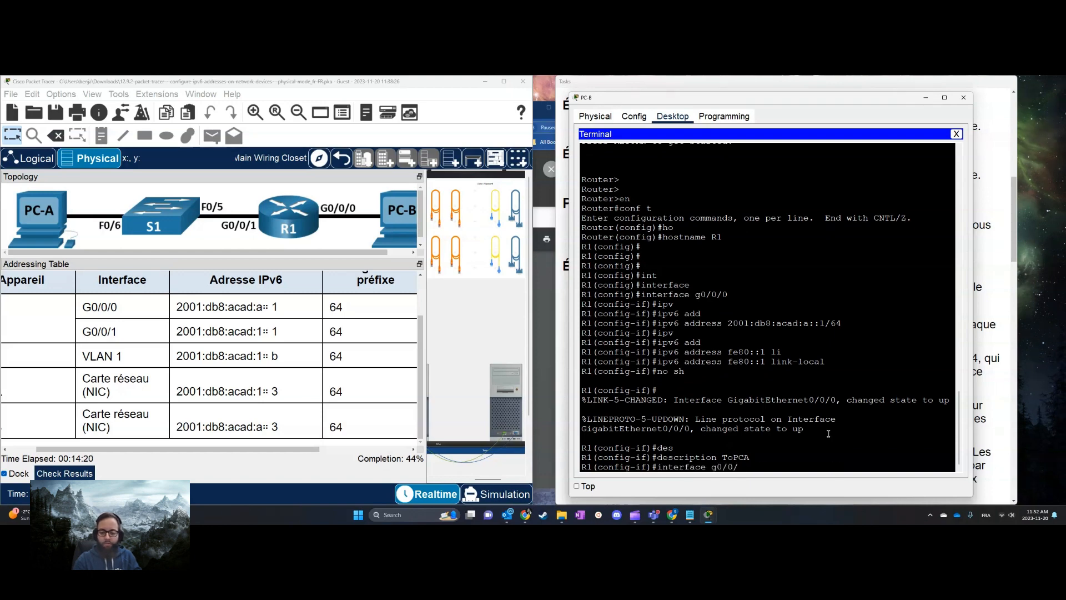
type("1")
key("Return")
Step: Assign the IPv6 address 2001:db8:acad:1::1/64 to R1's G0/0/1 interface
key("Up")
key("Up")
key("Up")
key("Up")
key("Up")
key("Up")
key("Up")
key("Up")
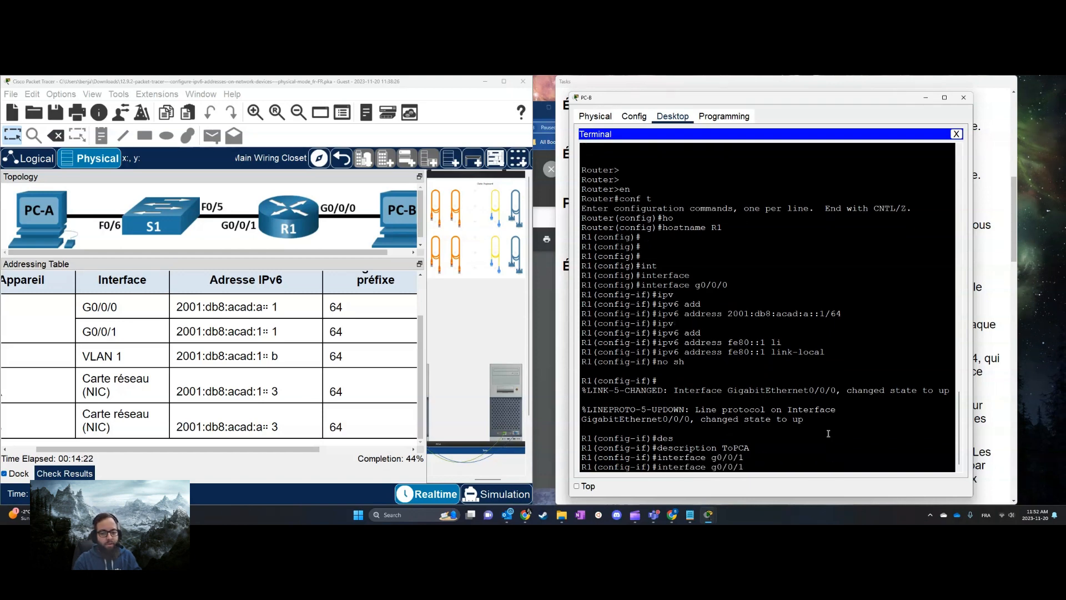
key("Down")
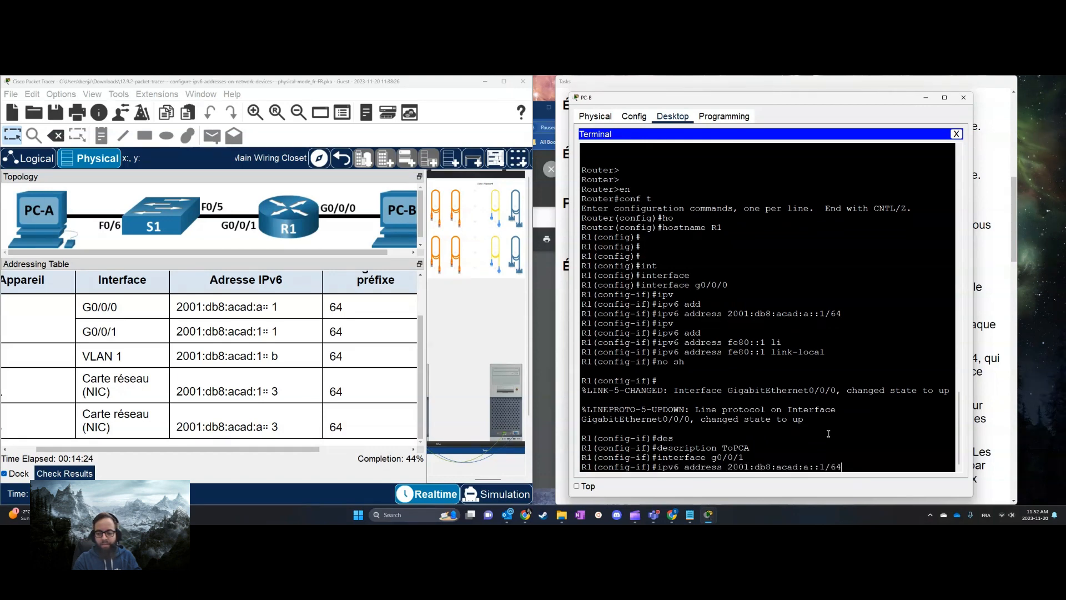
key("Right")
key("Right")
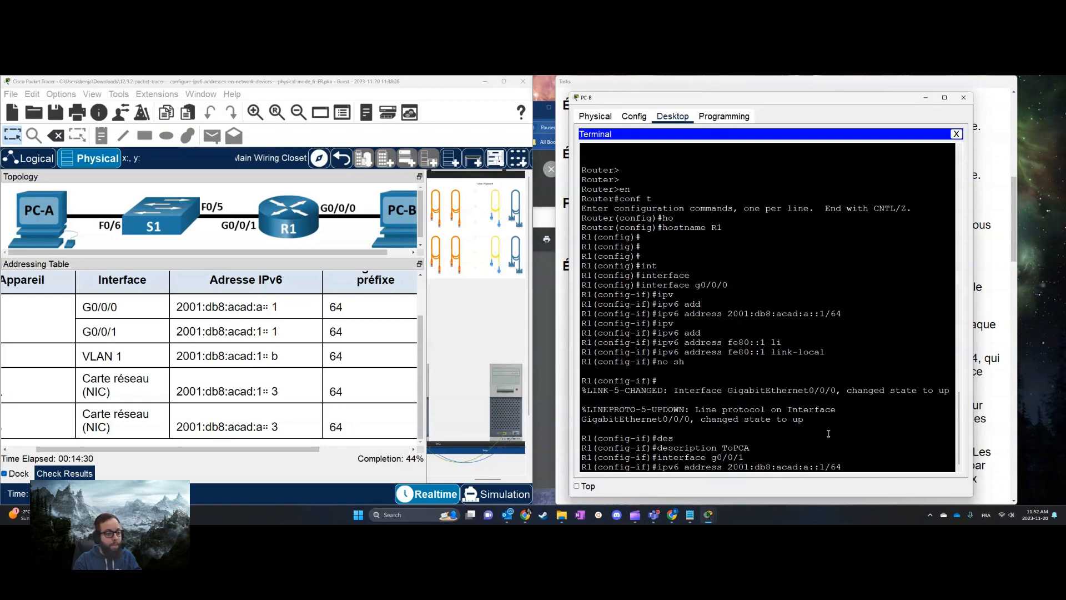
key("BackSpace")
type("1")
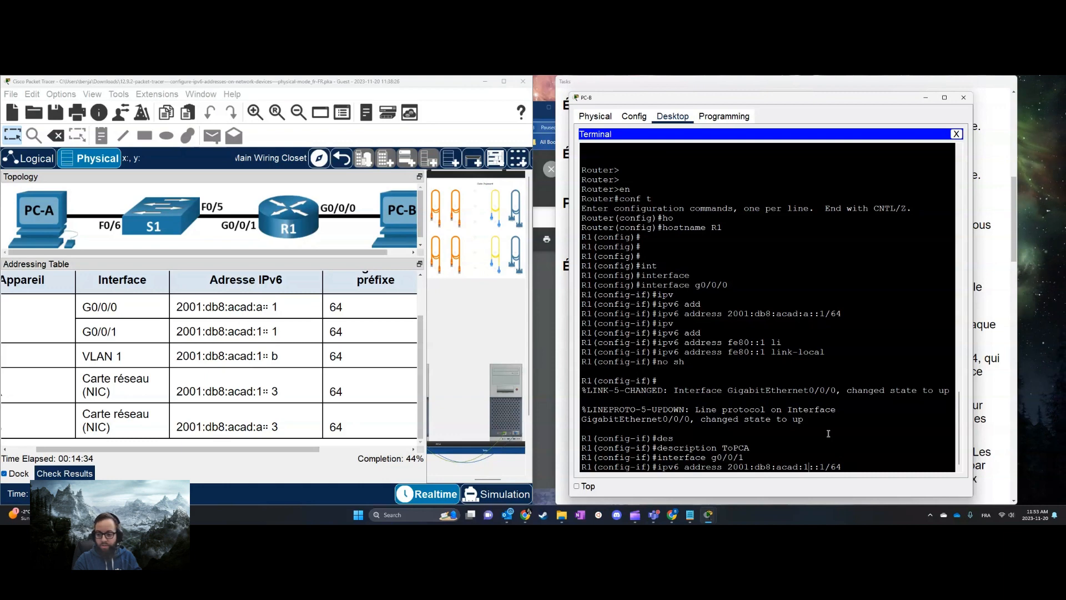
key("Return")
Step: Assign fe80::1 as the link-local address of R1's G0/0/1 interface
type("ipv")
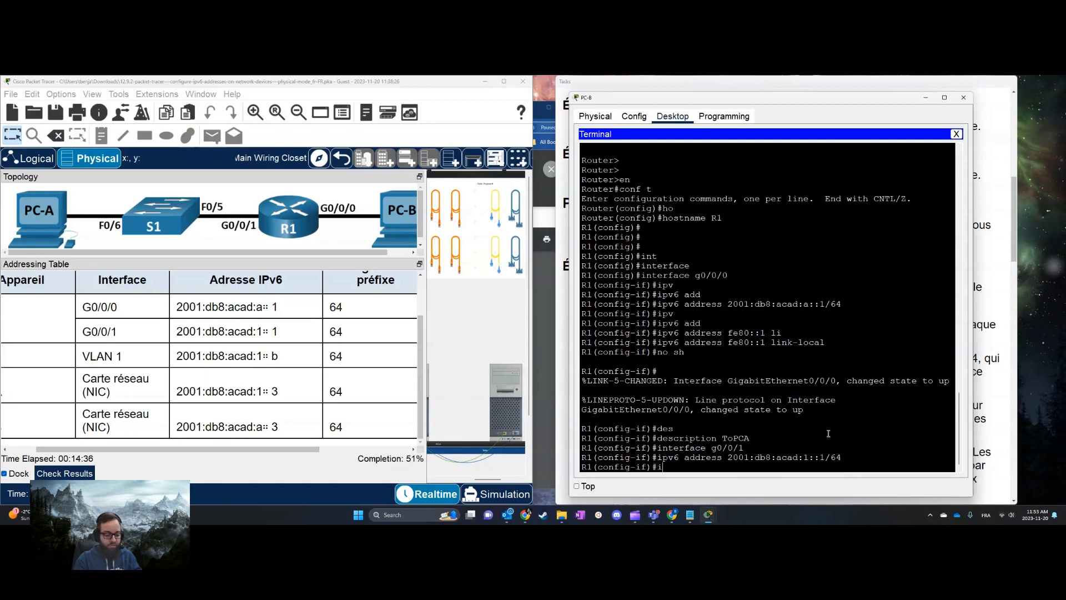
key("Tab")
type("add")
key("Tab")
type("fe")
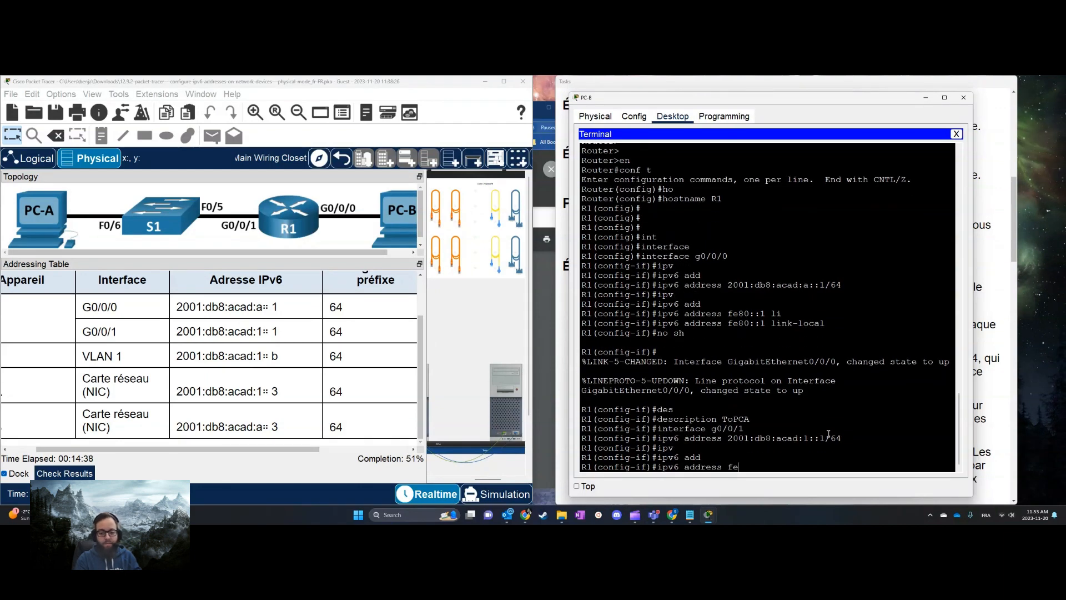
type("89::1")
key("Return")
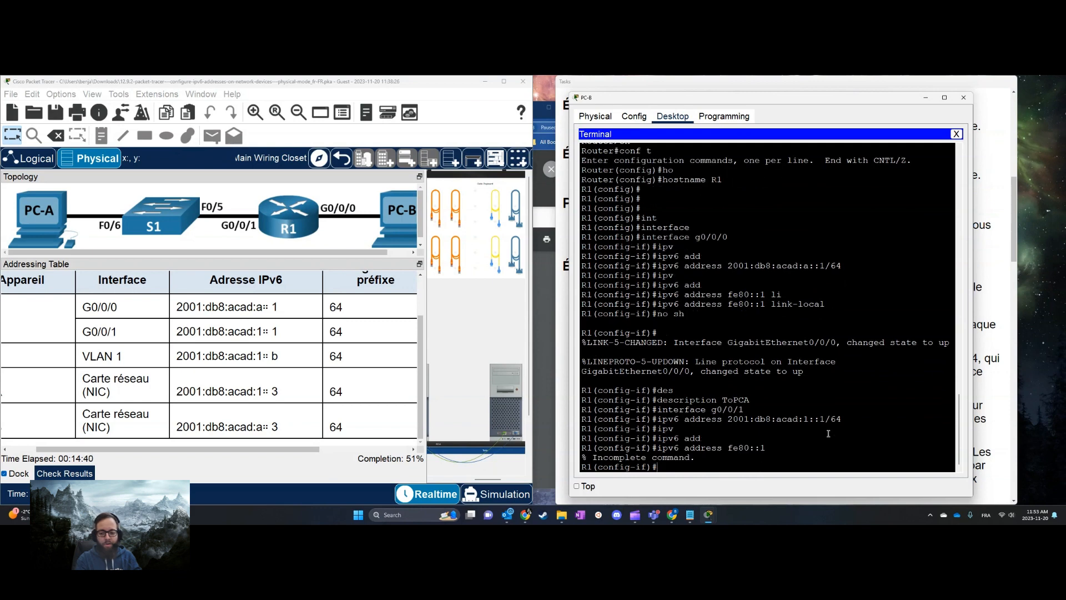
type("li")
key("Tab")
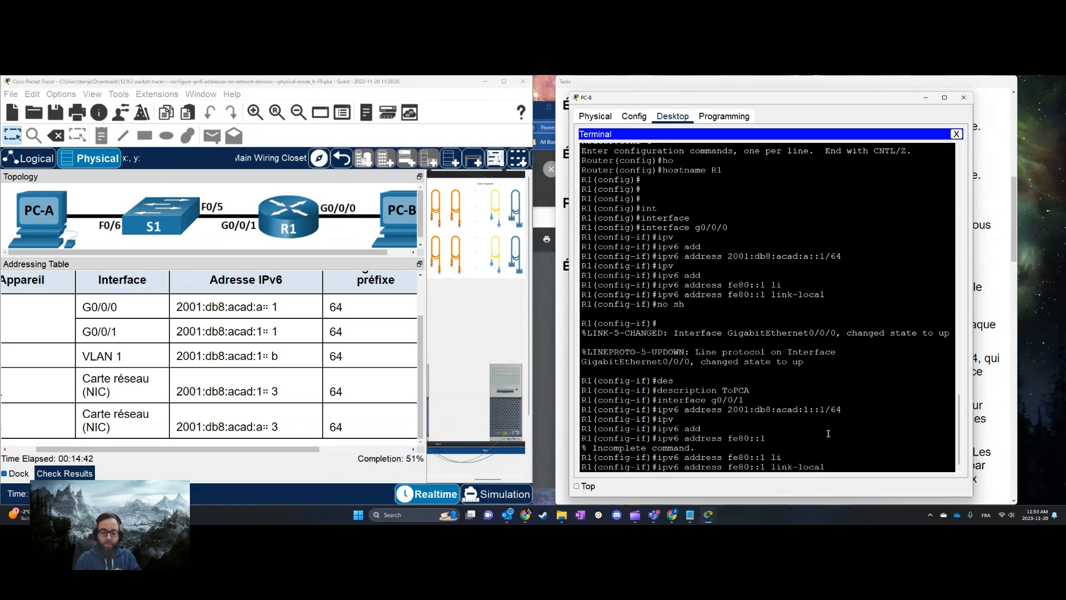
key("Return")
Step: Enable R1's G0/0/1 interface with no shutdown and give it the description ToPCb
type("no sh")
key("Return")
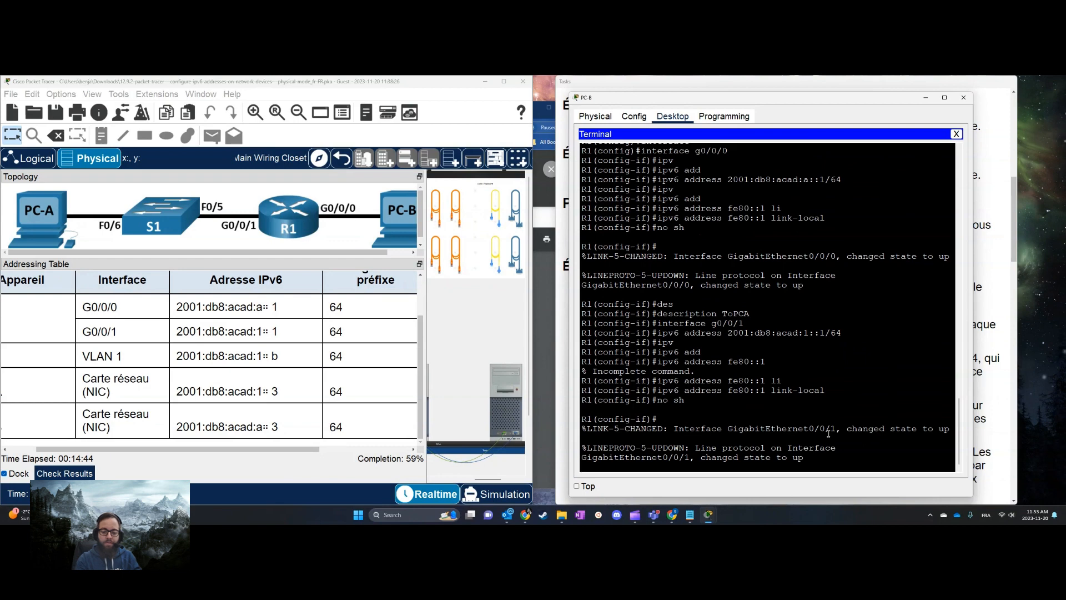
key("Return")
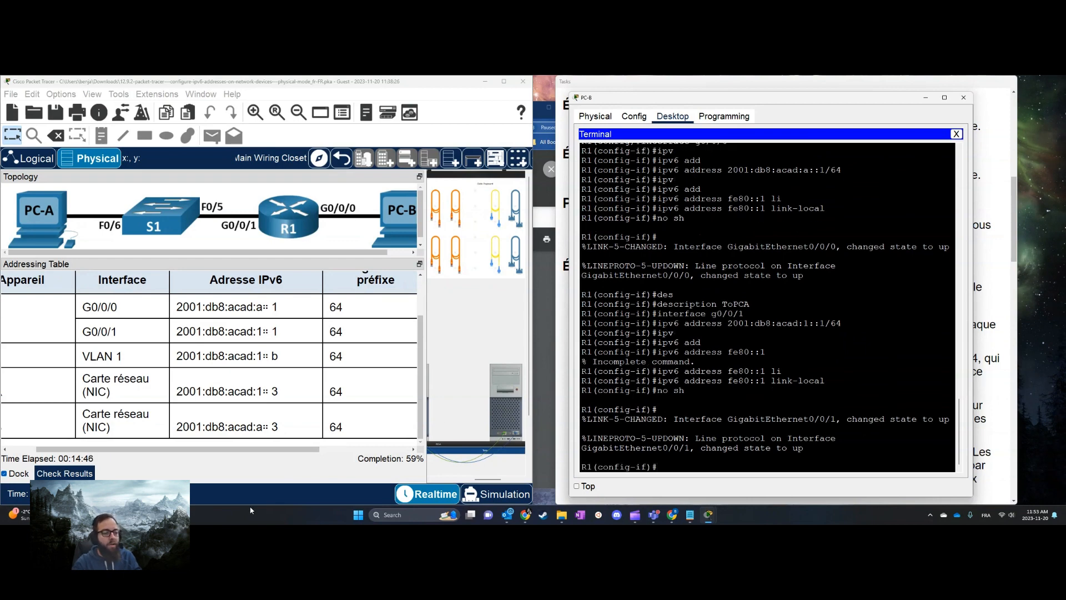
type("des")
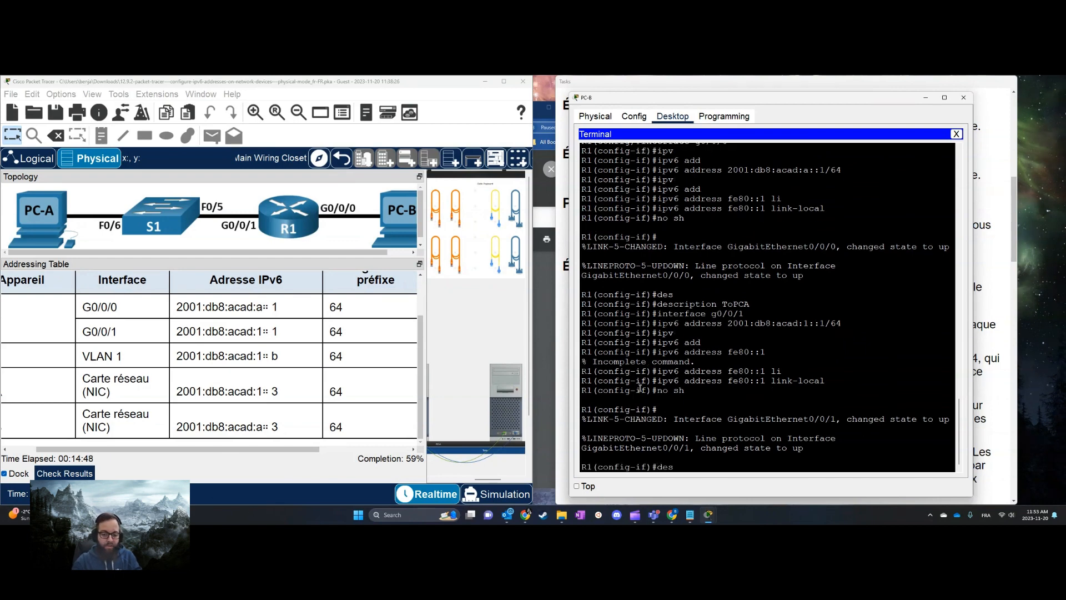
key("Tab")
type("ToPC")
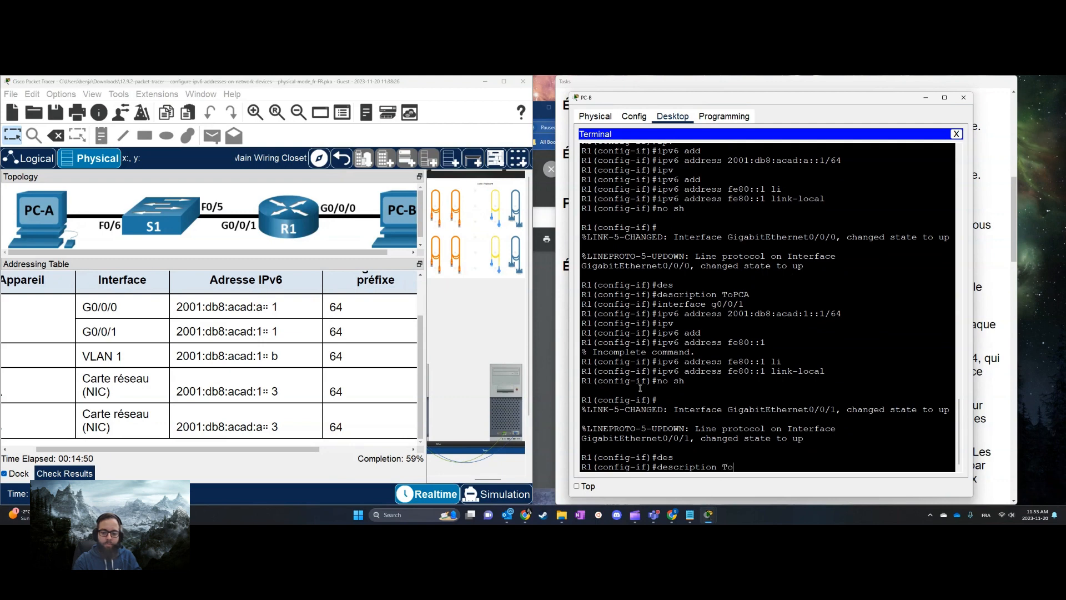
key("Return")
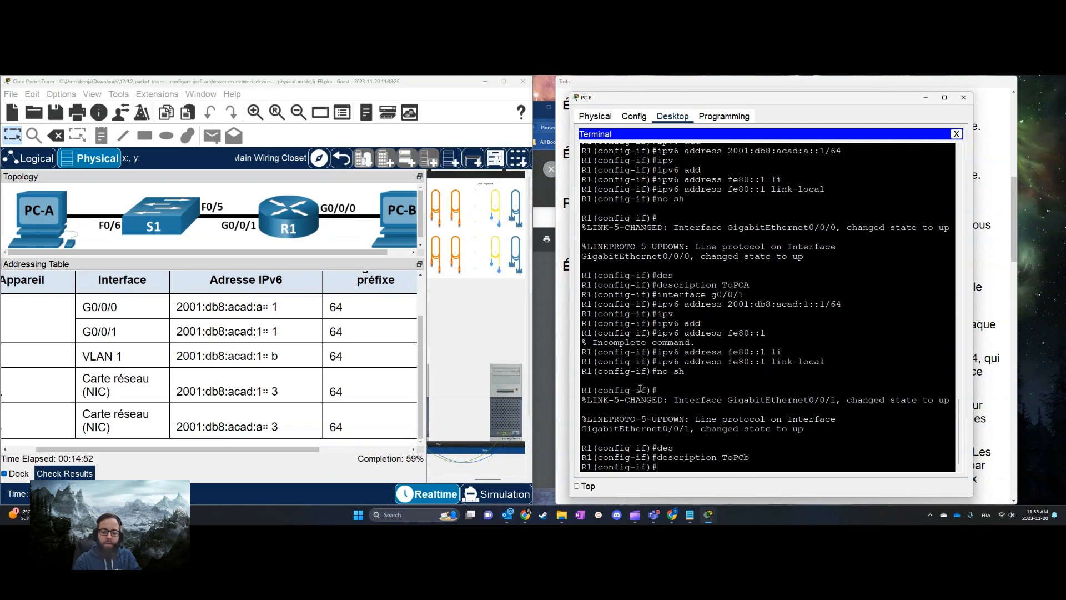
Step: Leave configuration mode on R1 and save the running configuration with wr mem
type("end")
key("Return")
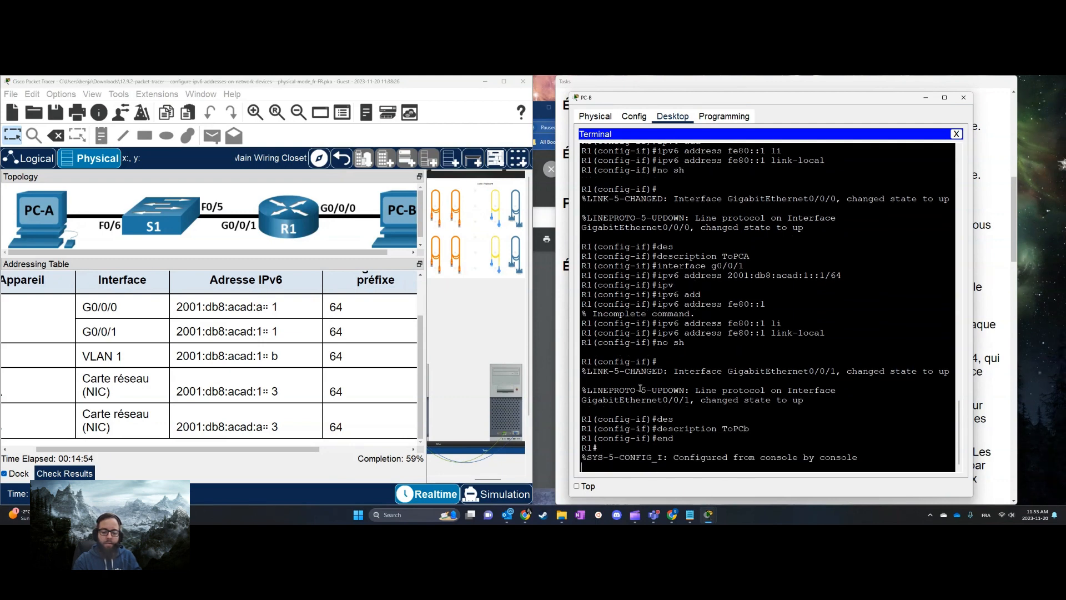
key("Return")
key("Return")
key("Return")
key("Return")
type("wr mem")
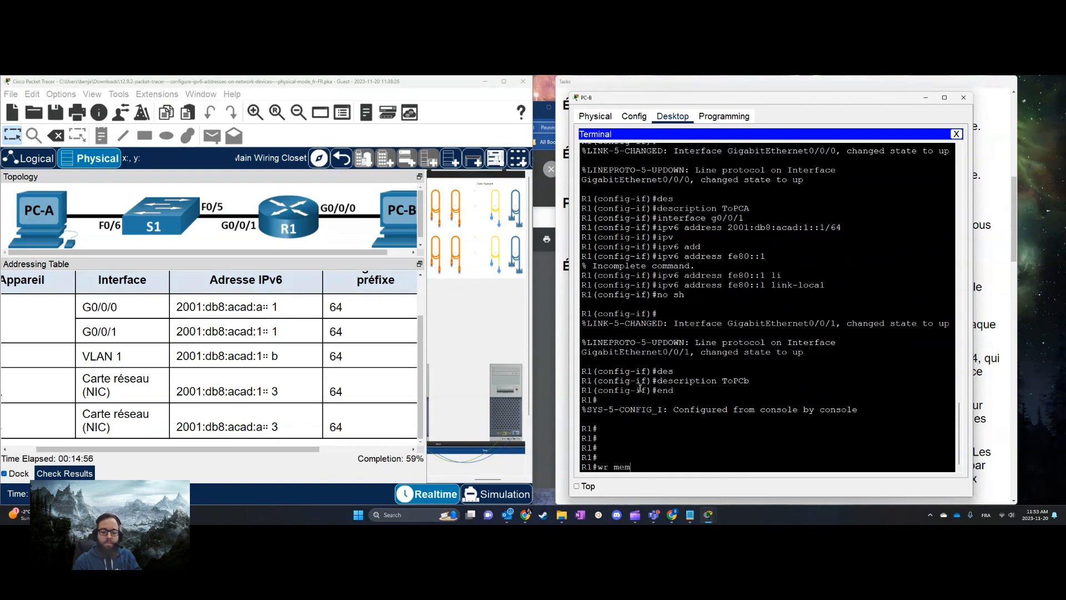
key("Return")
key("Return")
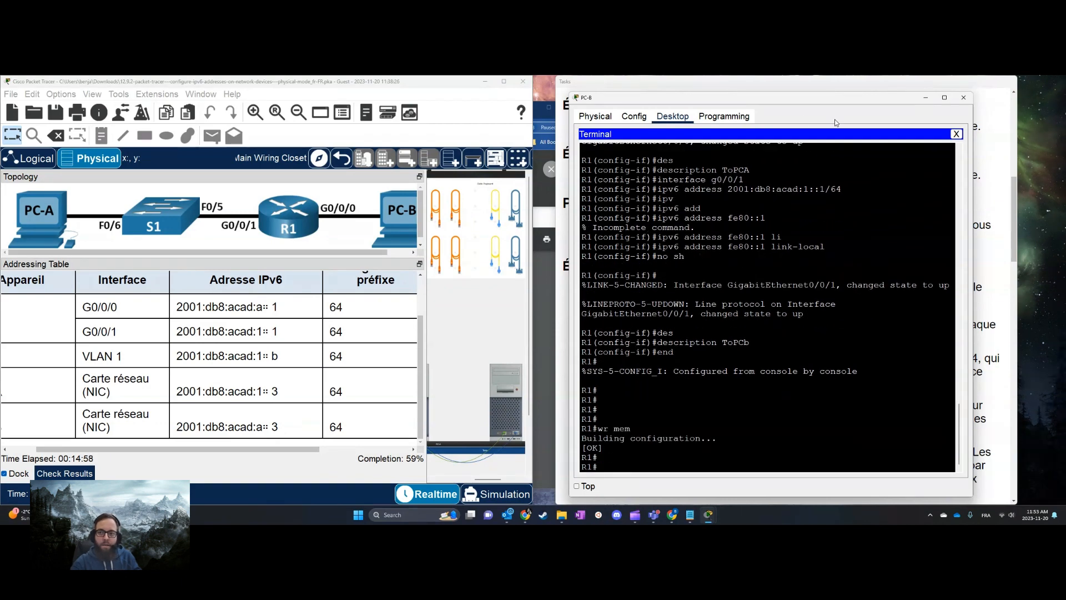
Step: Close the PC-B terminal and window, and open a terminal on PC-A with the default port settings
left_click(956, 134)
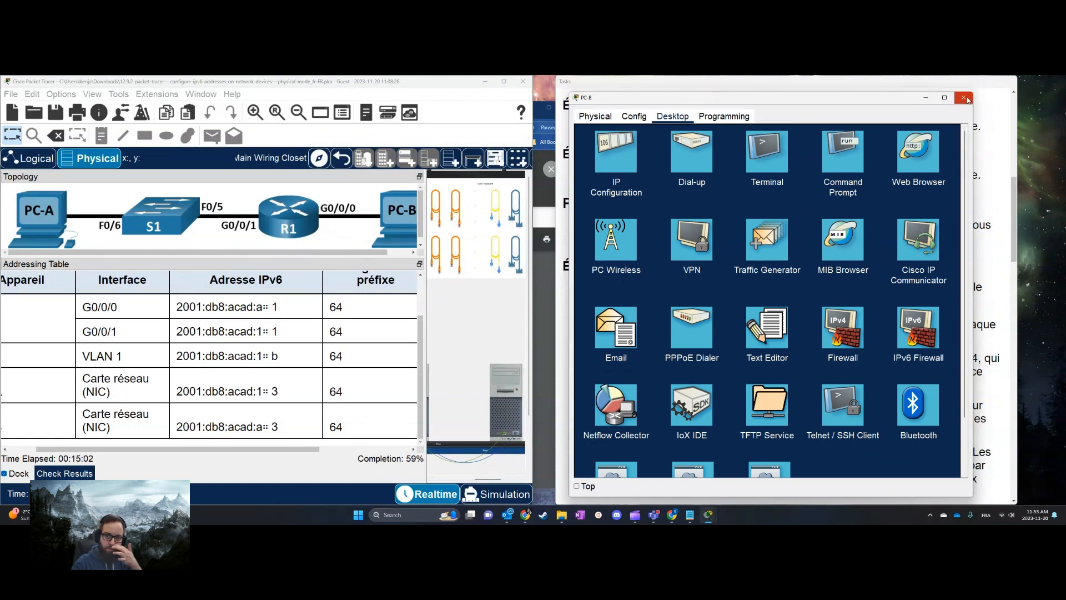
left_click(965, 100)
left_click(503, 402)
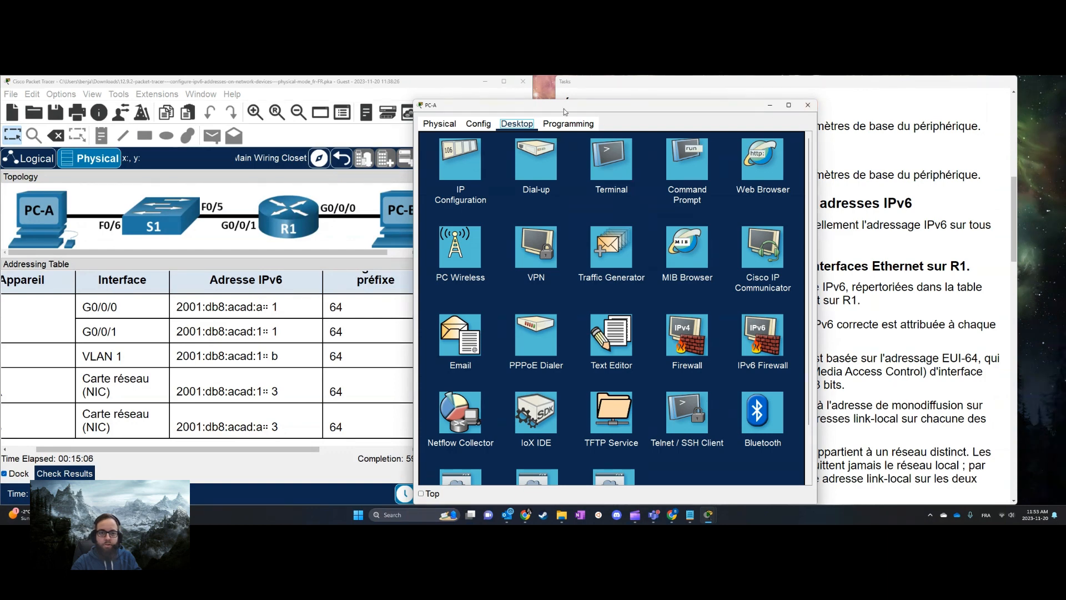
left_click(608, 168)
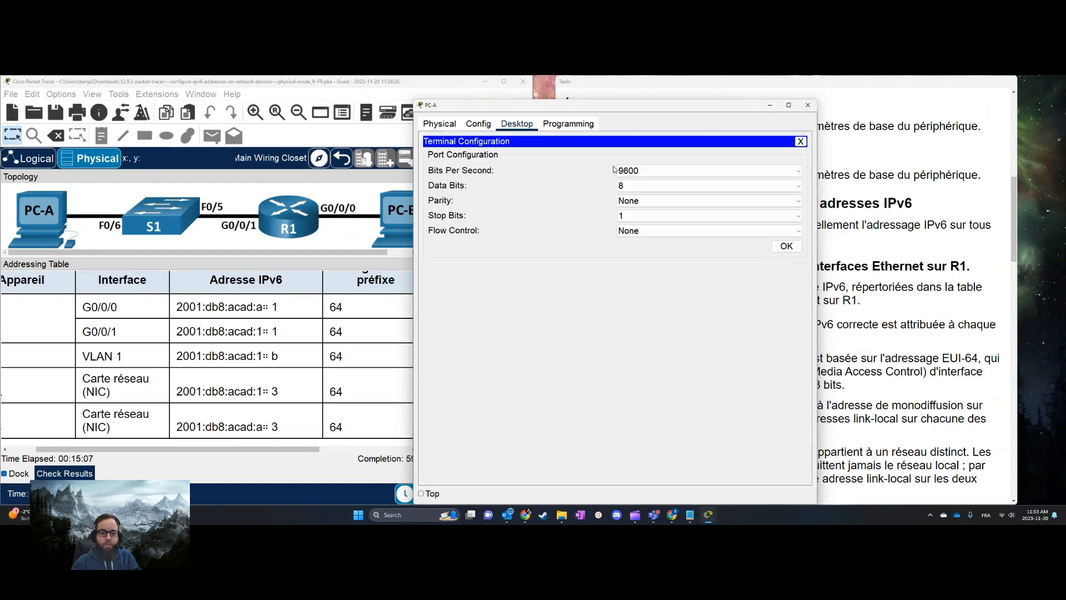
left_click(788, 248)
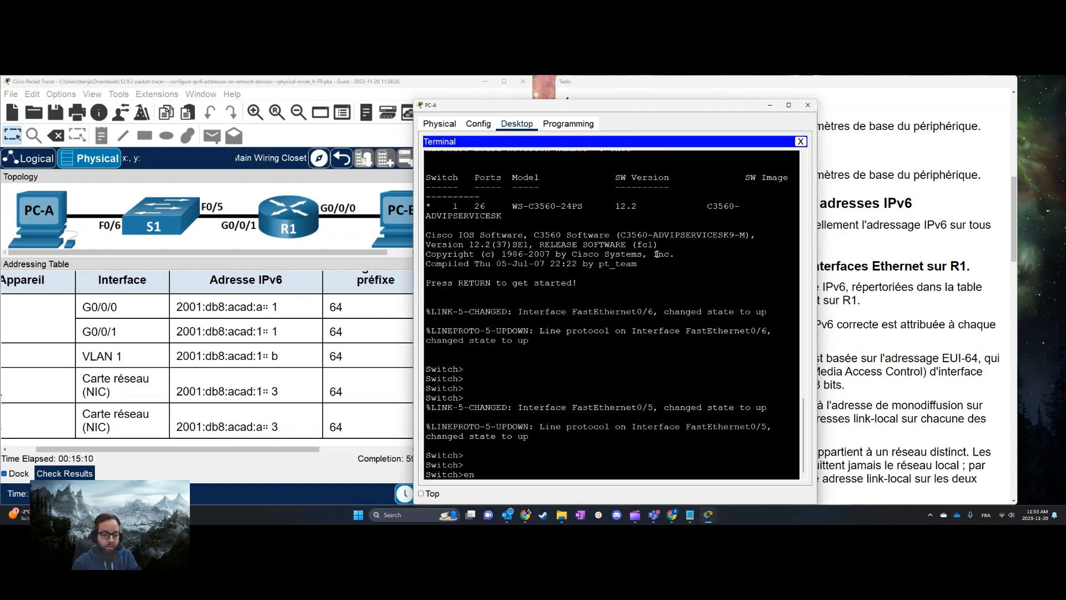
Step: Enter global configuration mode on the switch and set its hostname to S1
type("conf t")
key("Return")
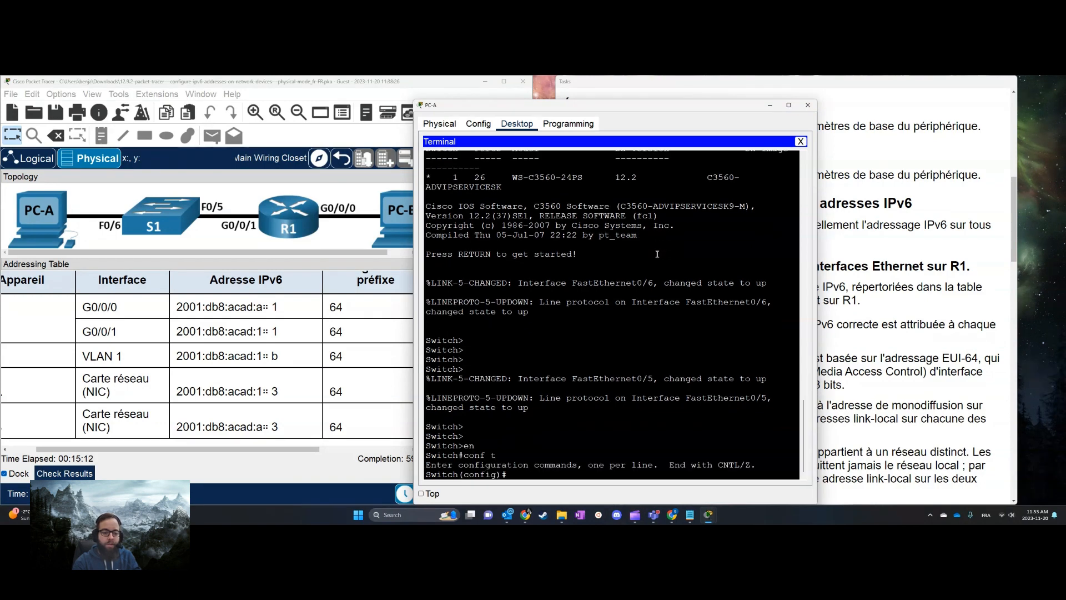
type("ho")
key("Return")
type("hostname R")
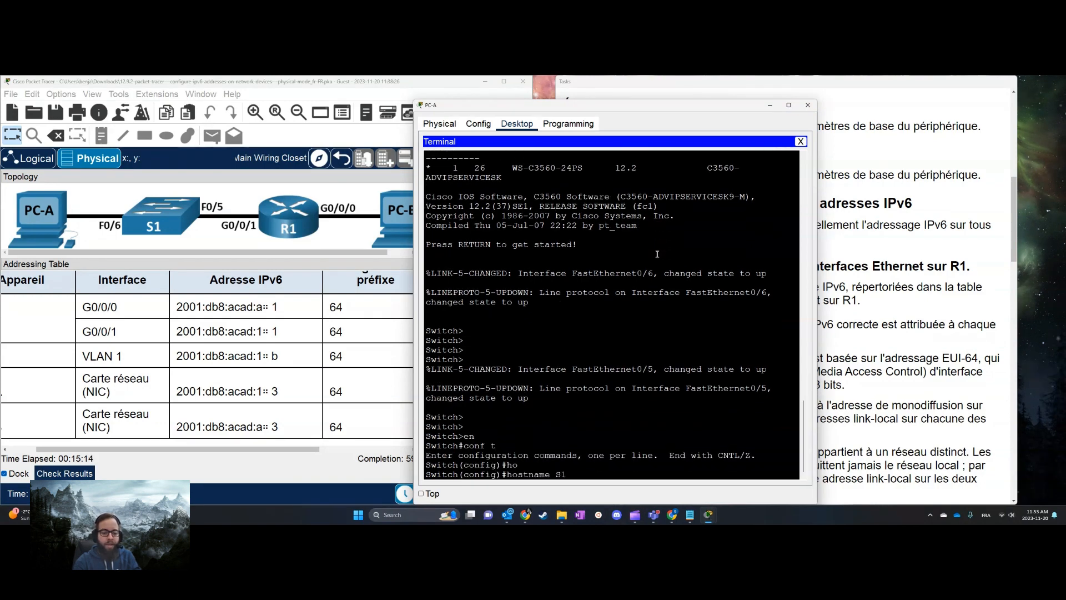
key("Return")
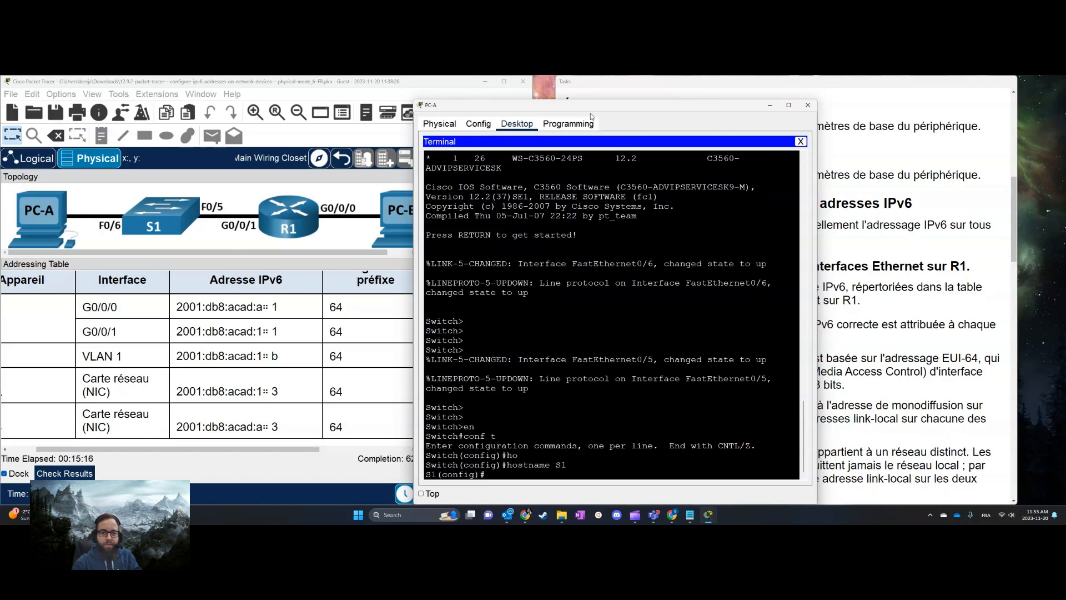
Step: Consult the addressing table for S1's VLAN 1 entry and enter interface configuration mode for VLAN 1 on S1
left_click_drag(607, 109, 664, 89)
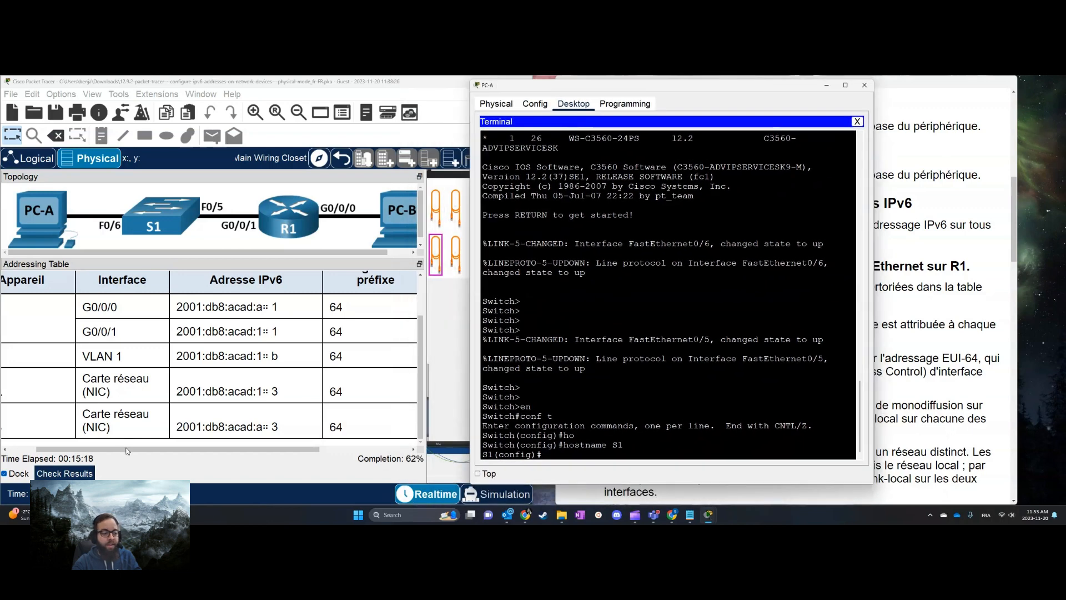
left_click_drag(127, 451, 101, 451)
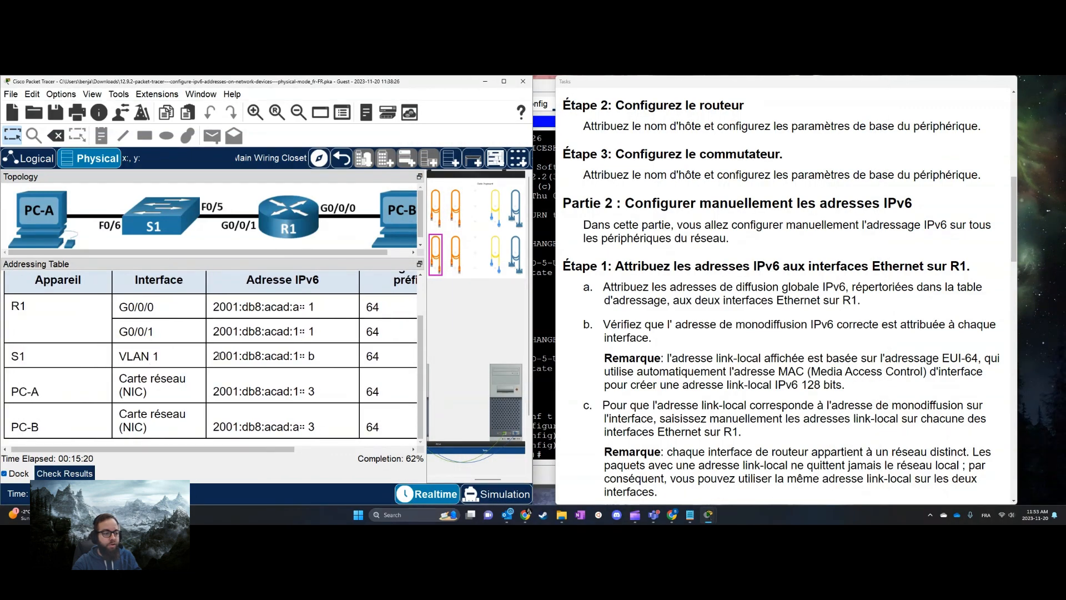
left_click_drag(169, 451, 232, 457)
left_click_drag(218, 460, 165, 456)
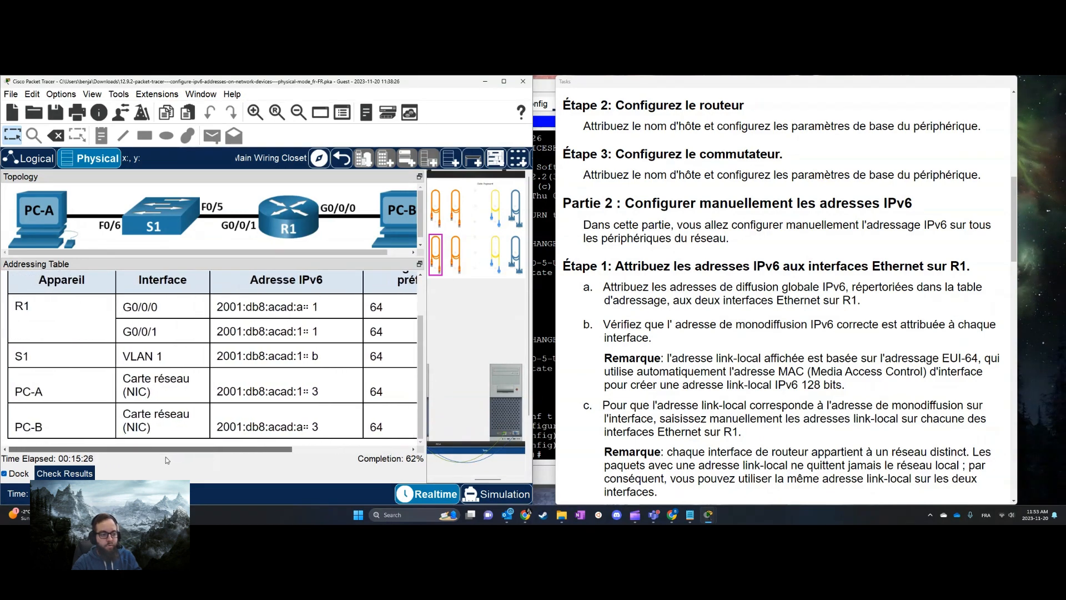
left_click(539, 394)
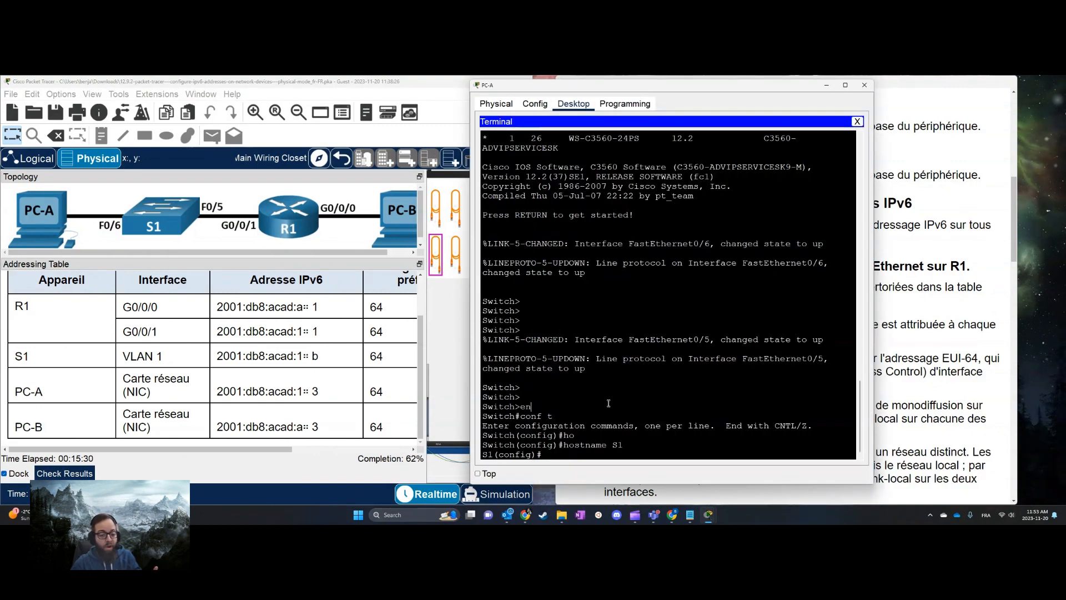
key("Return")
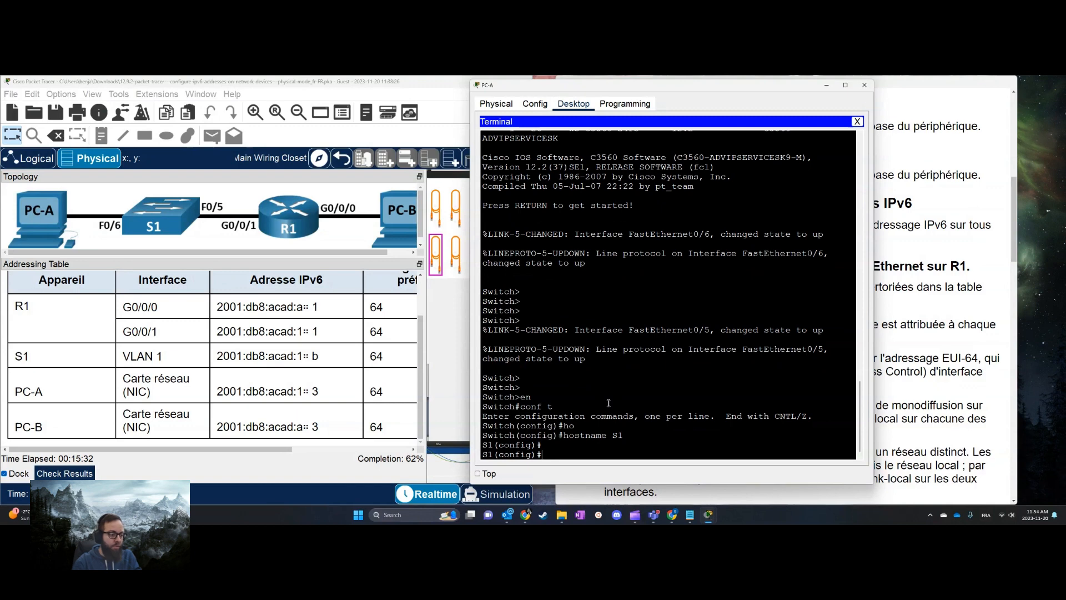
type("int")
key("Tab")
type("vla 1")
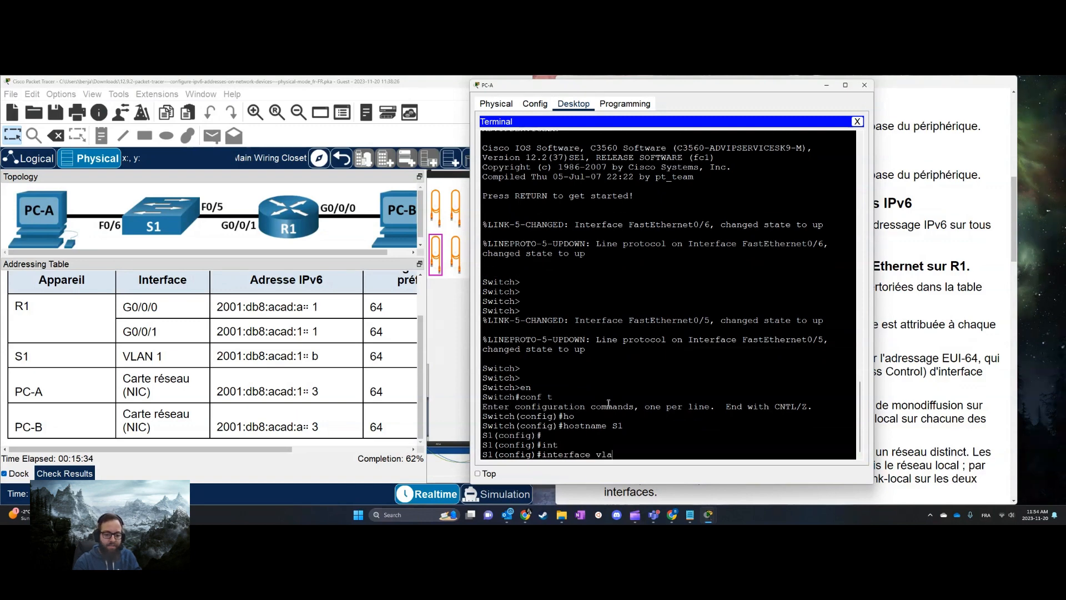
key("Return")
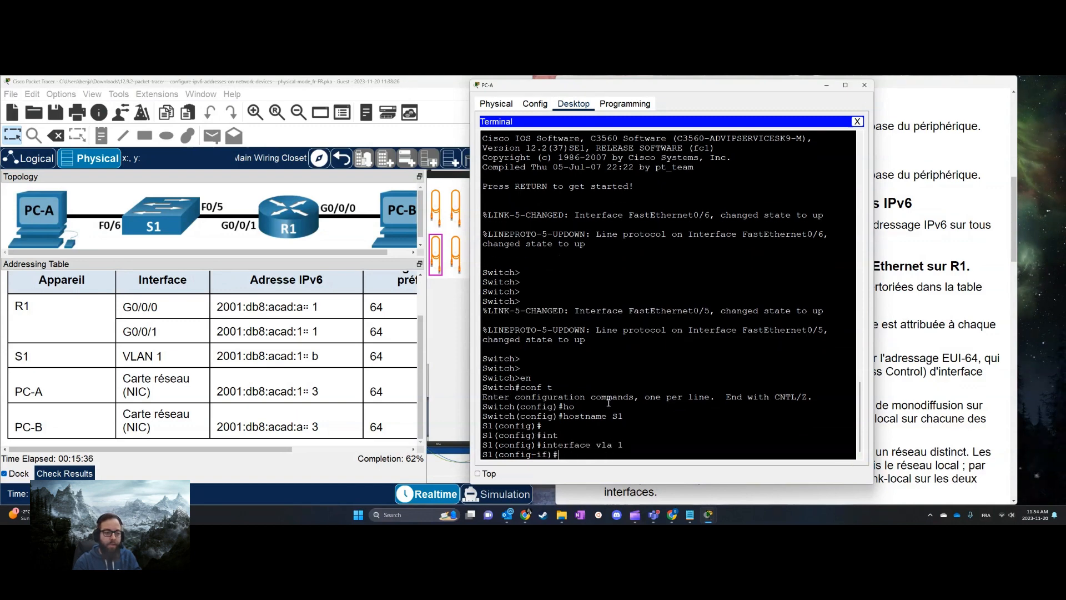
Step: Assign the IPv6 address 2001:db8:acad:1::b/64 to S1's VLAN 1 interface
type("ipv")
key("Tab")
type("add")
key("Tab")
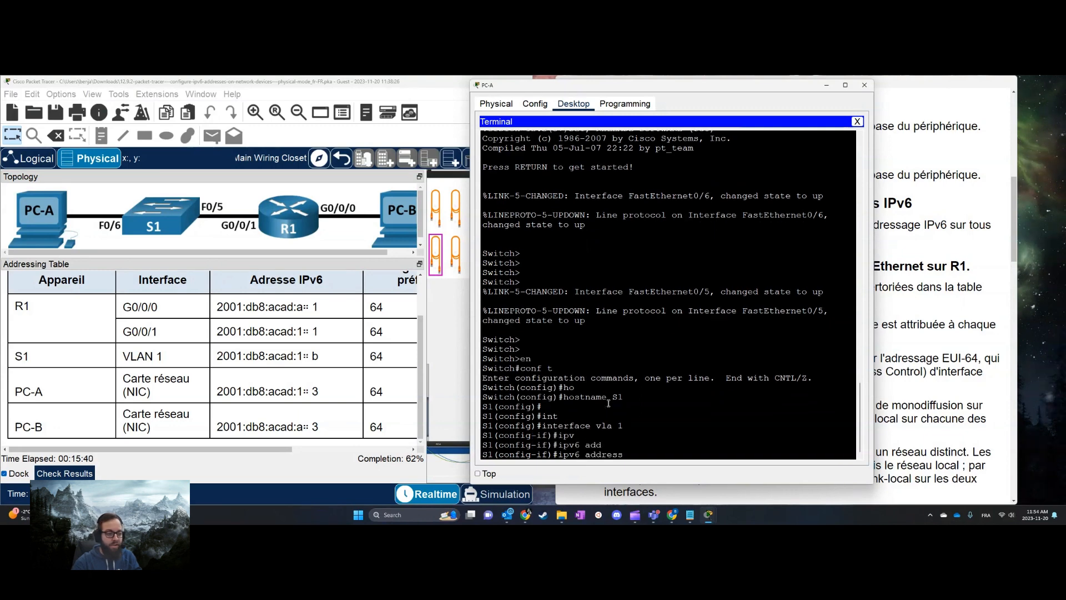
type("2001:f")
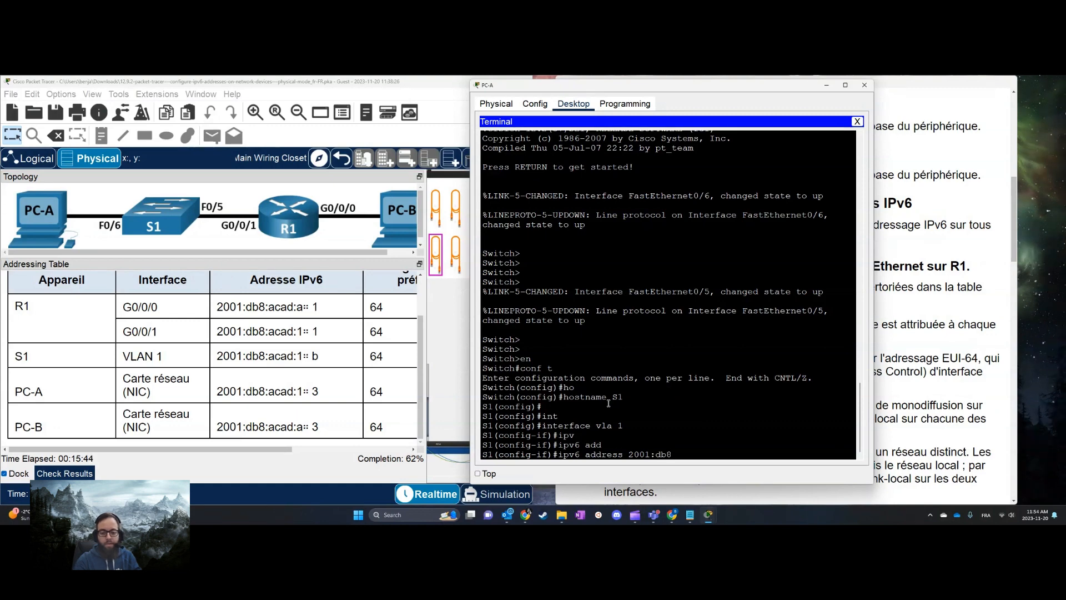
type("b8:acad:1::b/64")
key("Return")
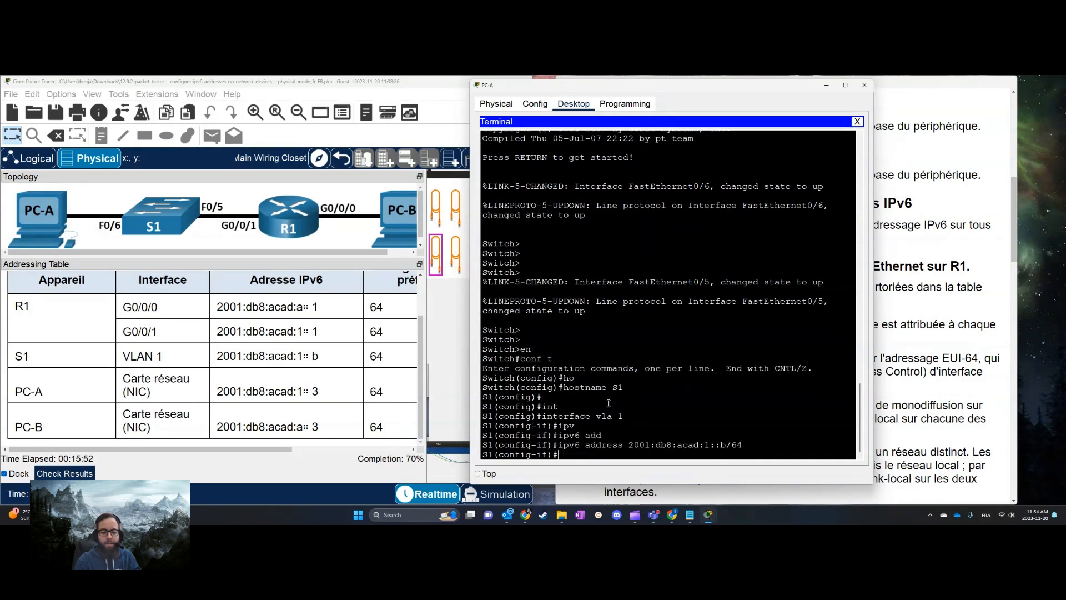
Step: Enable the VLAN 1 interface with no shutdown and return to global configuration mode
type("no sh")
key("Return")
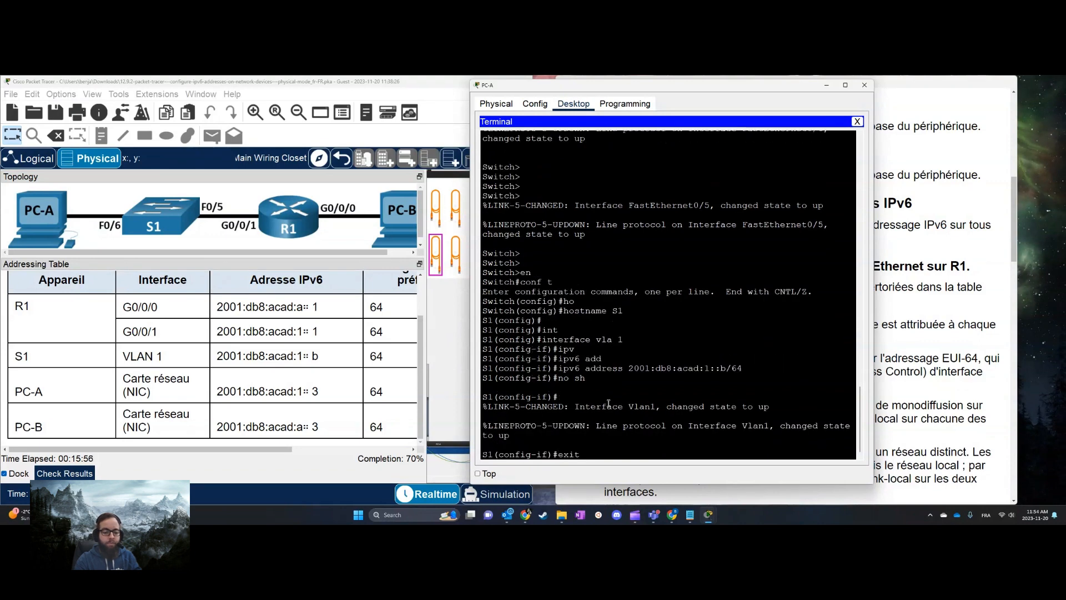
type("exit")
key("Return")
Step: Try to find a default gateway option under the ipv6 command in S1's global configuration mode
type("ipv")
key("Tab")
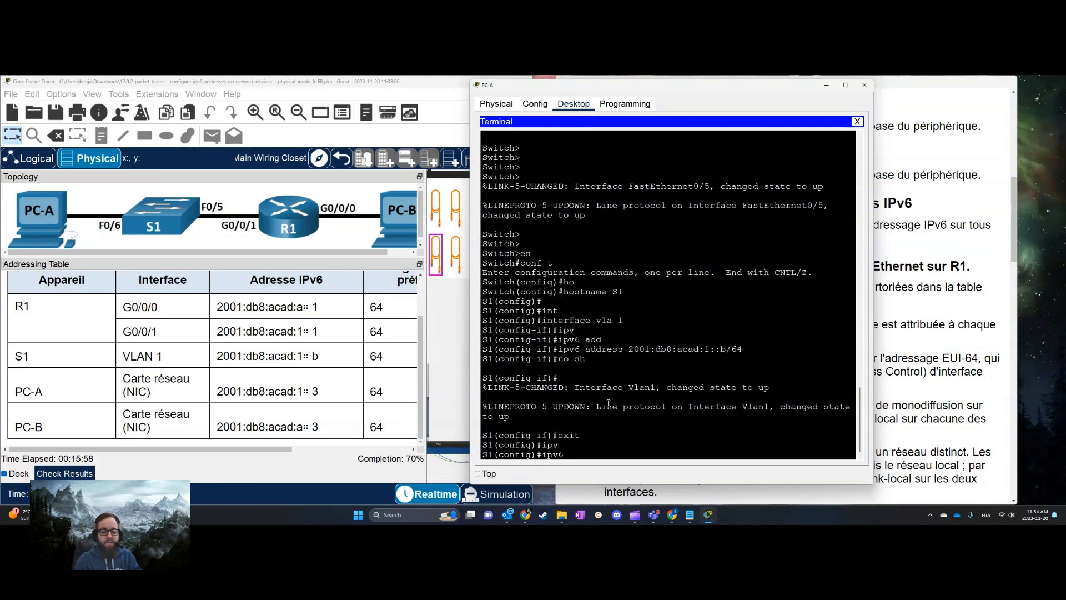
type("defa")
key("Tab")
type("?")
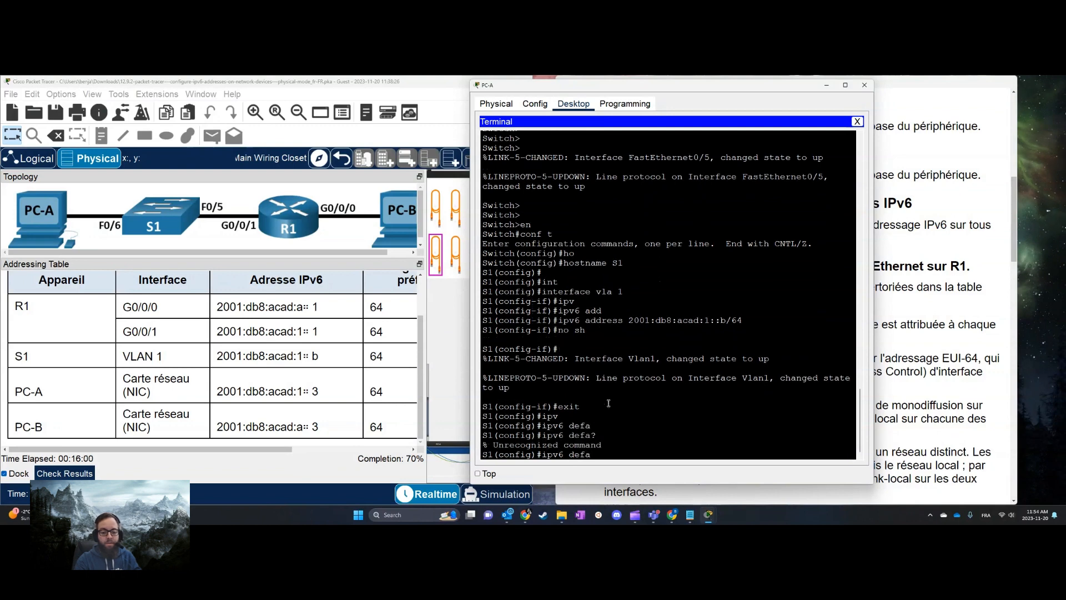
key("BackSpace")
key("BackSpace")
key("BackSpace")
key("BackSpace")
key("BackSpace")
key("BackSpace")
key("Tab")
key("Tab")
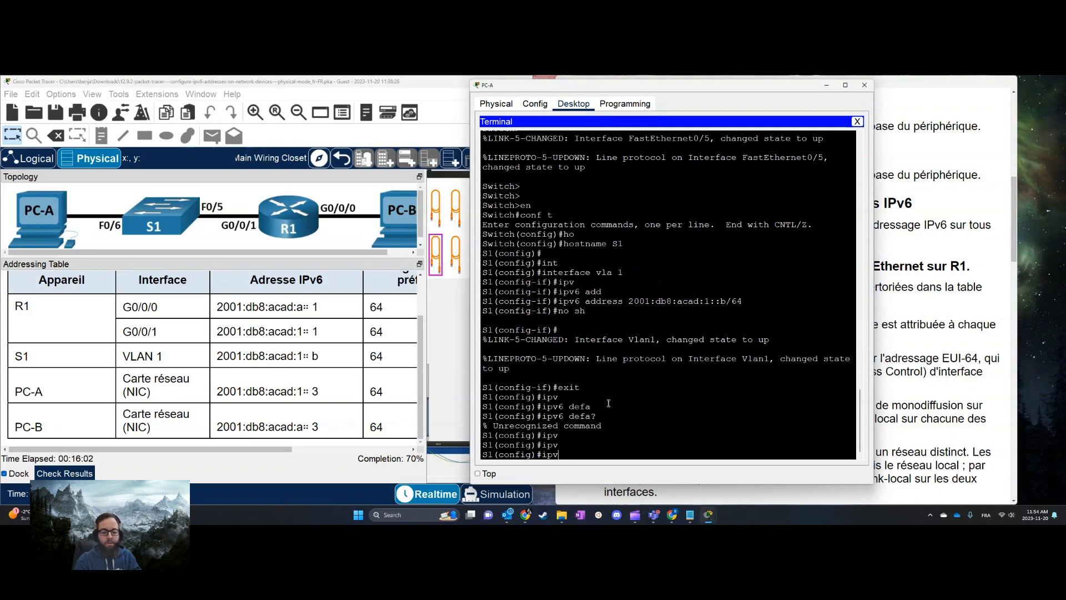
key("BackSpace")
type("?")
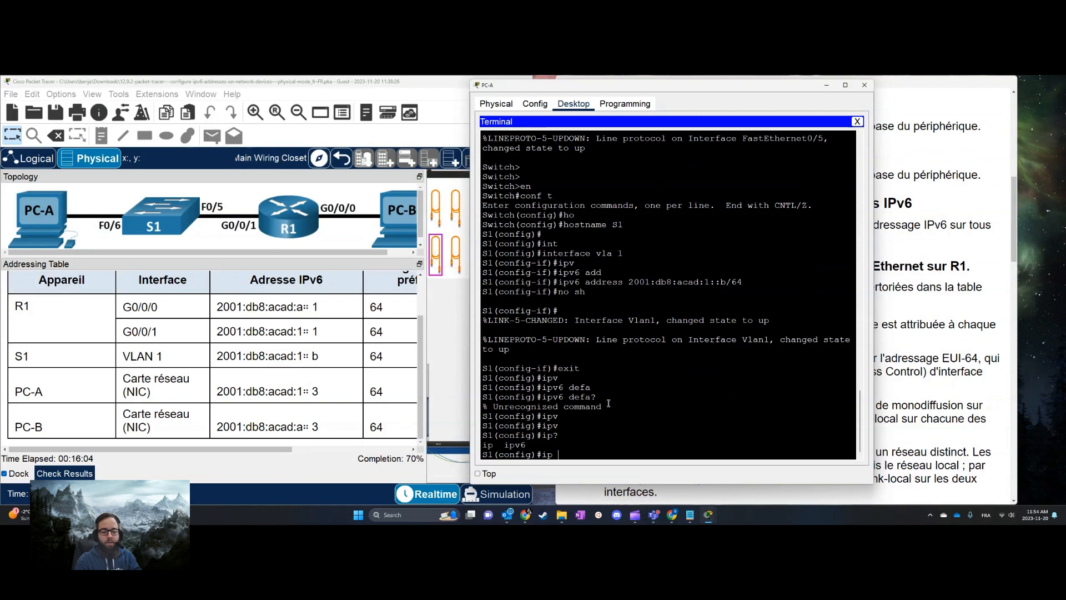
Step: List the ip command options on S1, examine the arguments of ip default-gateway, and clear the unfinished command
type("?de")
key("Tab")
type("f")
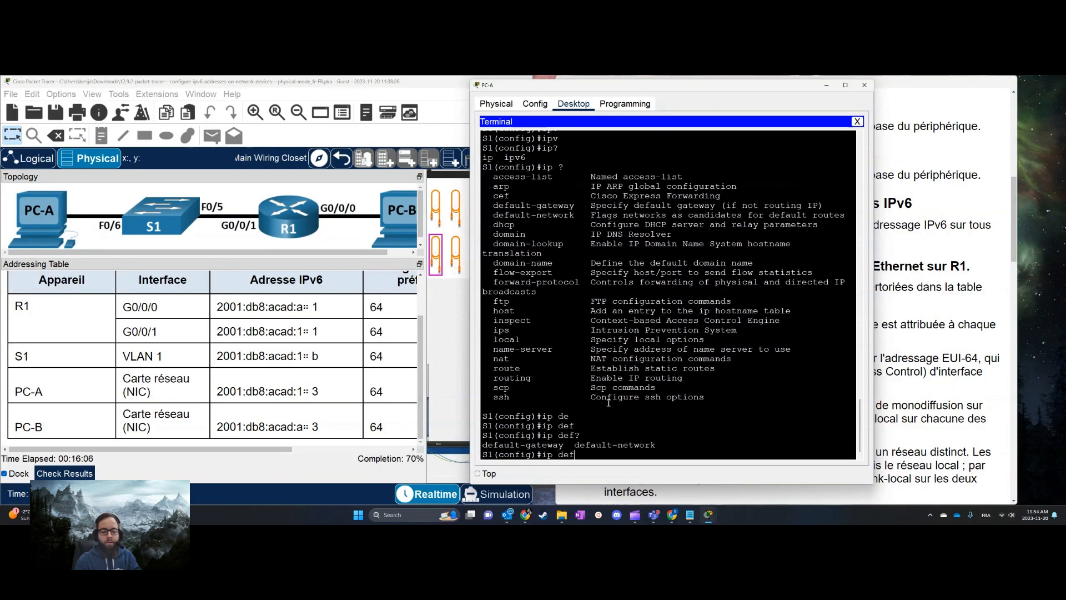
type("?l")
key("BackSpace")
type("aul")
key("Tab")
type("?t")
key("Tab")
type("-g")
key("Tab")
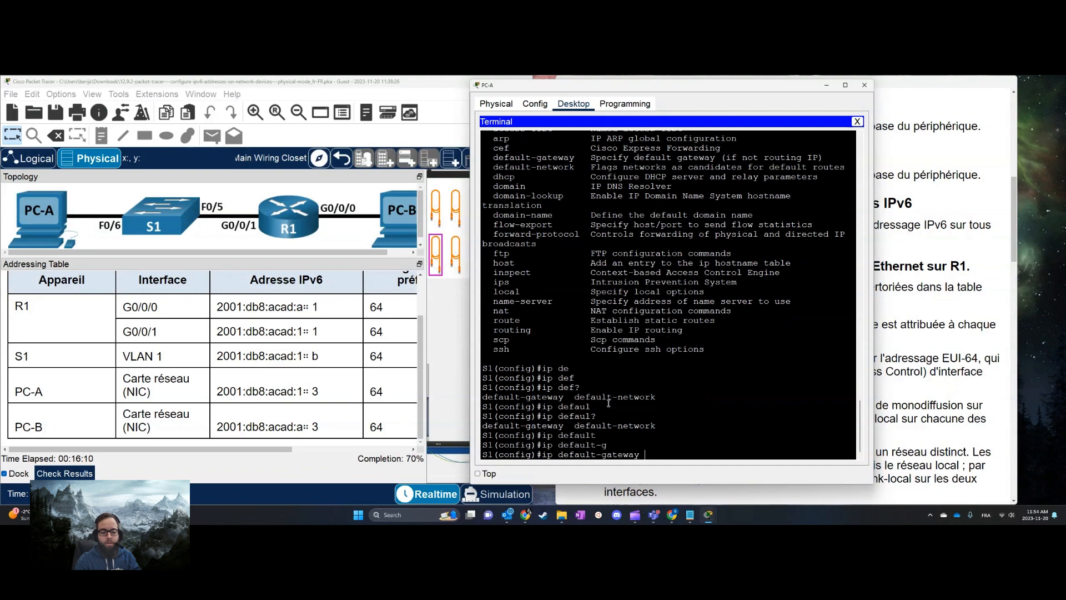
type("? ?")
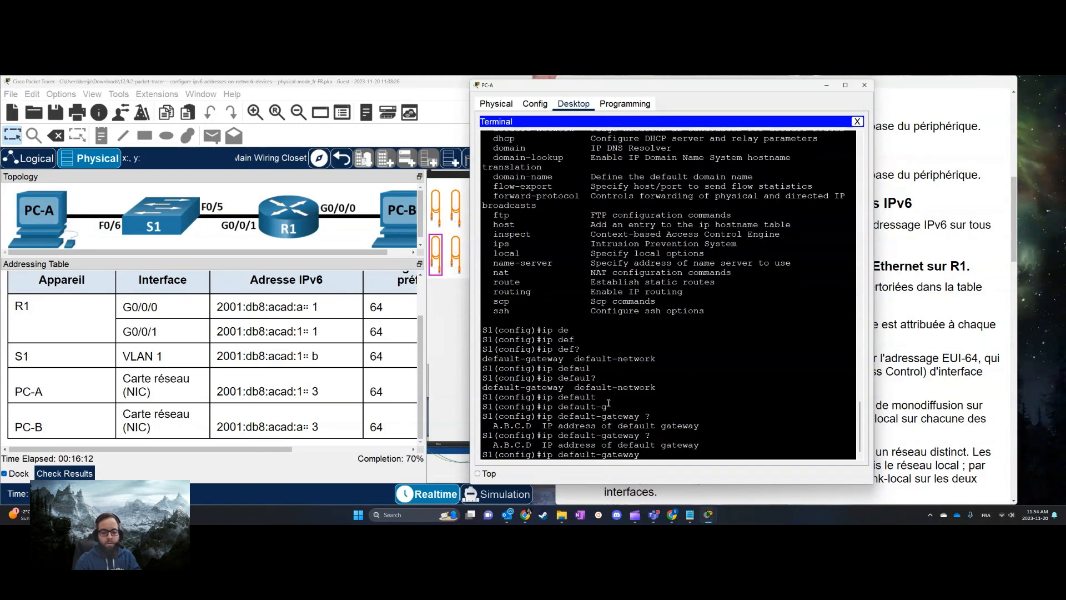
key("BackSpace")
key("BackSpace")
key("BackSpace")
key("BackSpace")
key("BackSpace")
key("BackSpace")
key("BackSpace")
key("BackSpace")
key("BackSpace")
key("BackSpace")
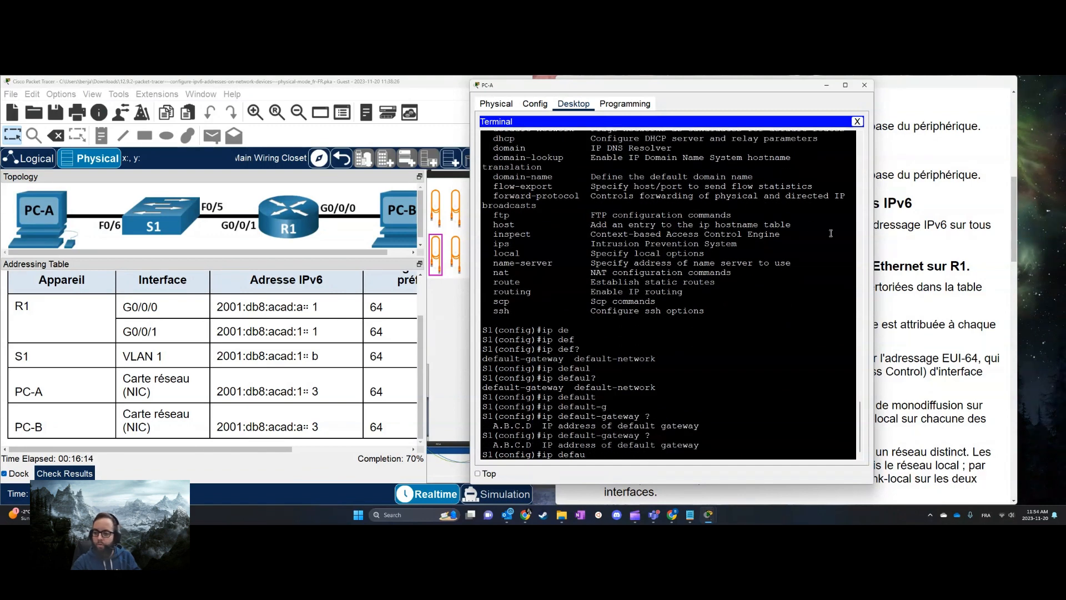
left_click(904, 332)
left_click(544, 392)
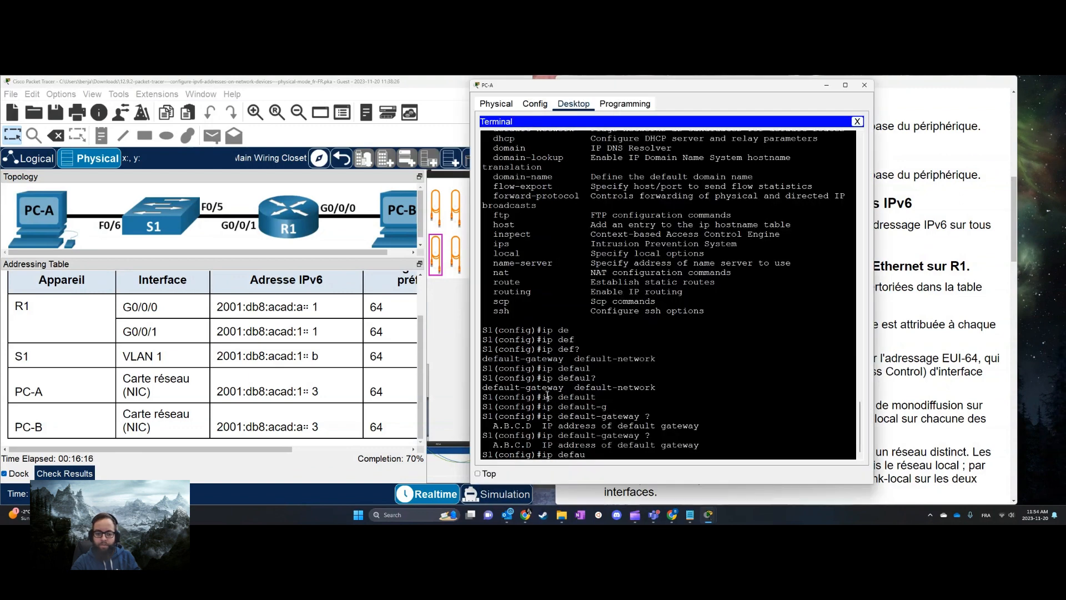
key("BackSpace")
key("BackSpace")
key("BackSpace")
key("BackSpace")
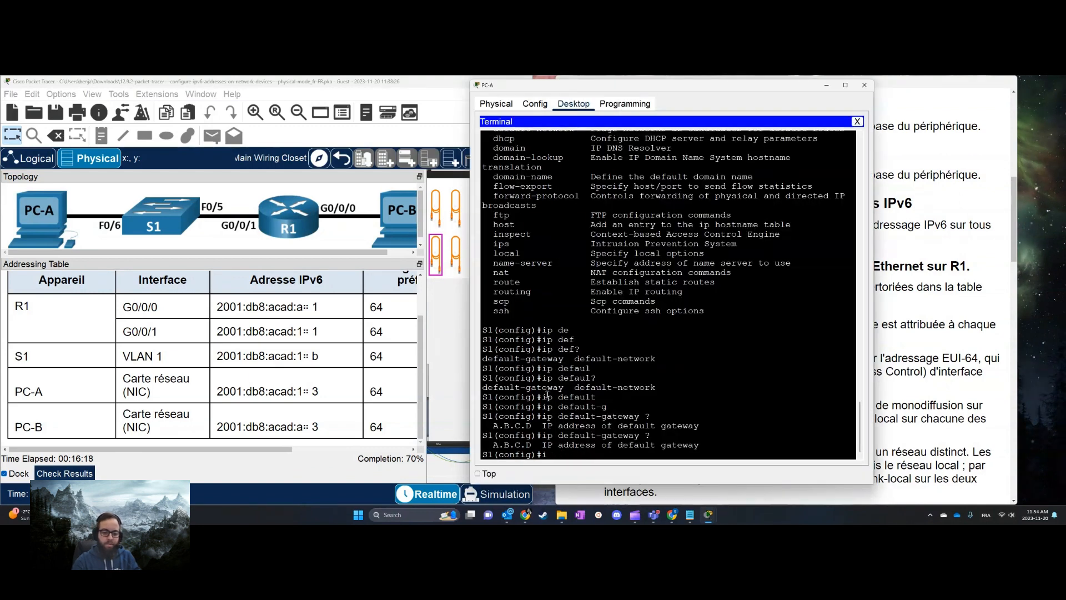
Step: List the ipv6 command options and enable IPv6 unicast routing on S1 with ipv6 unicast-routing
key("Tab")
type("?")
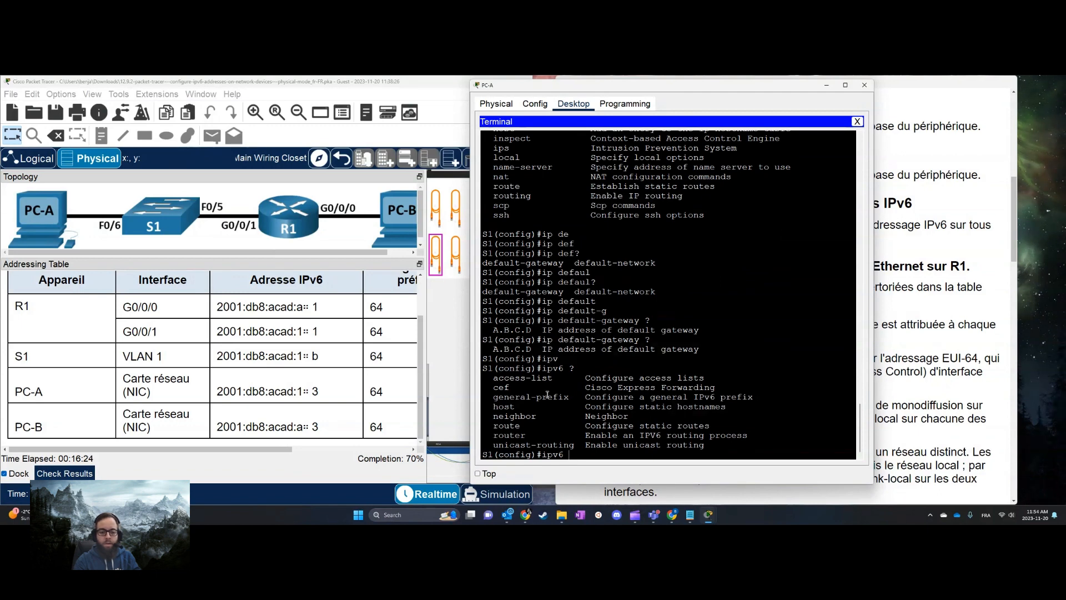
type("un")
key("Tab")
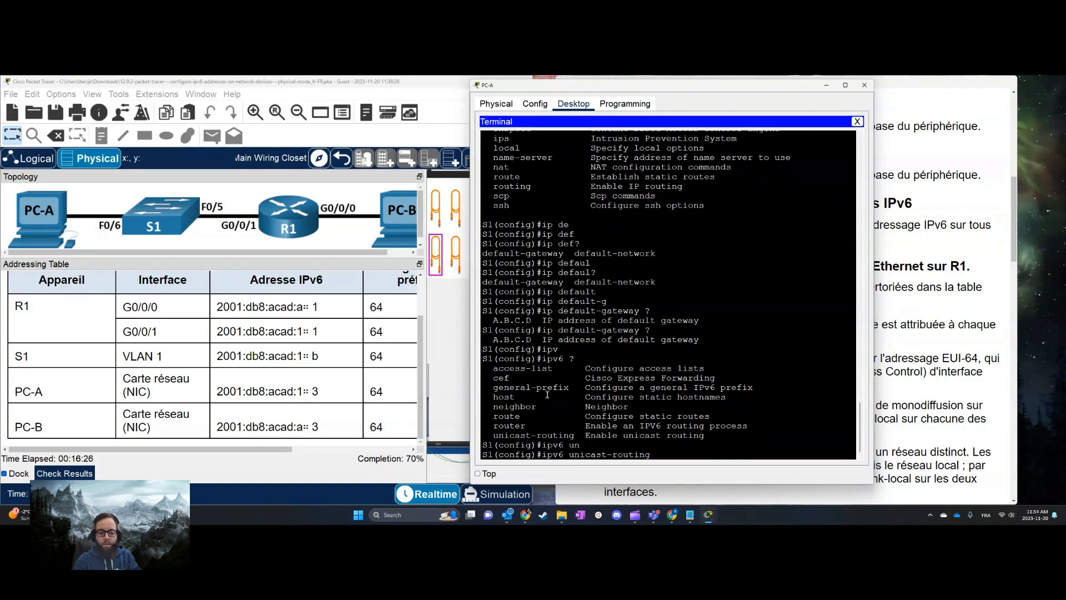
type("?")
key("Return")
Step: Recall the last command on S1, cut it back to ipv6, and list its available options again
key("Up")
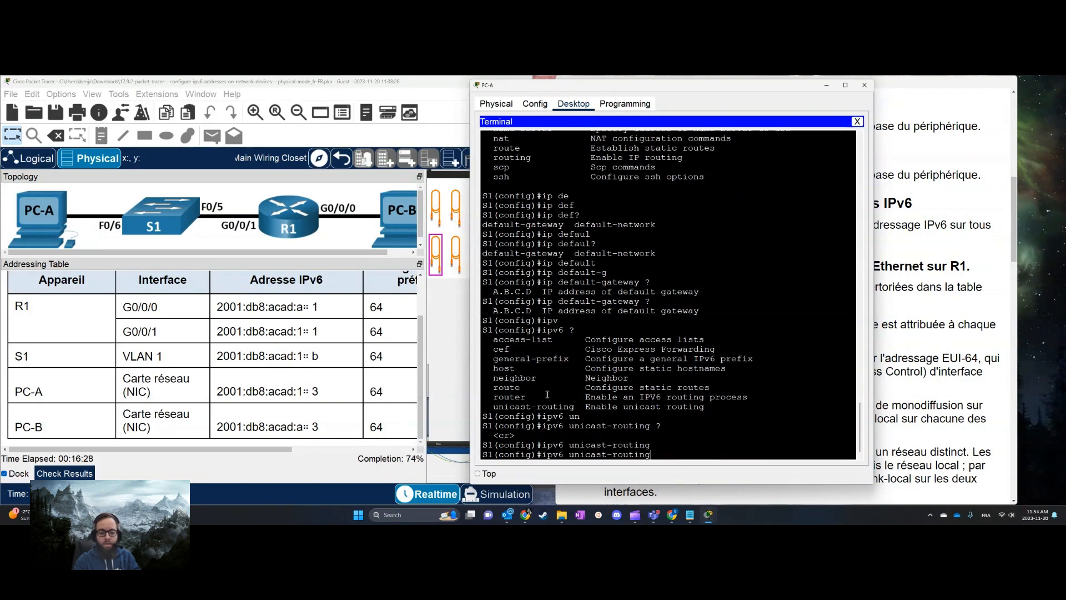
key("BackSpace")
key("BackSpace")
key("BackSpace")
key("BackSpace")
key("BackSpace")
key("BackSpace")
key("BackSpace")
key("BackSpace")
key("BackSpace")
key("BackSpace")
key("BackSpace")
key("BackSpace")
key("BackSpace")
key("BackSpace")
type("?")
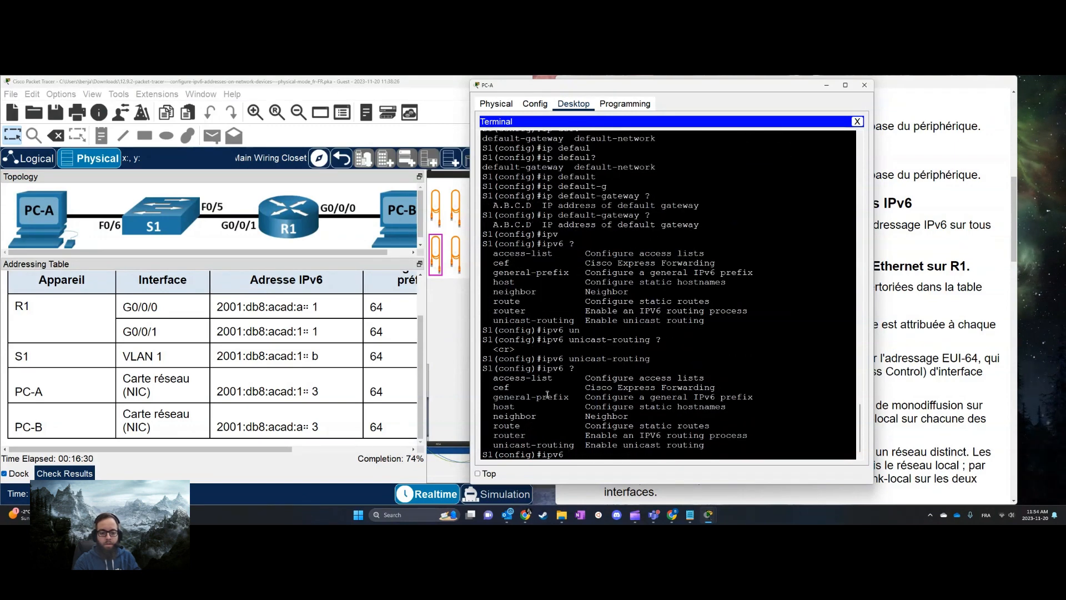
Step: Review the task instructions and check the activity's assessment items for R1 and S1, including the VLAN 1 link-local entry
left_click(919, 280)
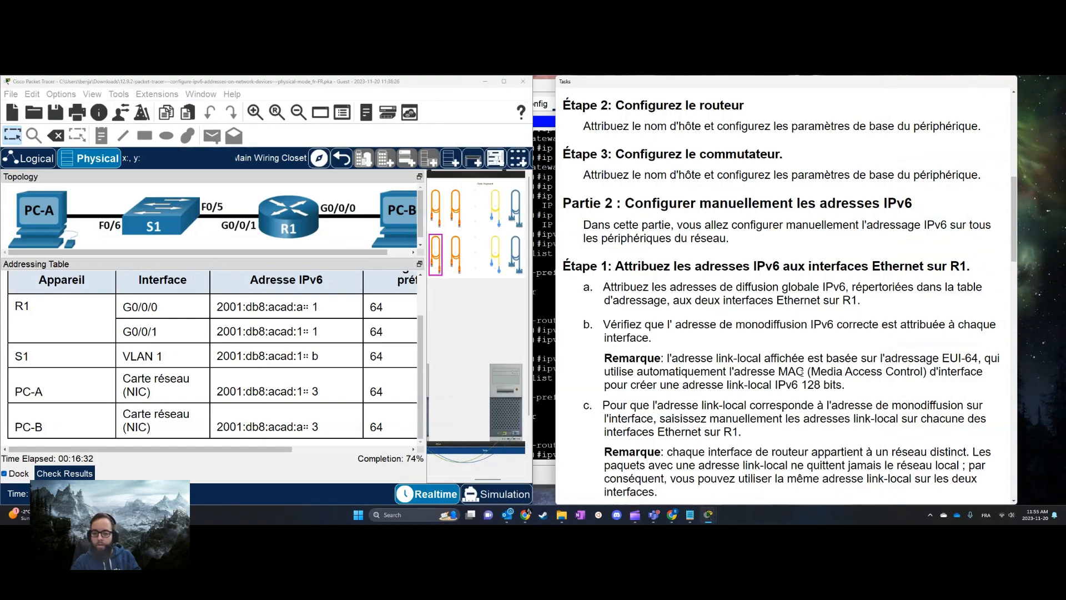
scroll(702, 324, "down", 3)
scroll(698, 311, "down", 5)
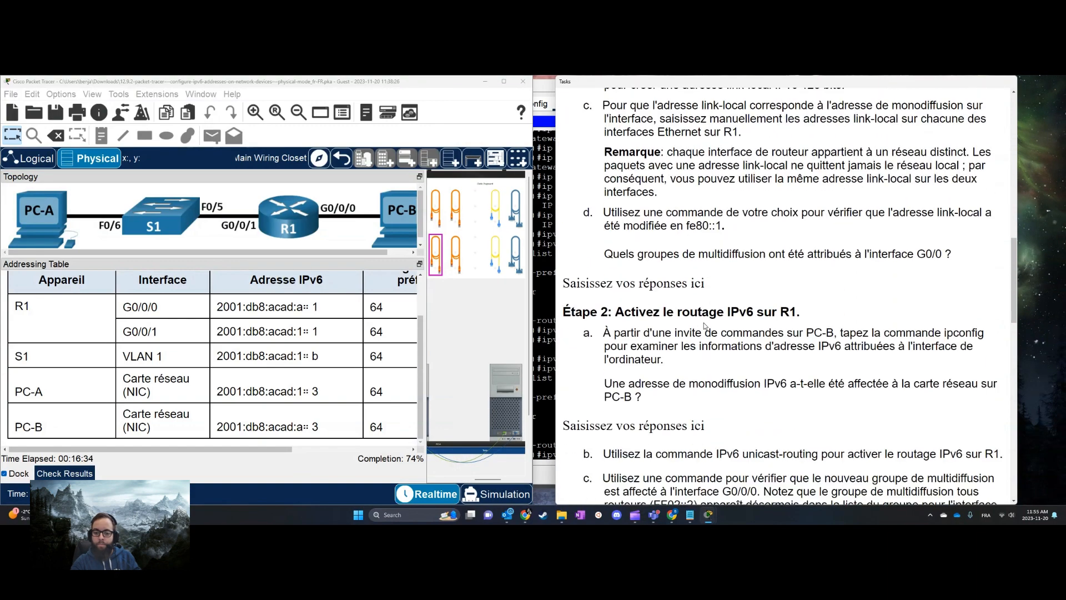
scroll(713, 311, "up", 7)
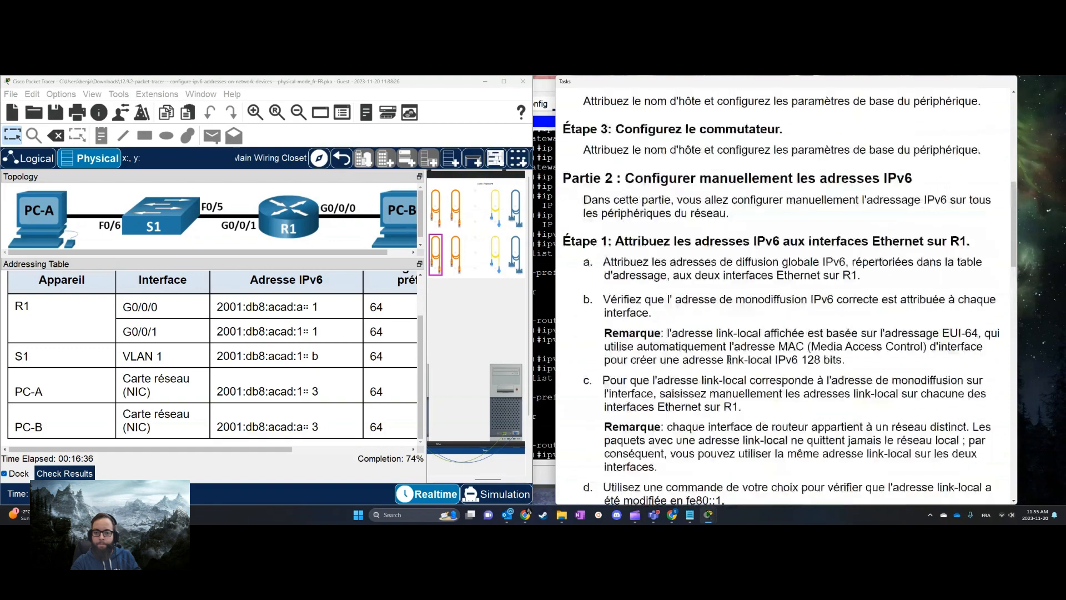
left_click(326, 463)
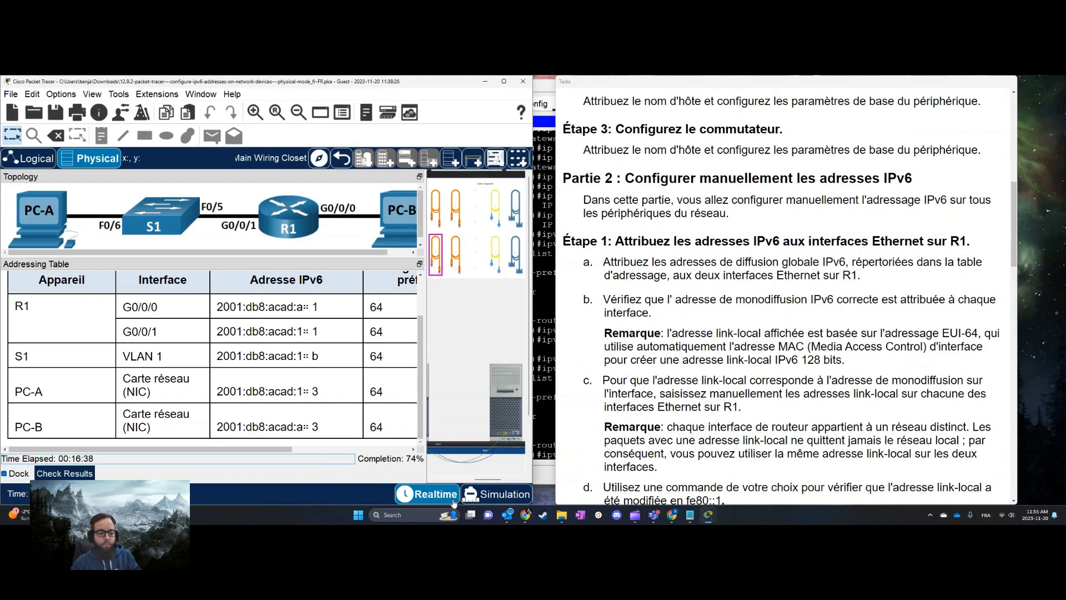
left_click(67, 475)
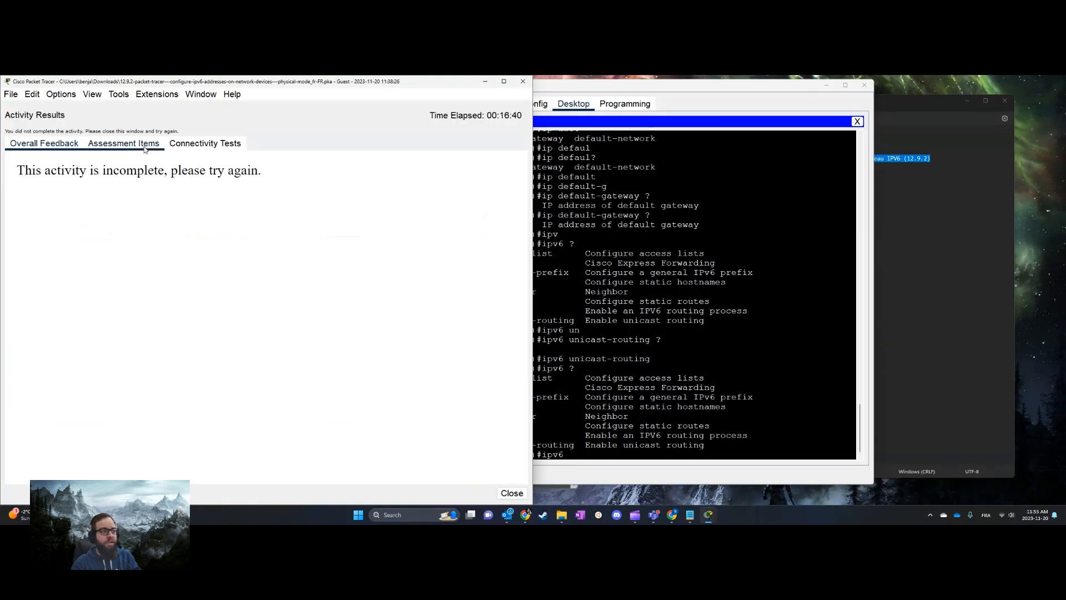
left_click(124, 144)
scroll(82, 316, "down", 9)
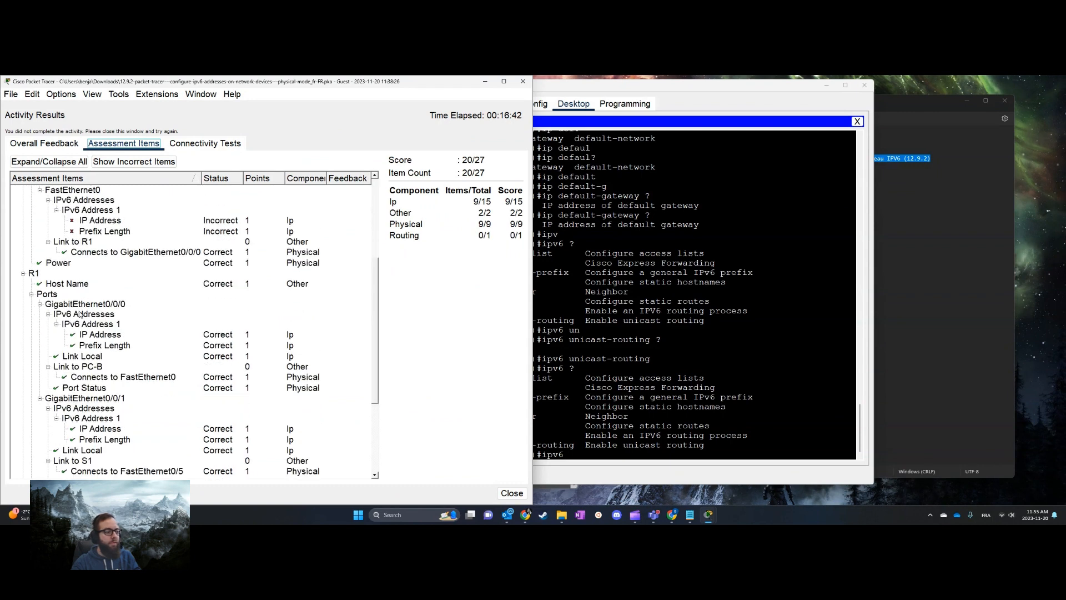
left_click(95, 474)
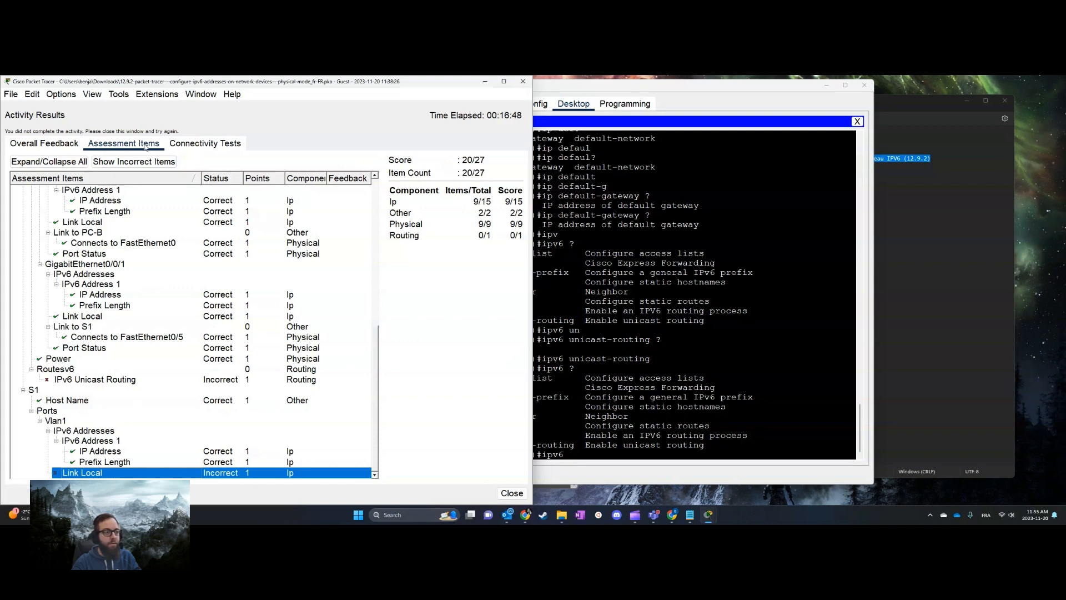
left_click(523, 81)
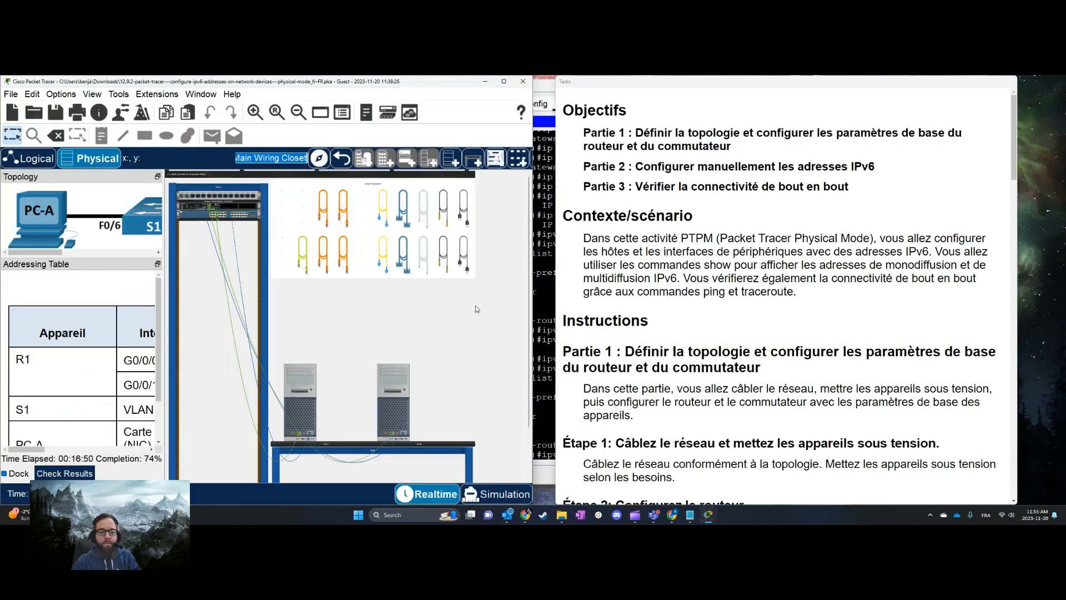
Step: Check the device and interface entries in the addressing table
left_click(548, 348)
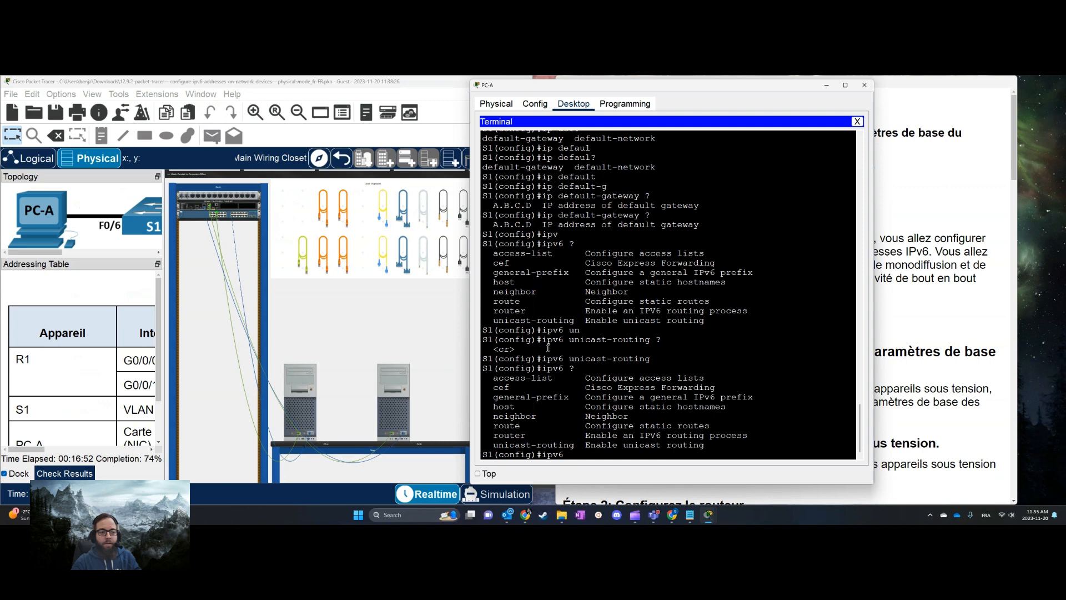
left_click(436, 348)
scroll(78, 361, "down", 2)
mouse_move(34, 449)
left_mouse_down()
mouse_move(141, 454)
mouse_move(32, 446)
left_mouse_up()
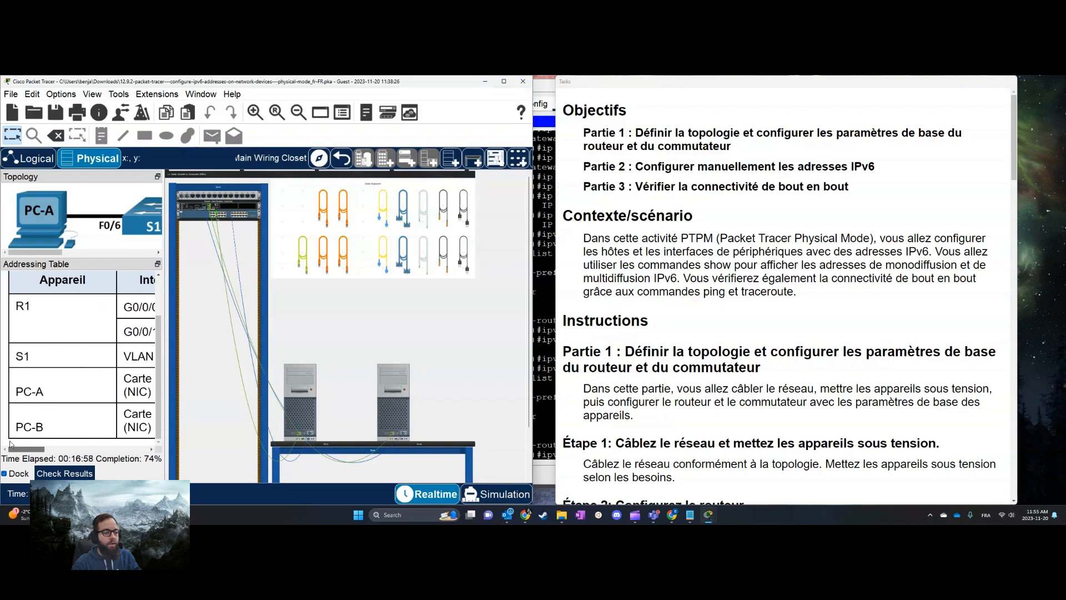
Step: Enter VLAN 1 interface configuration on S1 from PC-A's terminal and list the ipv6 options available there
left_click(304, 417)
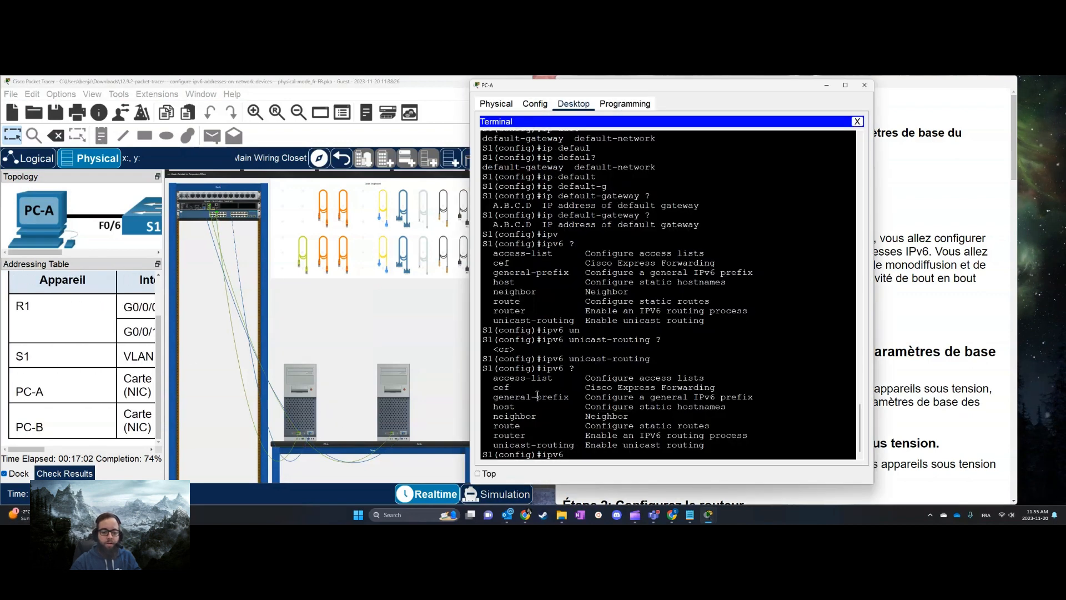
key("Up")
key("Up")
key("Up")
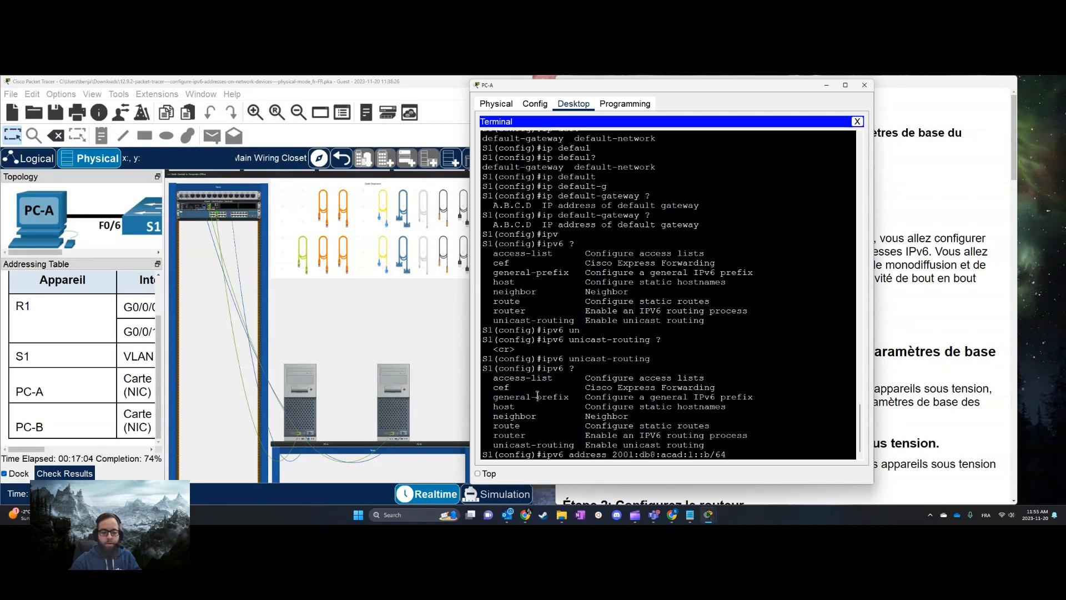
key("Up")
key("Return")
type("ipv")
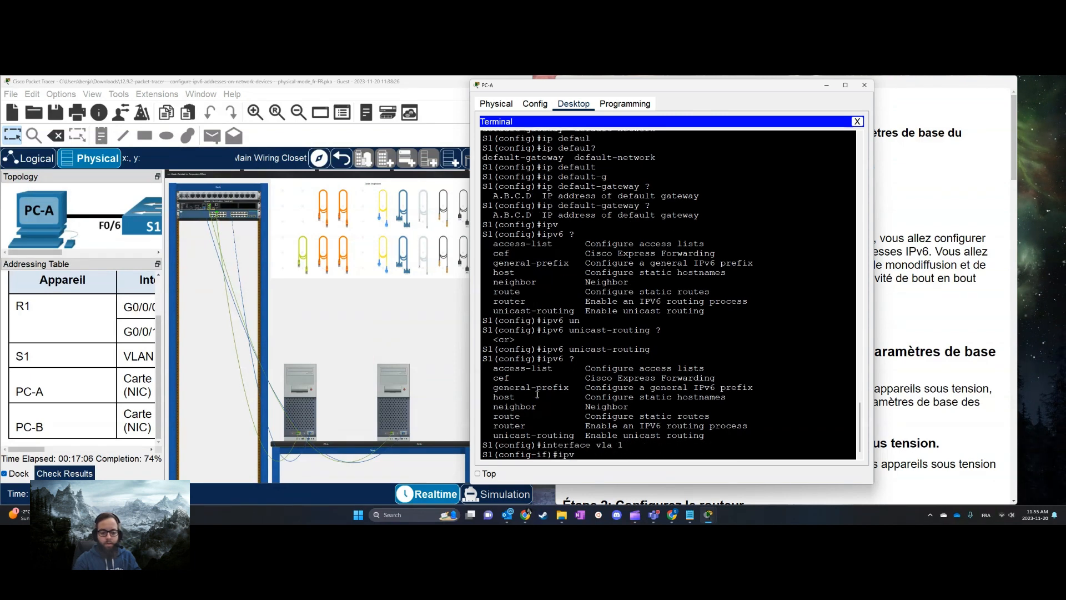
type("6 ?")
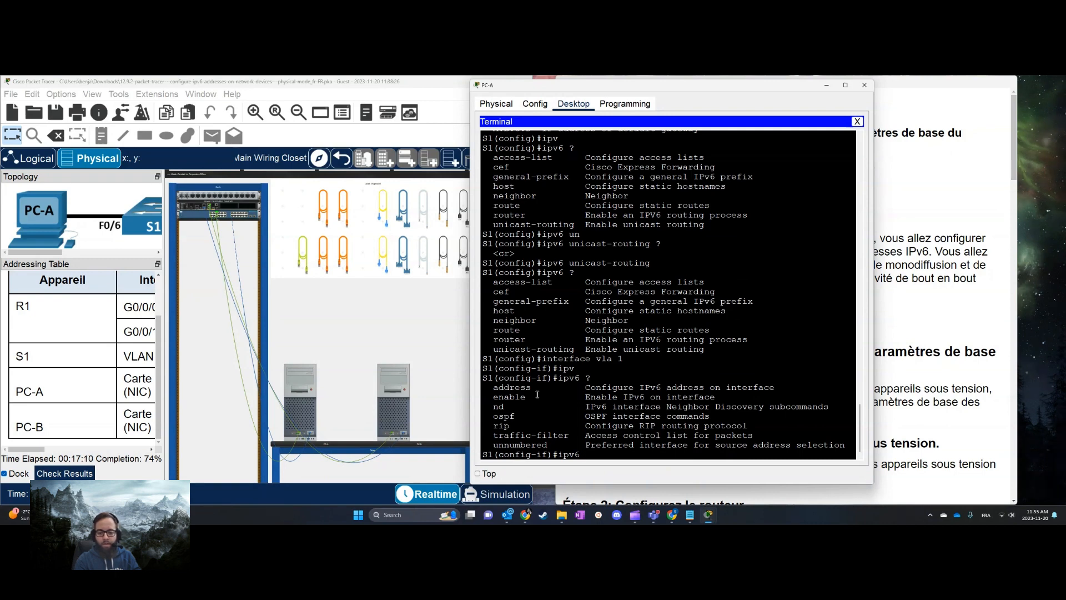
Step: Examine the arguments of ipv6 enable on S1's VLAN 1, cut the command back, and list the ipv6 options again
type("en")
key("Tab")
type("?")
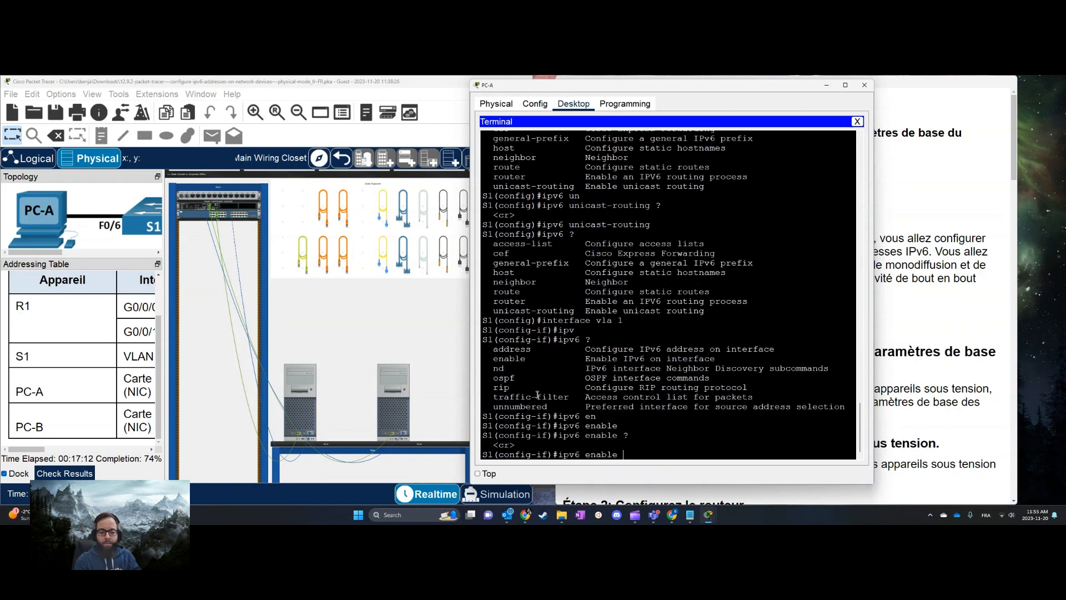
key("BackSpace")
key("BackSpace")
key("BackSpace")
key("BackSpace")
key("BackSpace")
key("BackSpace")
key("BackSpace")
key("BackSpace")
type("?6 ?")
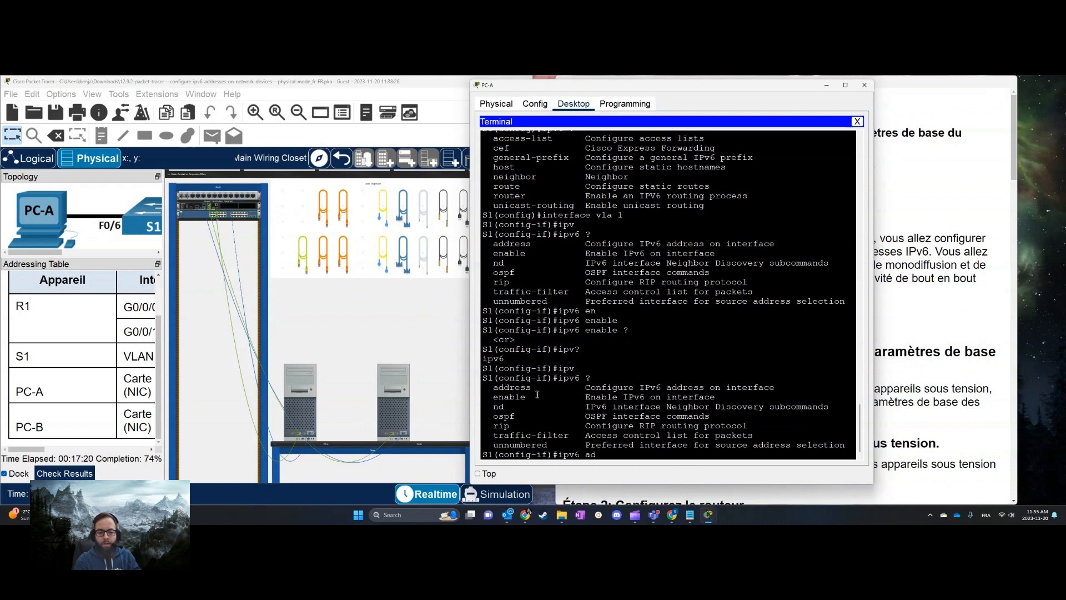
Step: Examine the arguments of ipv6 address on S1's VLAN 1 interface and clear the unfinished command
type("d")
key("Tab")
type("?")
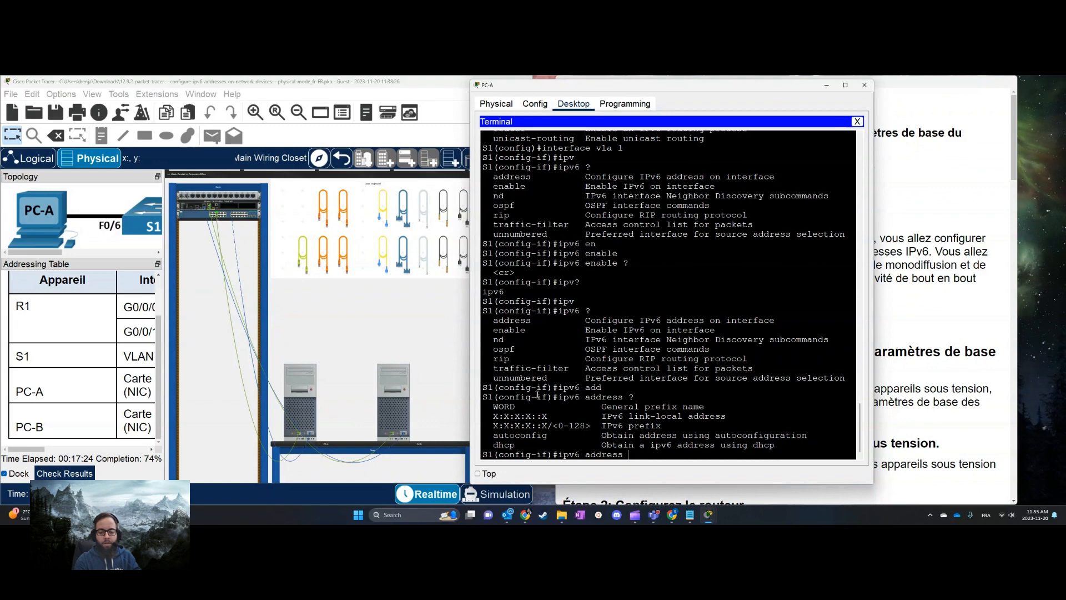
key("BackSpace")
key("BackSpace")
key("BackSpace")
key("BackSpace")
key("BackSpace")
key("BackSpace")
key("BackSpace")
key("BackSpace")
key("BackSpace")
key("BackSpace")
key("BackSpace")
key("BackSpace")
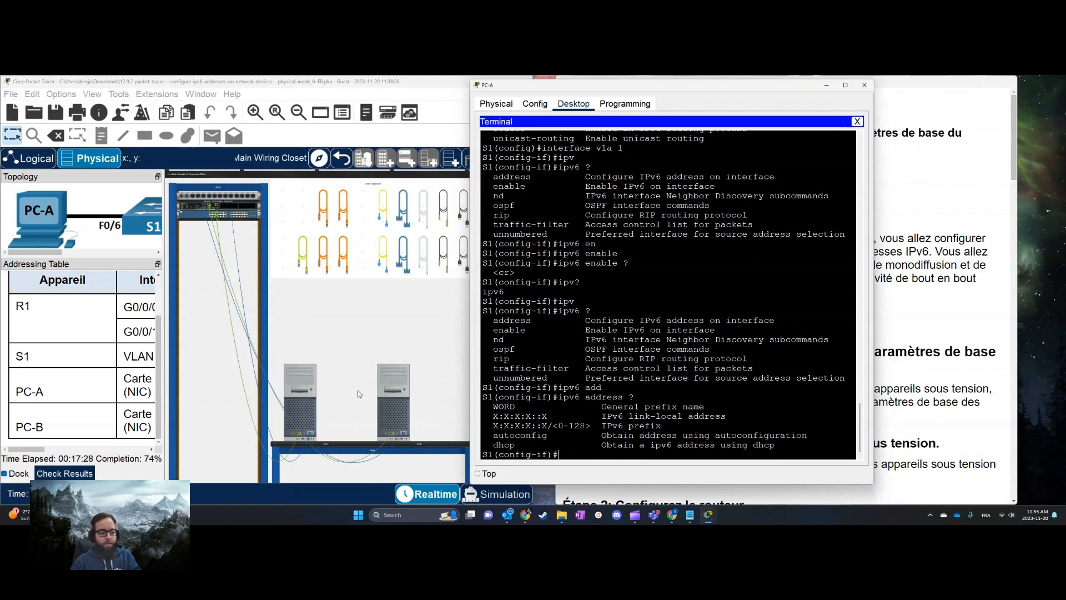
Step: Read the task instructions from Part 1 through Part 2, Step 2, on R1's IPv6 addressing and routing
left_click(401, 347)
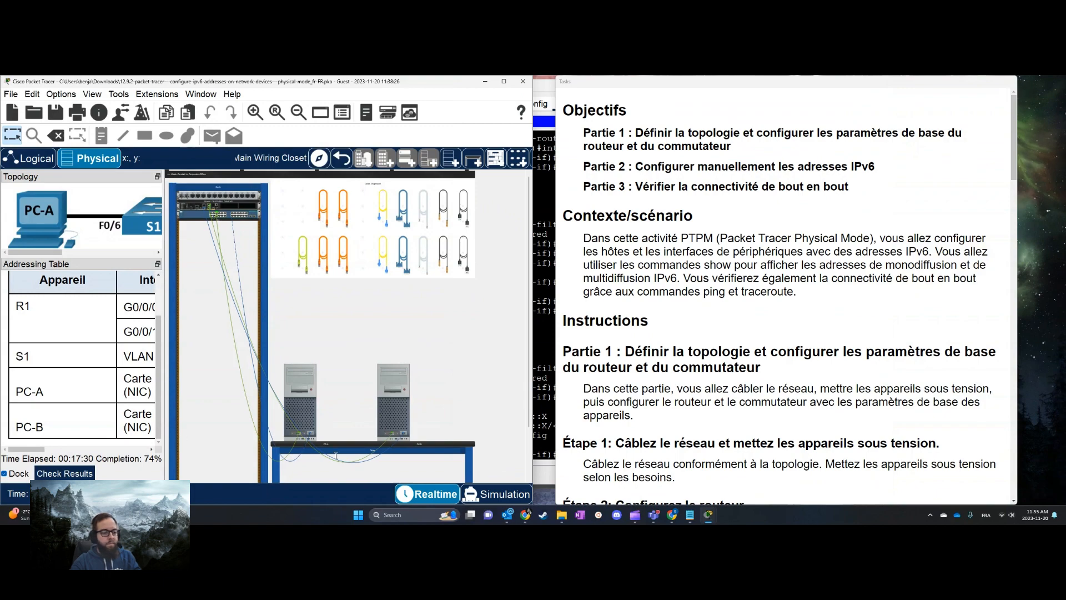
left_click(699, 407)
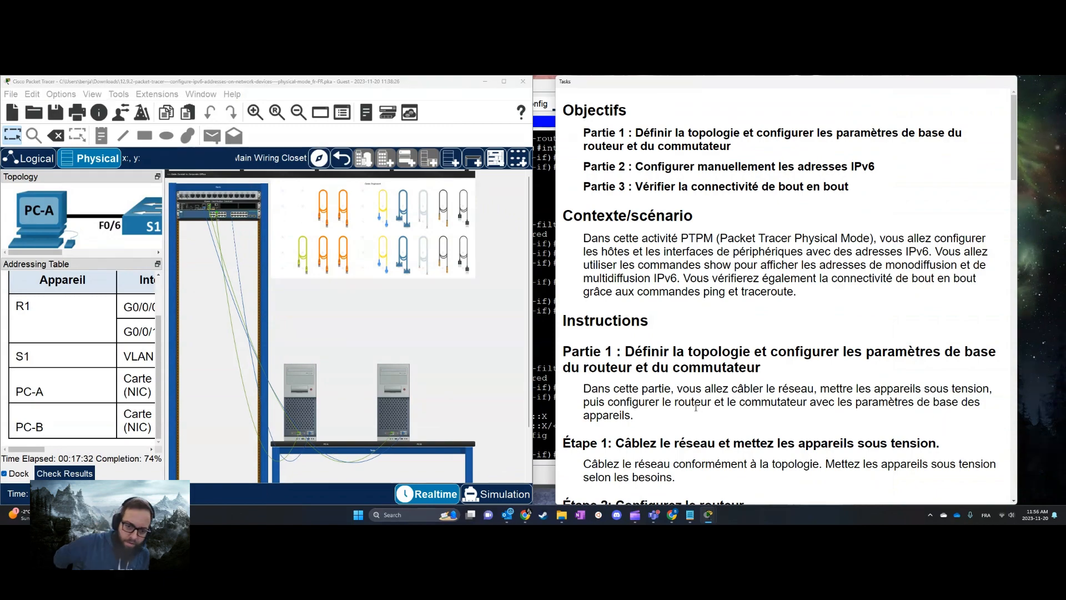
scroll(696, 407, "down", 6)
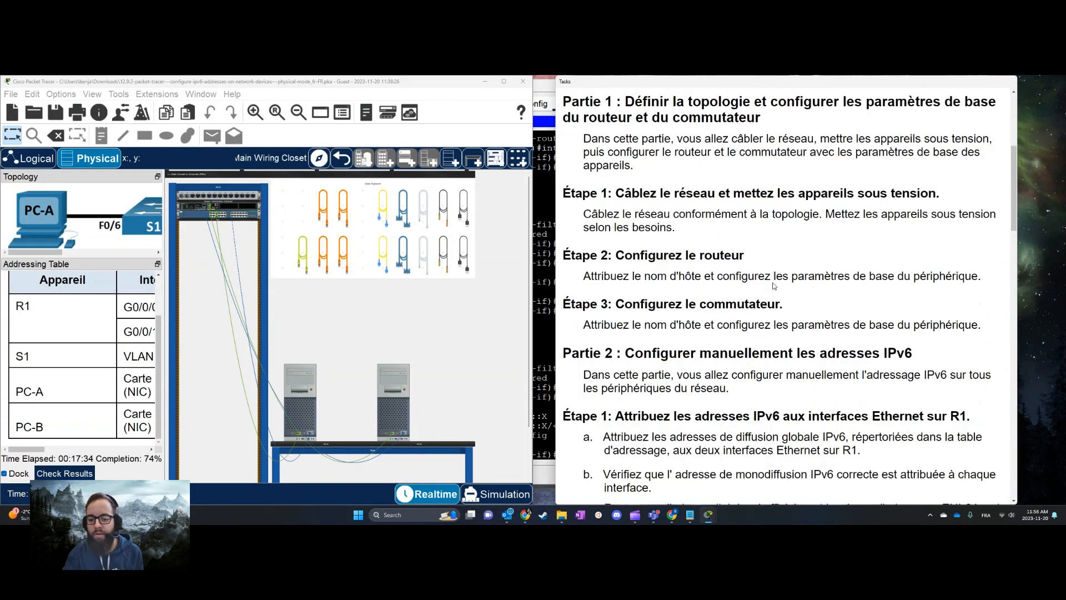
scroll(712, 360, "down", 1)
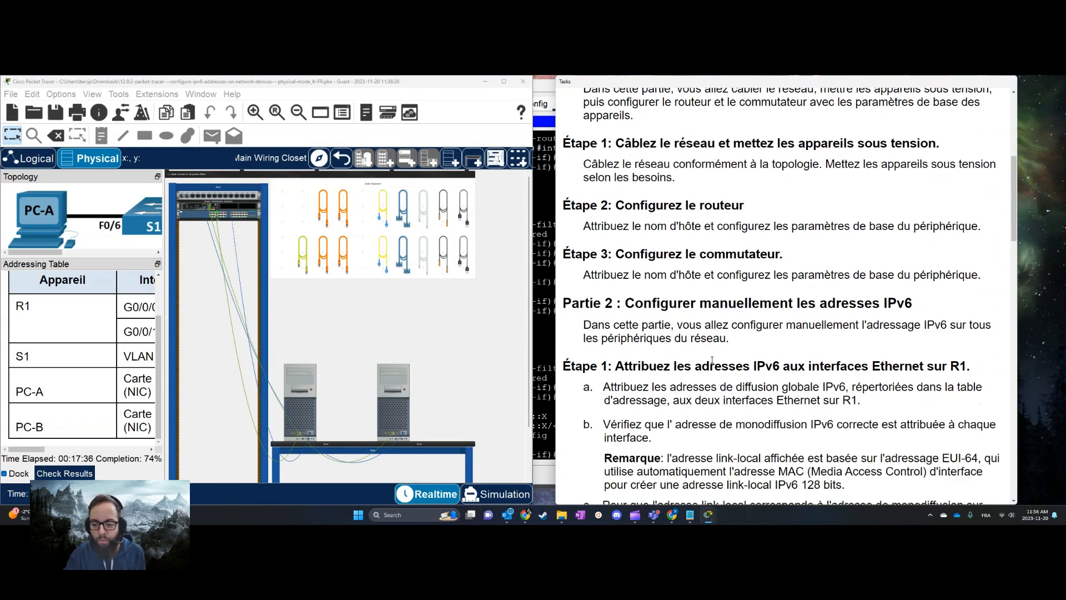
scroll(720, 322, "down", 2)
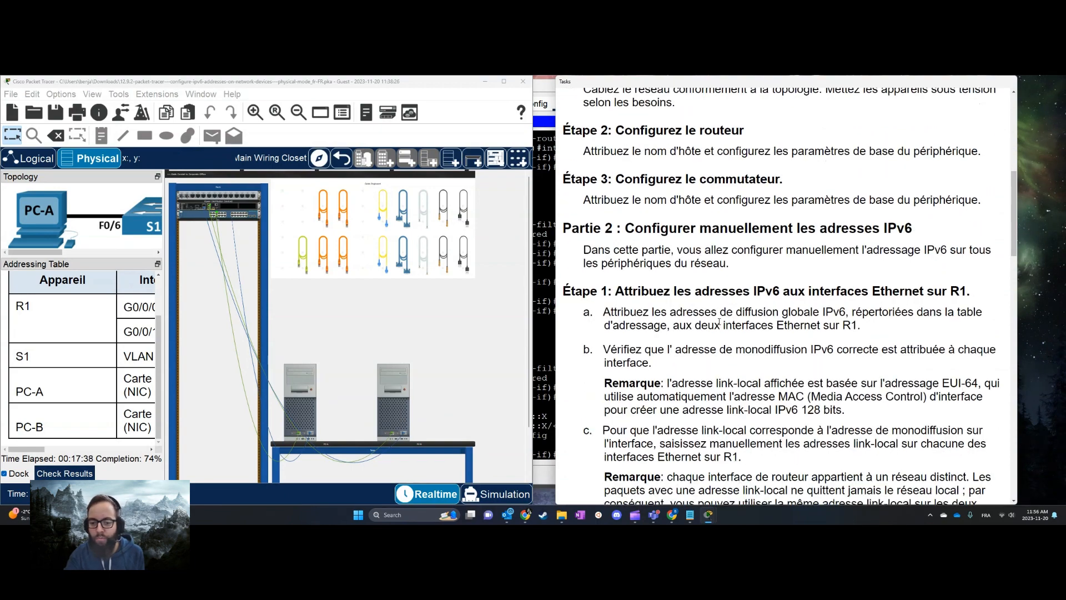
scroll(684, 321, "up", 7)
scroll(718, 296, "down", 9)
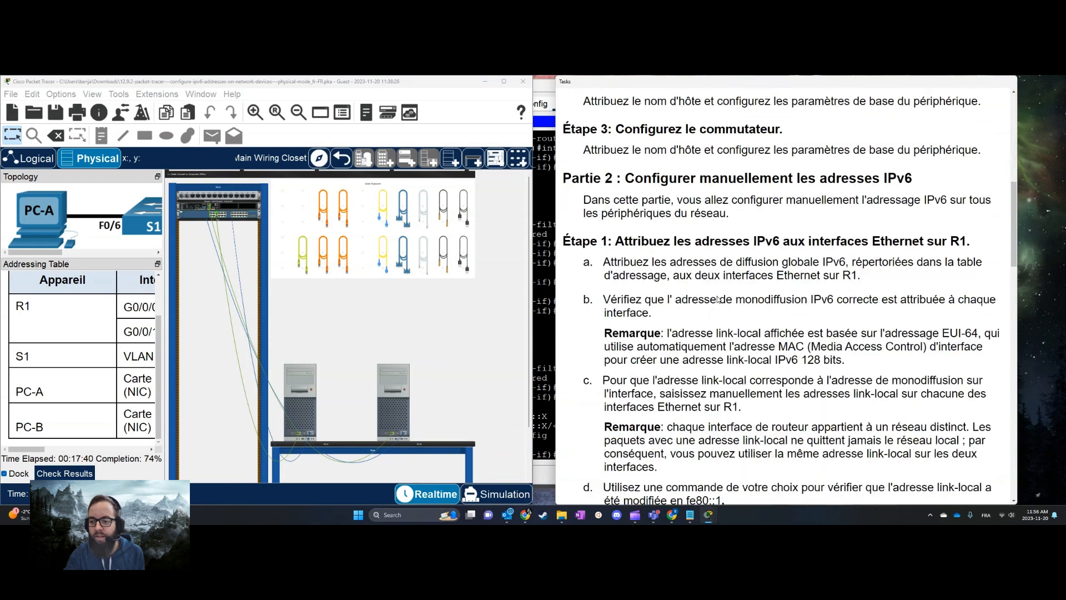
scroll(652, 271, "down", 2)
left_click_drag(672, 259, 776, 347)
scroll(777, 345, "down", 4)
scroll(674, 326, "down", 2)
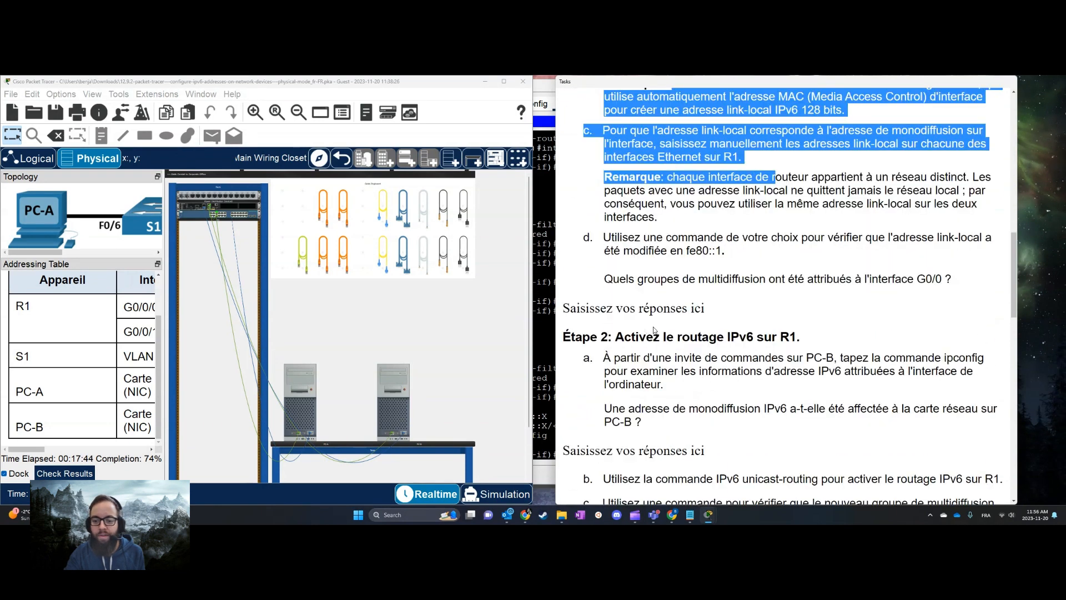
Step: Open a console session to R1 from PC-B's Terminal with the default port settings and reposition its window
left_click(408, 418)
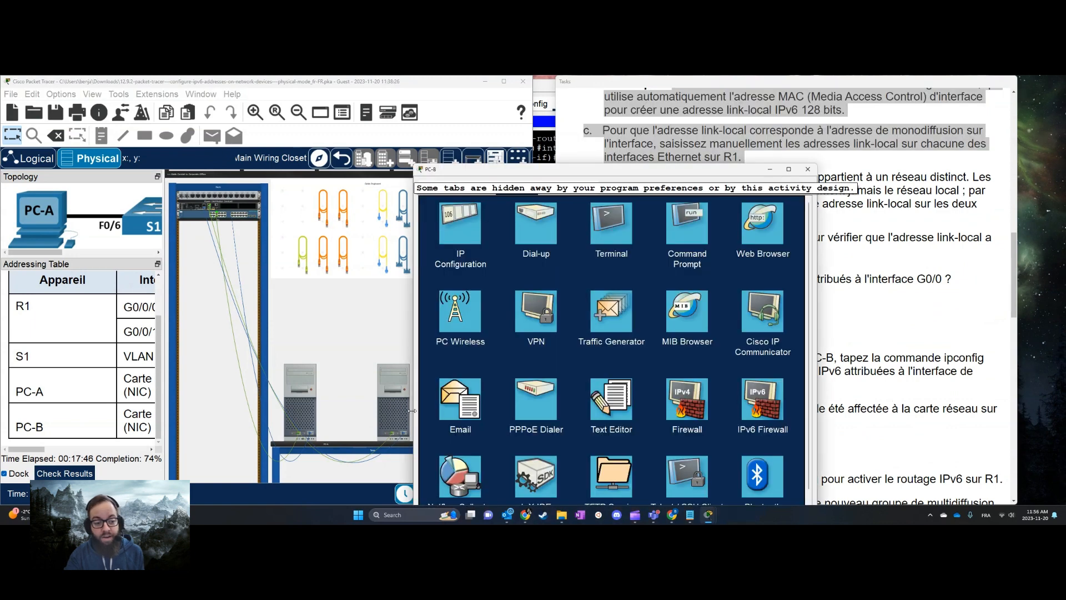
left_click(618, 235)
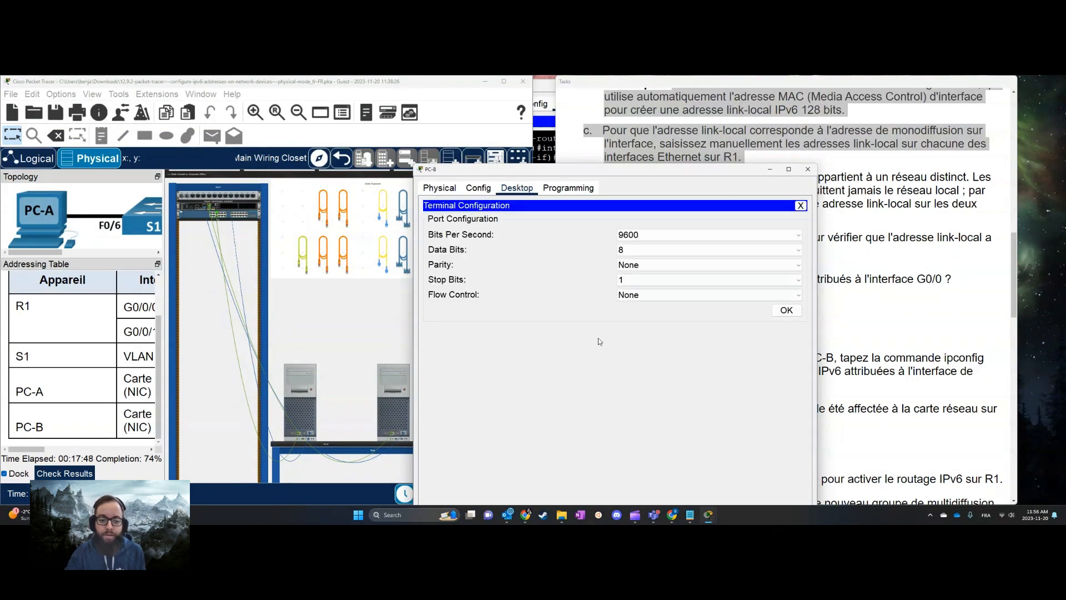
left_click(785, 311)
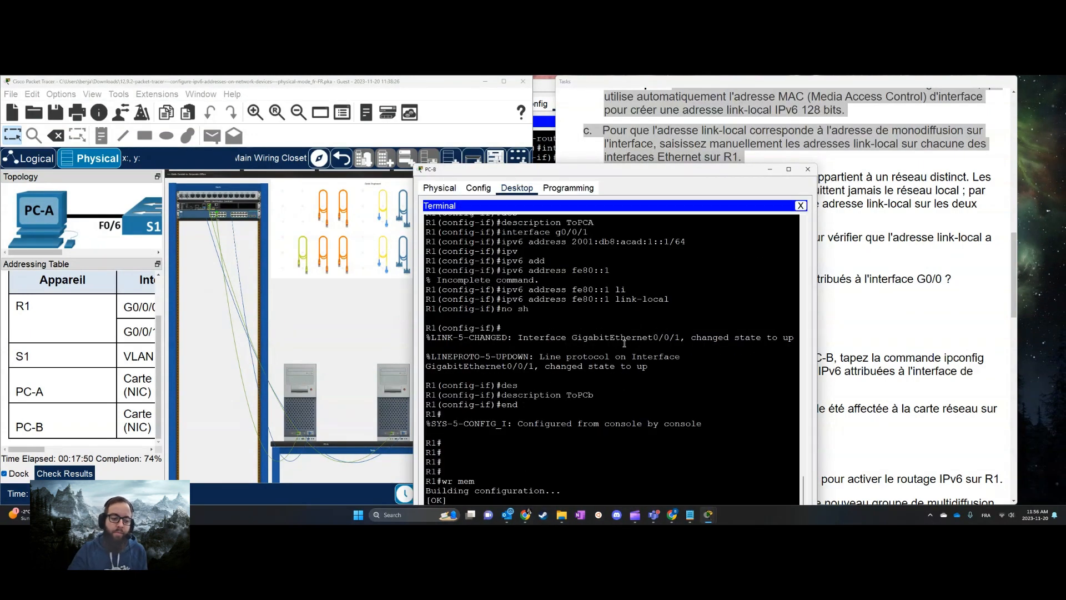
left_click_drag(639, 169, 505, 115)
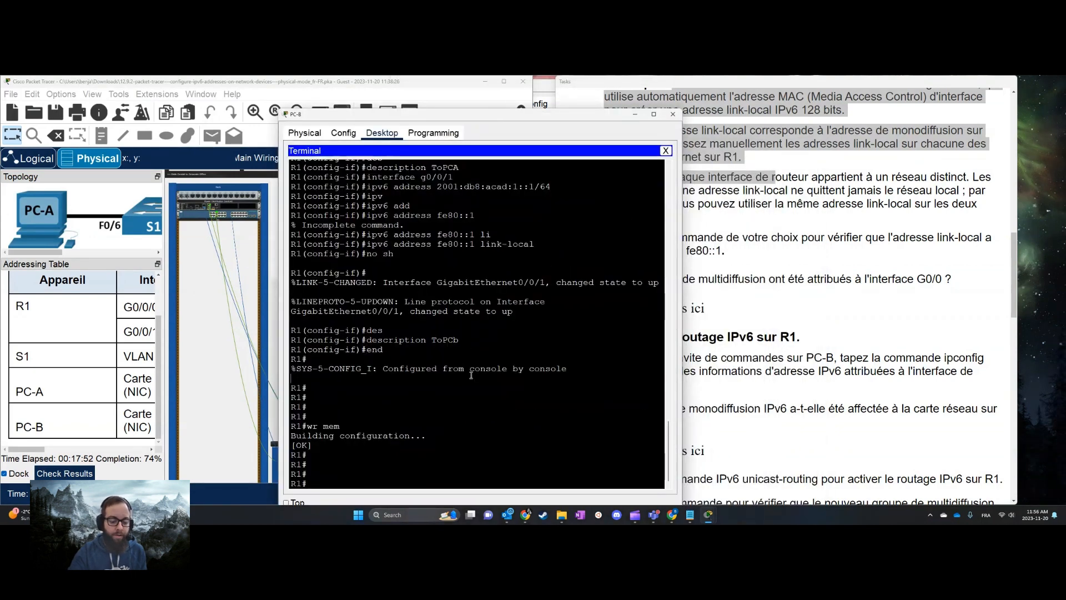
Step: Enter global configuration on R1, list the ipv6 options, and enable IPv6 unicast routing with ipv6 unicast-routing
type("conft")
key("BackSpace")
type("t")
key("Return")
type("ipv")
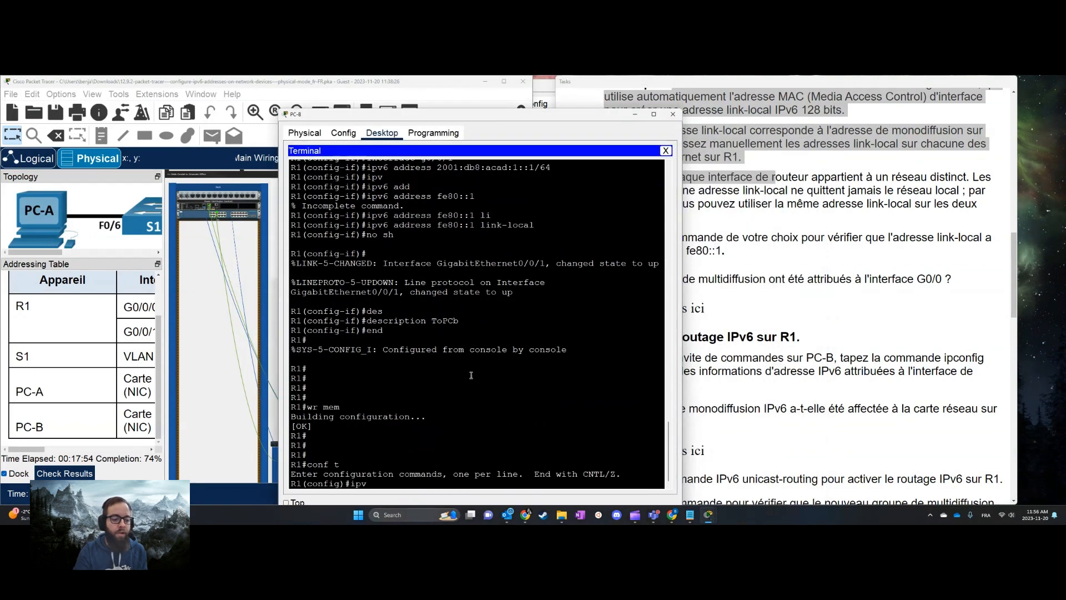
key("Tab")
type("?uni")
key("Tab")
key("Return")
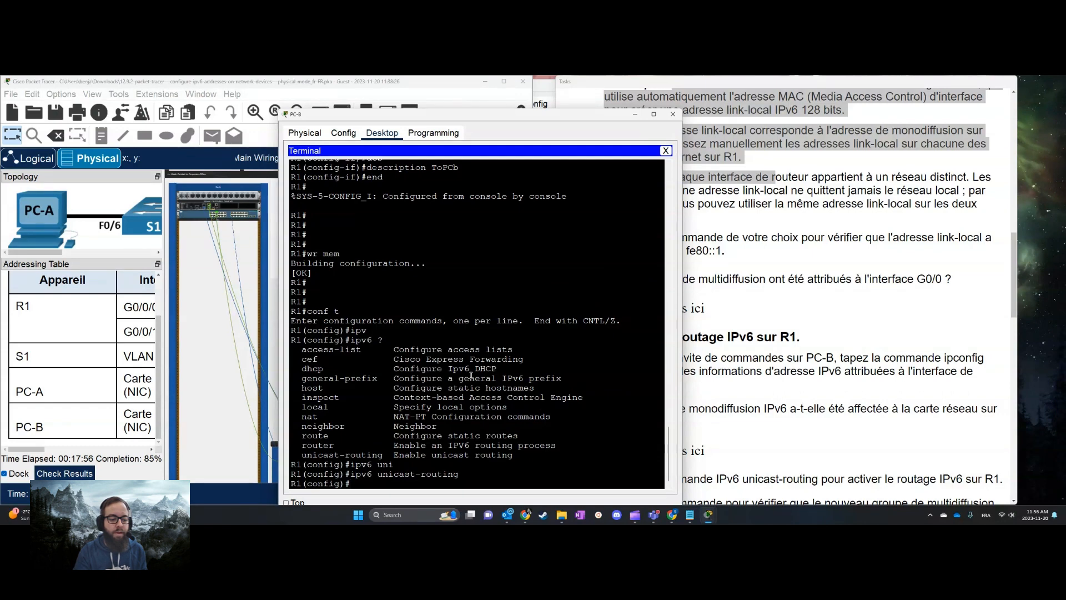
Step: Read Part 2, Steps 2 and 3, in the instructions, highlighting the task of assigning S1's IPv6 and link-local addresses
left_click(826, 320)
scroll(712, 348, "down", 2)
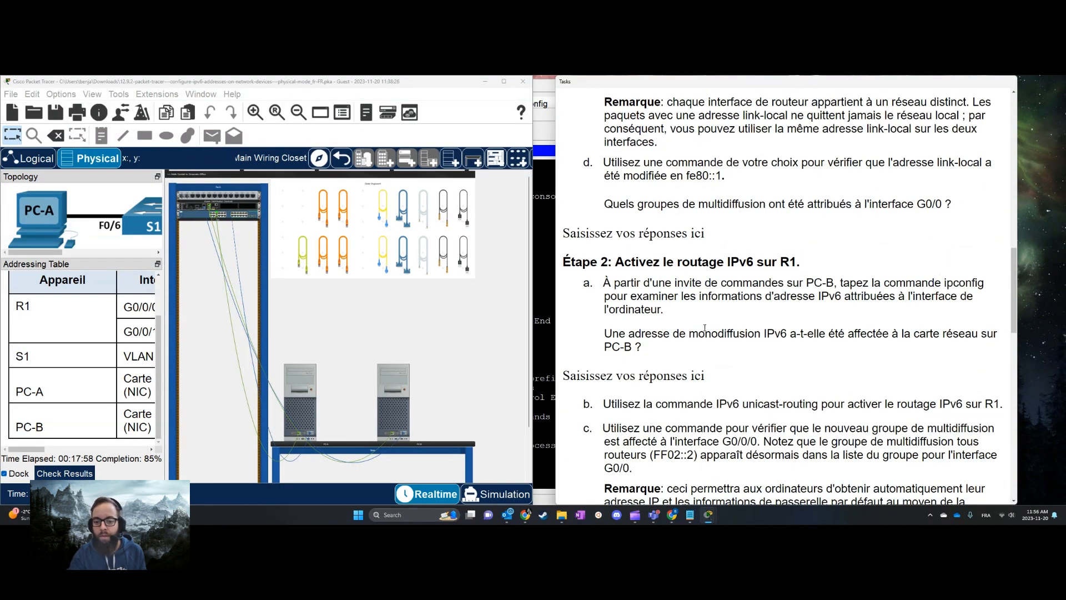
scroll(695, 352, "down", 2)
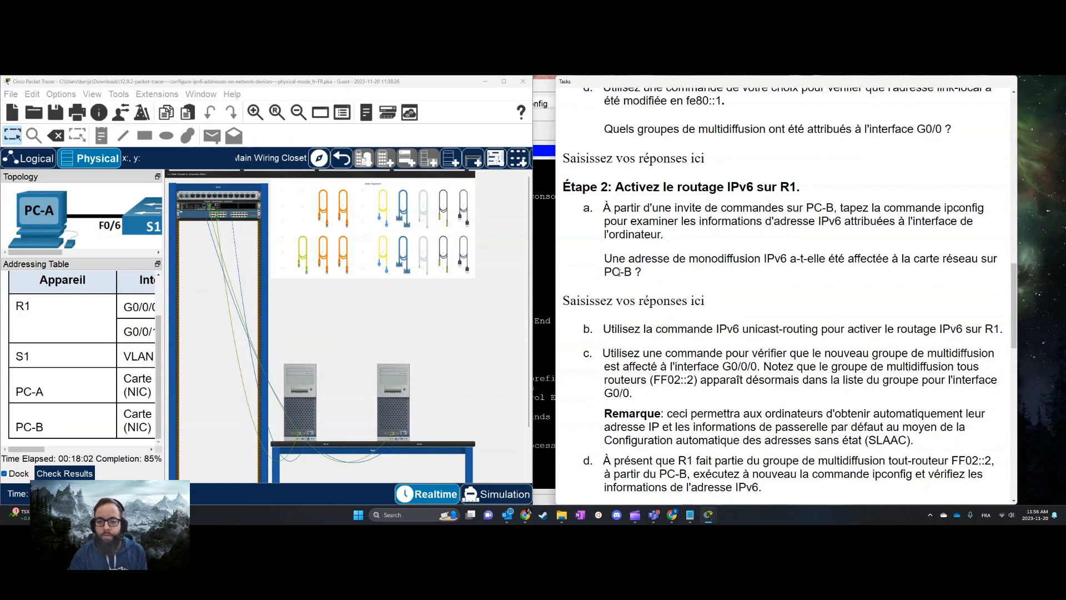
scroll(653, 323, "down", 5)
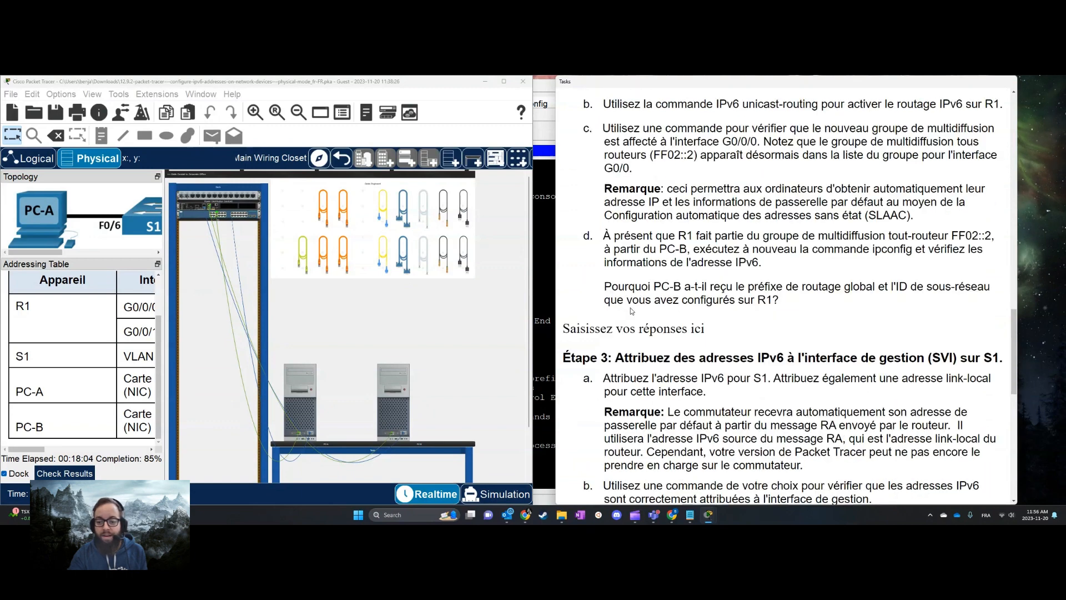
scroll(722, 331, "down", 2)
left_click_drag(618, 303, 779, 317)
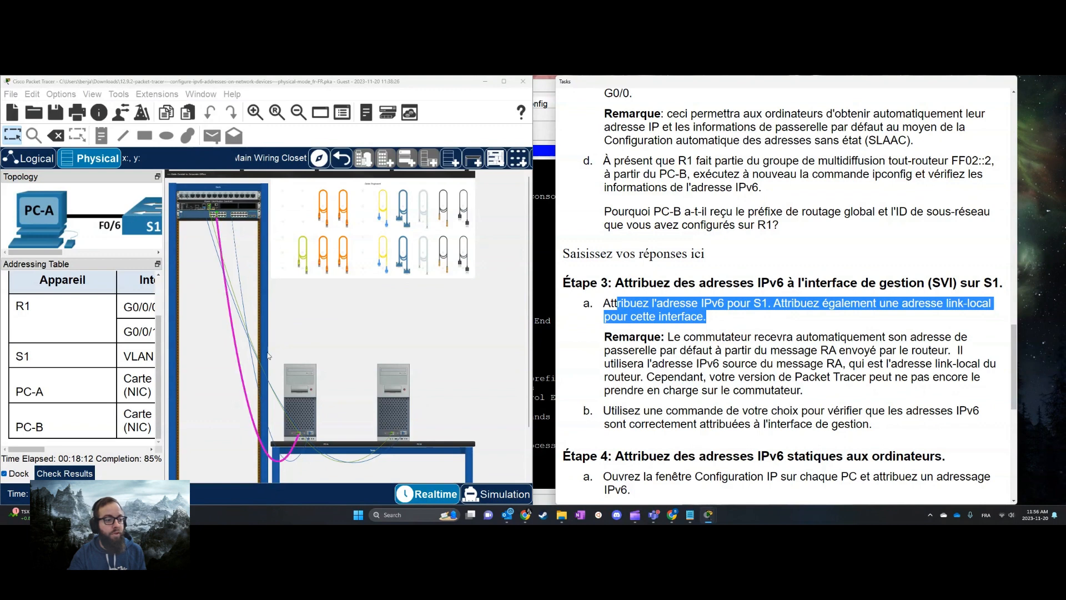
Step: Return to S1's console, exit to global configuration mode, and list the available ipv6 options
left_click(315, 406)
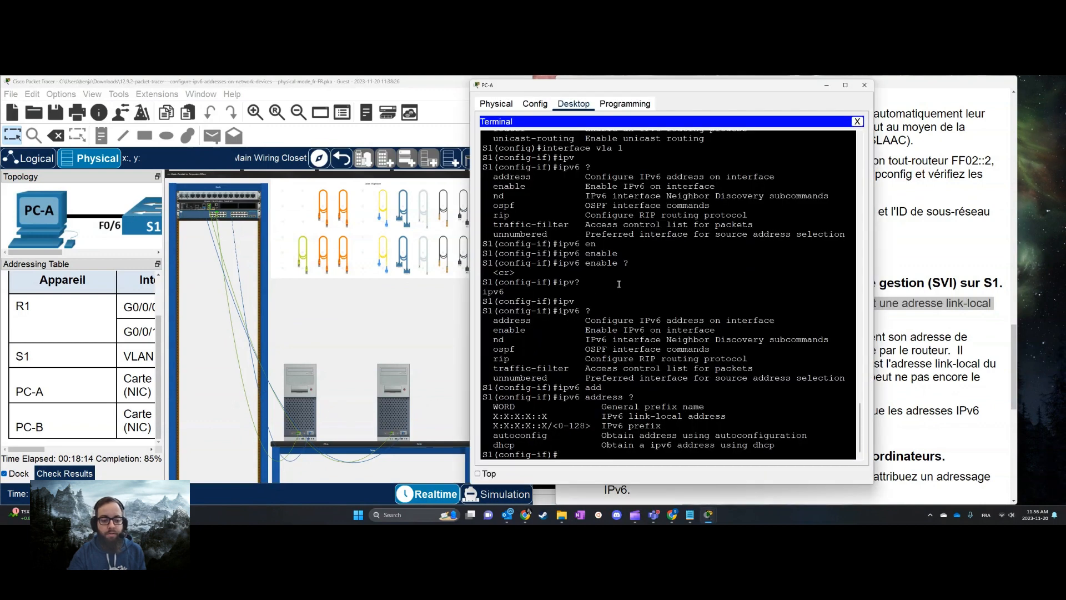
key("Return")
key("Return")
type("exit")
key("Return")
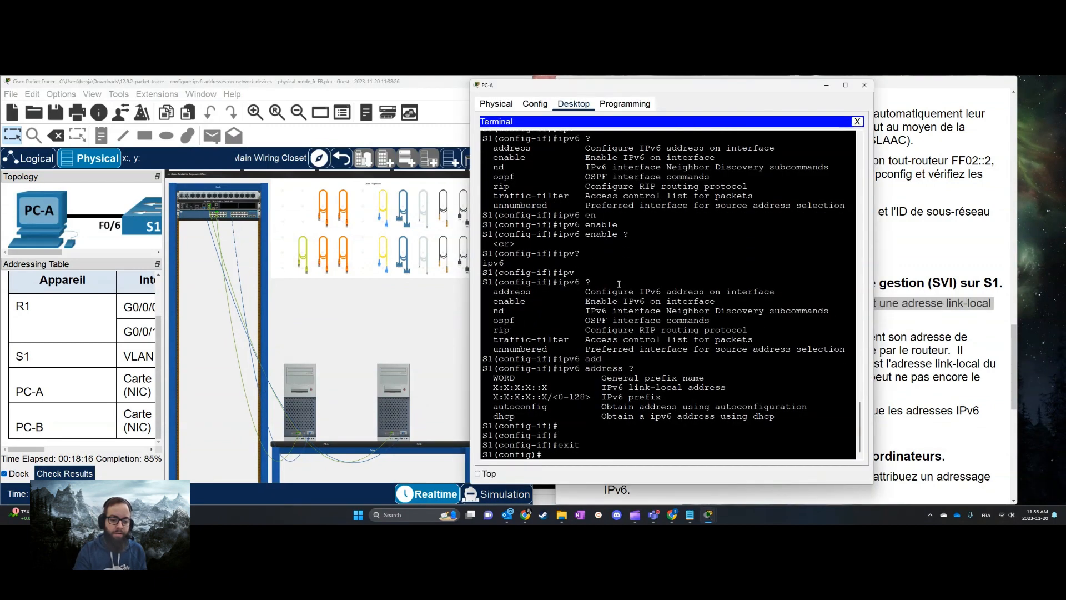
type("ipcv")
key("Tab")
type("?")
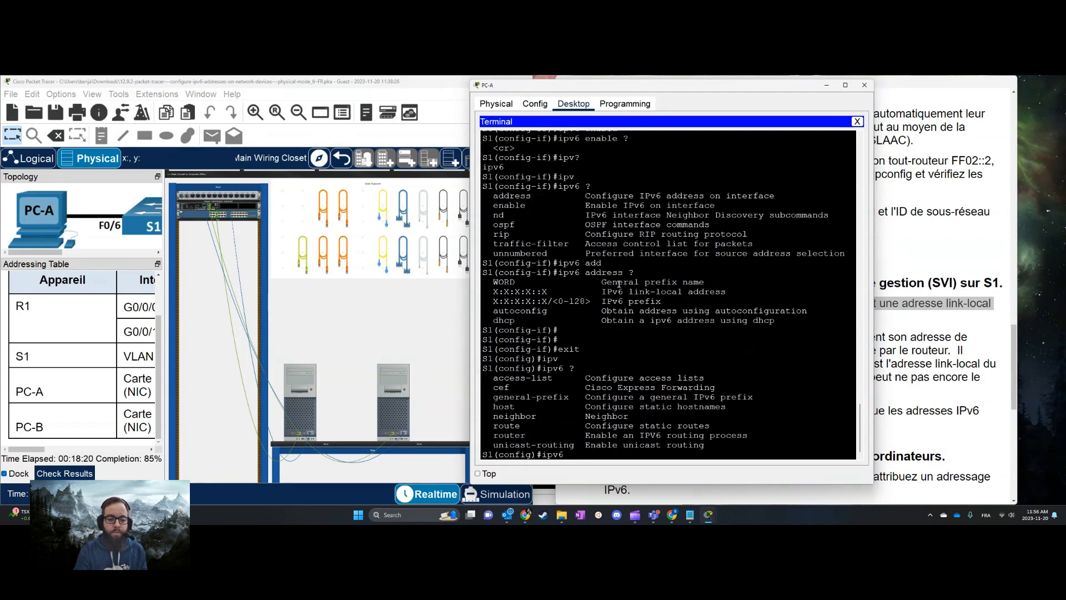
Step: Enter S1's VLAN 1 interface configuration and assign it the link-local address fe80::2 with ipv6 address fe80::2 link-local
key("BackSpace")
key("BackSpace")
type("nt vl 1")
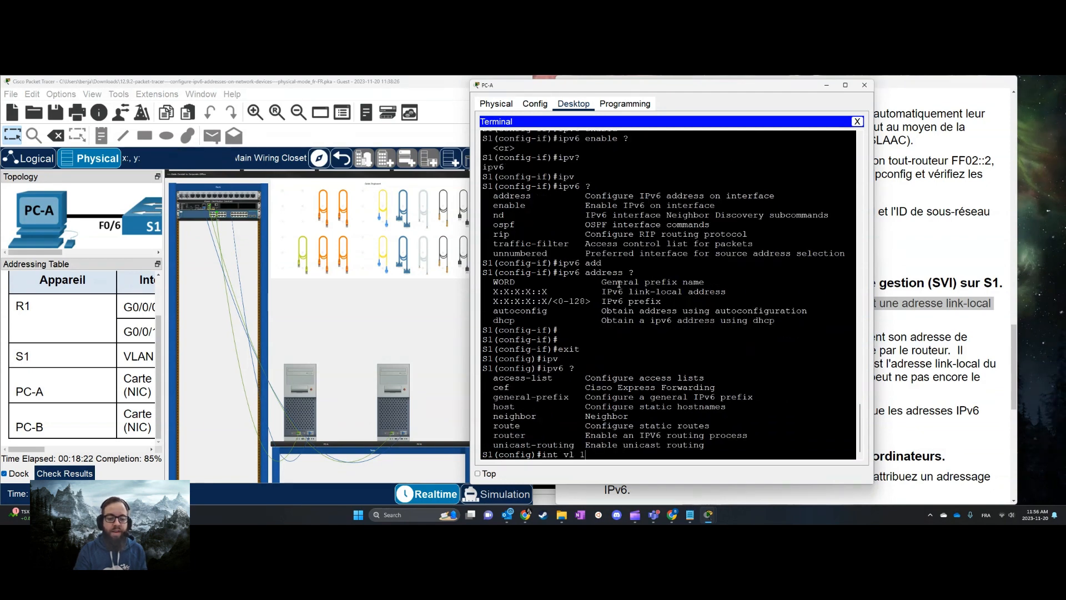
key("Return")
type("ipv")
key("Tab")
type("add")
key("Tab")
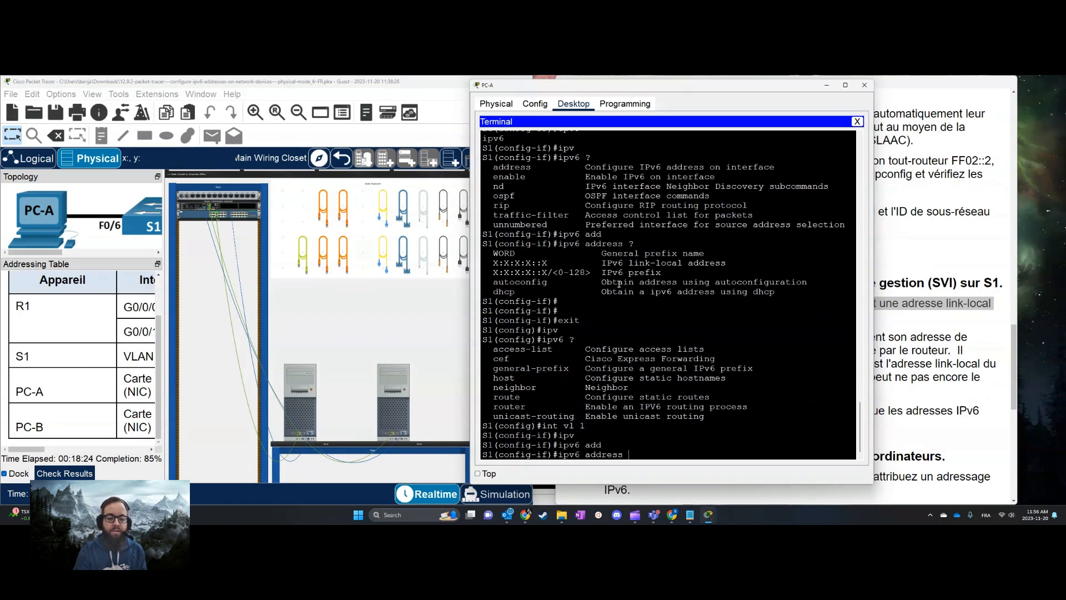
type("fe80::")
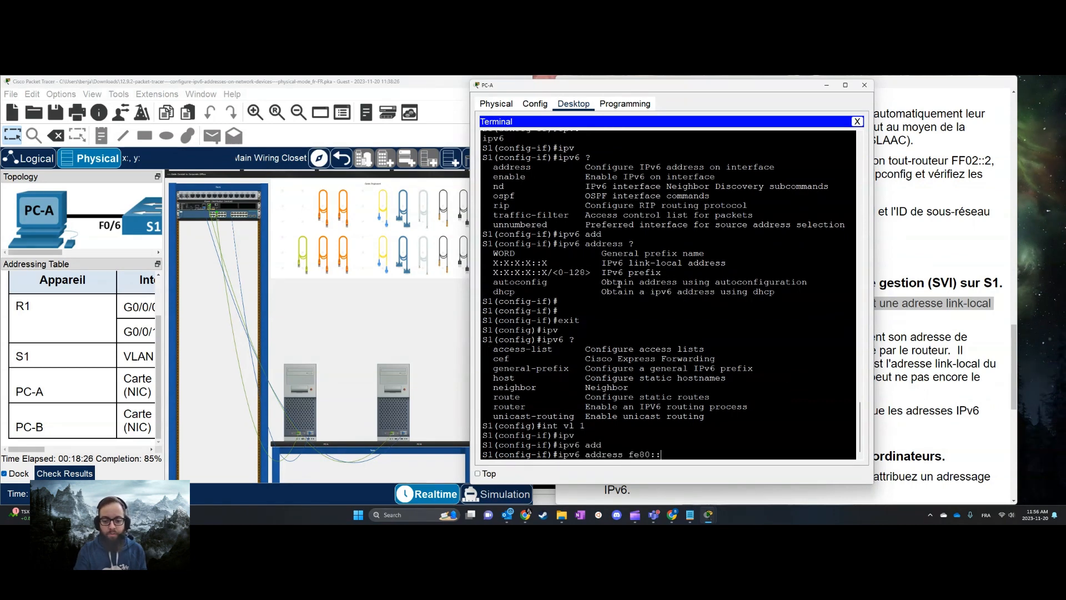
type("2 ?li")
key("Tab")
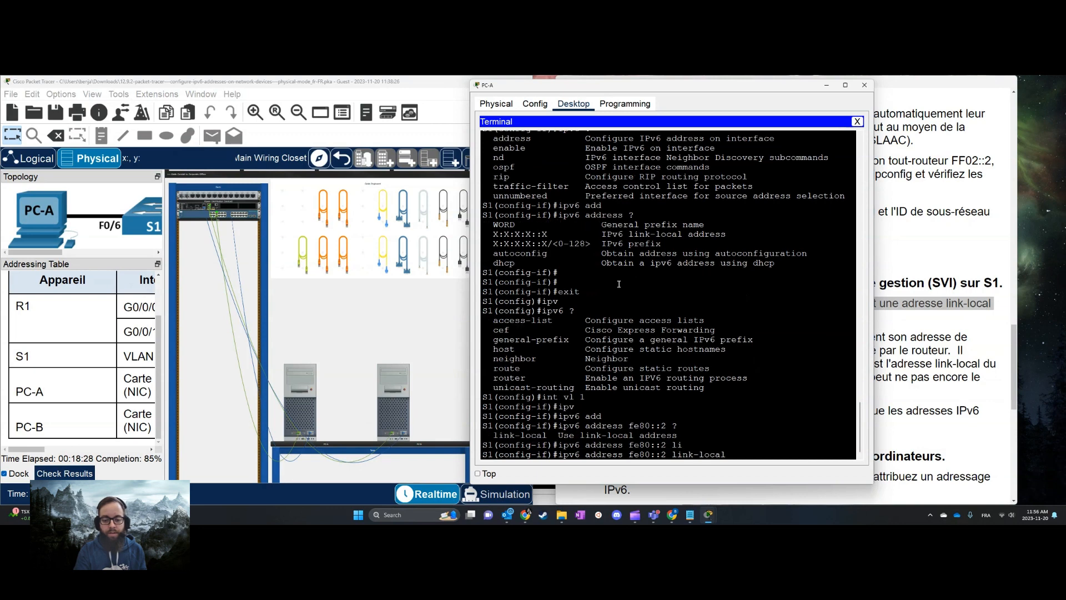
key("Return")
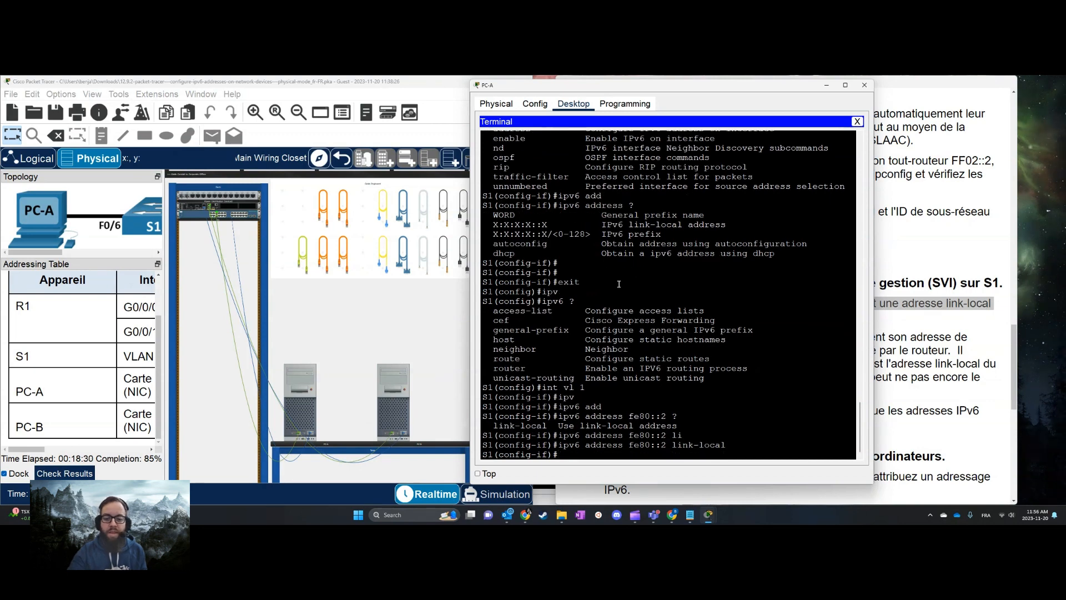
Step: Read the Step 3 remark on the switch's default gateway in the instructions, highlighting it, and continue to Step 4
mouse_move(31, 449)
left_mouse_down()
mouse_move(128, 455)
mouse_move(28, 460)
mouse_move(145, 461)
mouse_move(27, 453)
left_mouse_up()
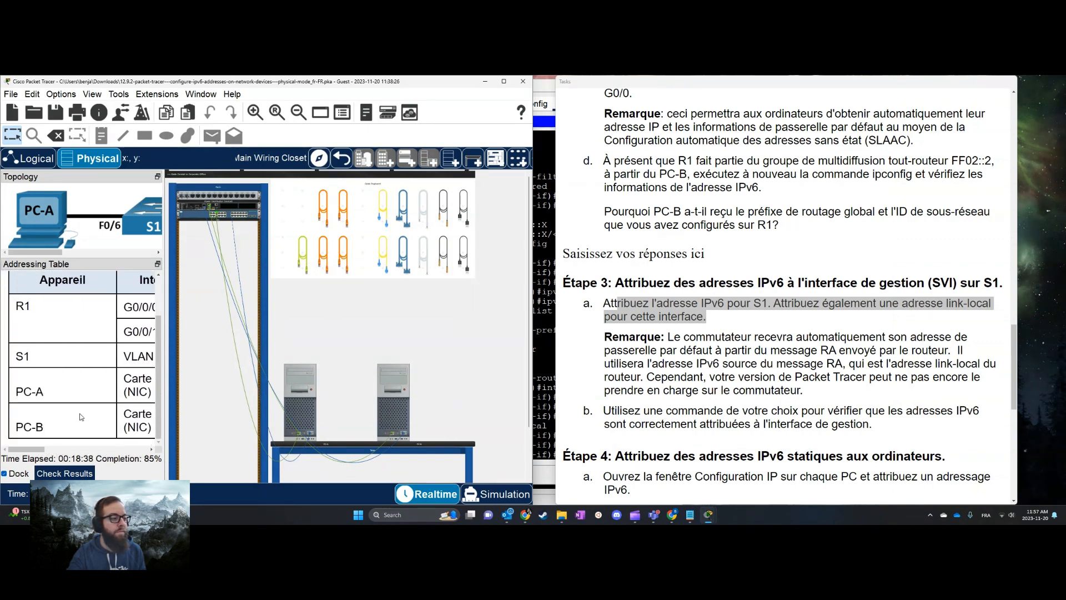
left_click(840, 321)
left_click_drag(841, 321, 844, 411)
left_click_drag(831, 408, 826, 398)
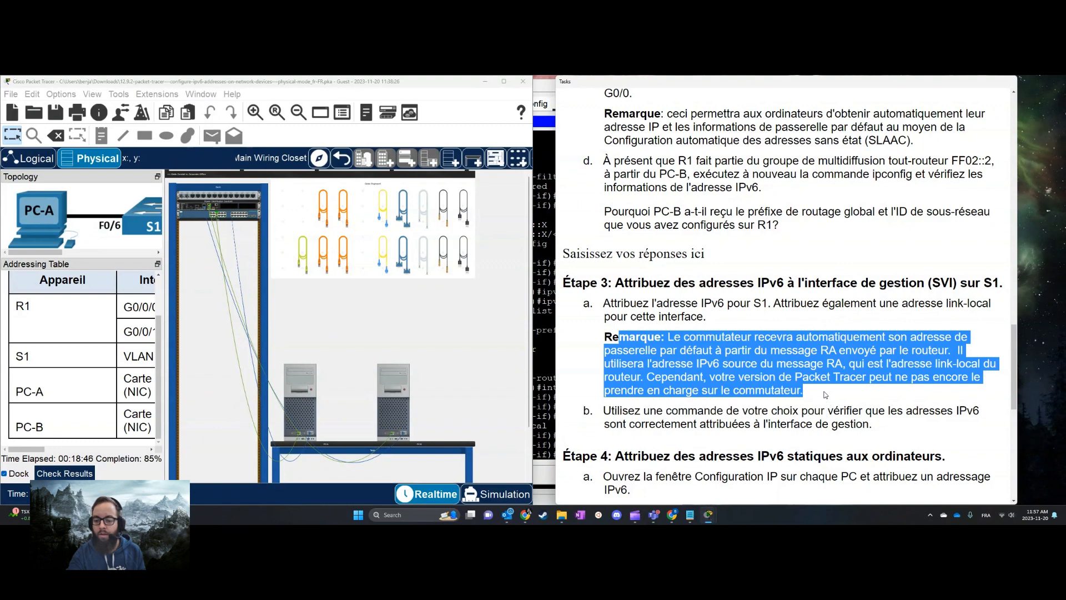
scroll(826, 395, "down", 3)
Step: Check the activity results and examine the assessment items down to S1's VLAN 1 link-local entry
left_click(53, 474)
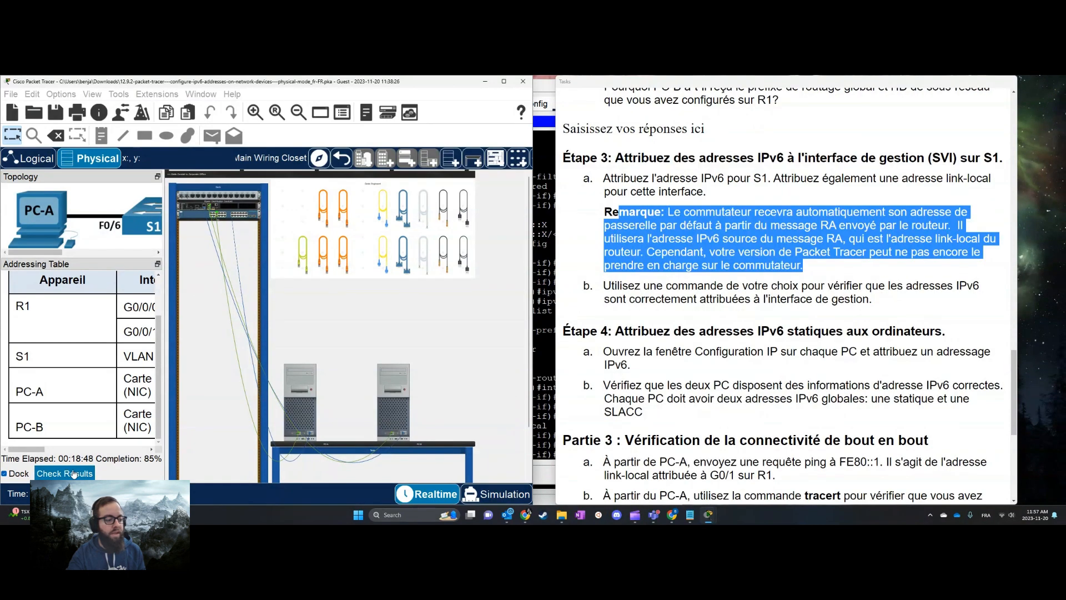
left_click(123, 143)
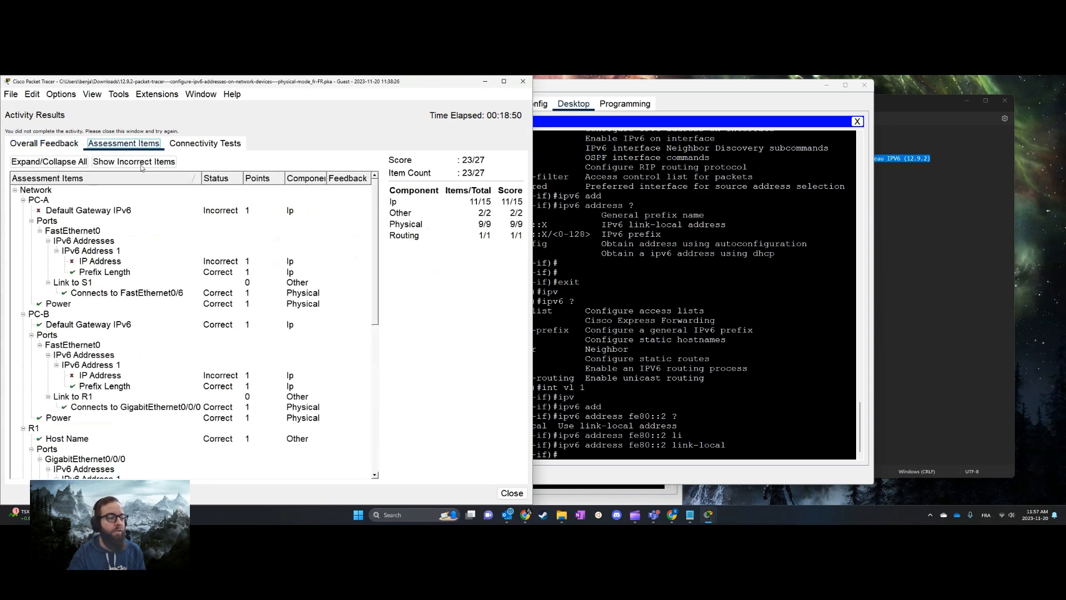
scroll(171, 349, "down", 5)
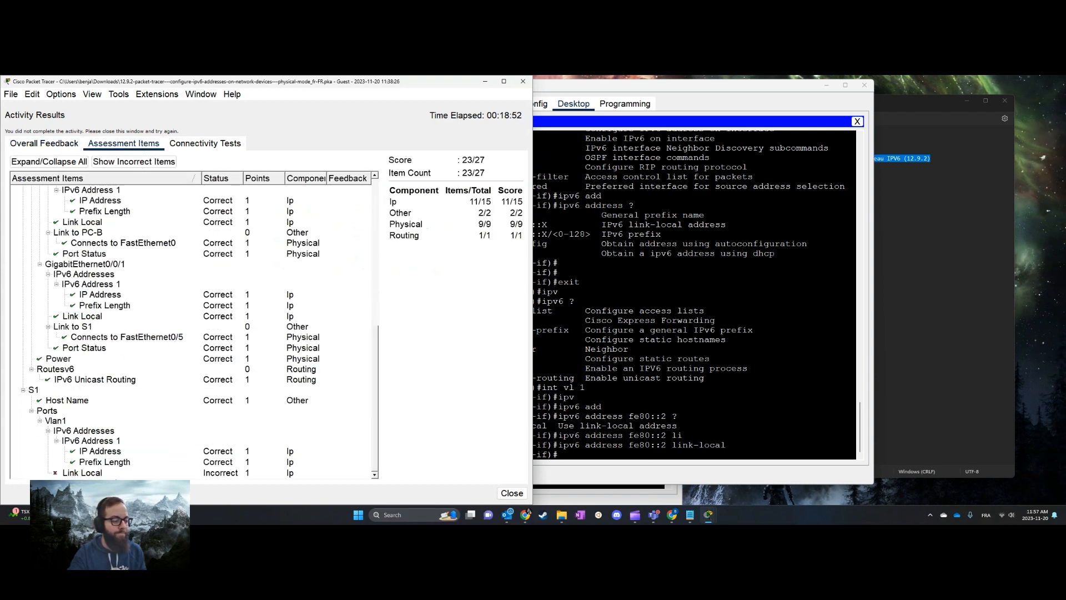
left_click(72, 473)
left_click(689, 311)
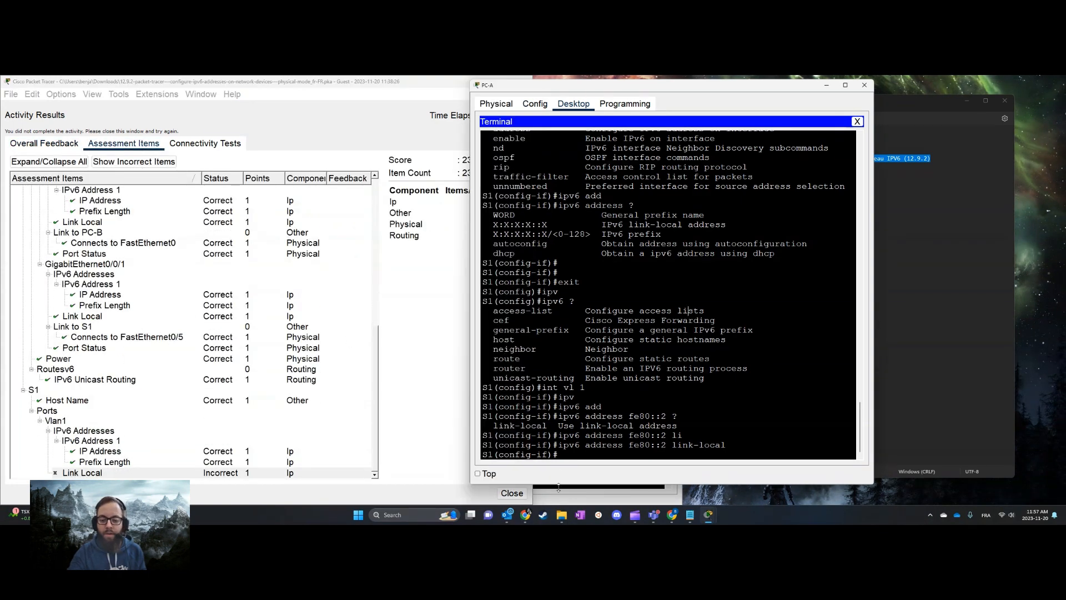
left_click(562, 515)
left_click(593, 490)
left_click(968, 128)
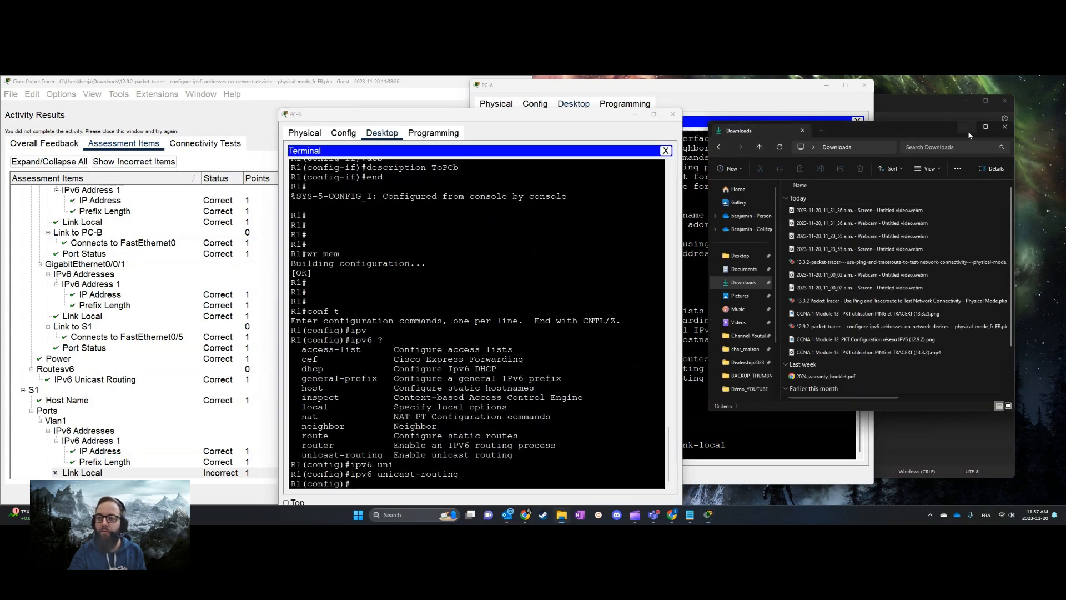
left_click(206, 253)
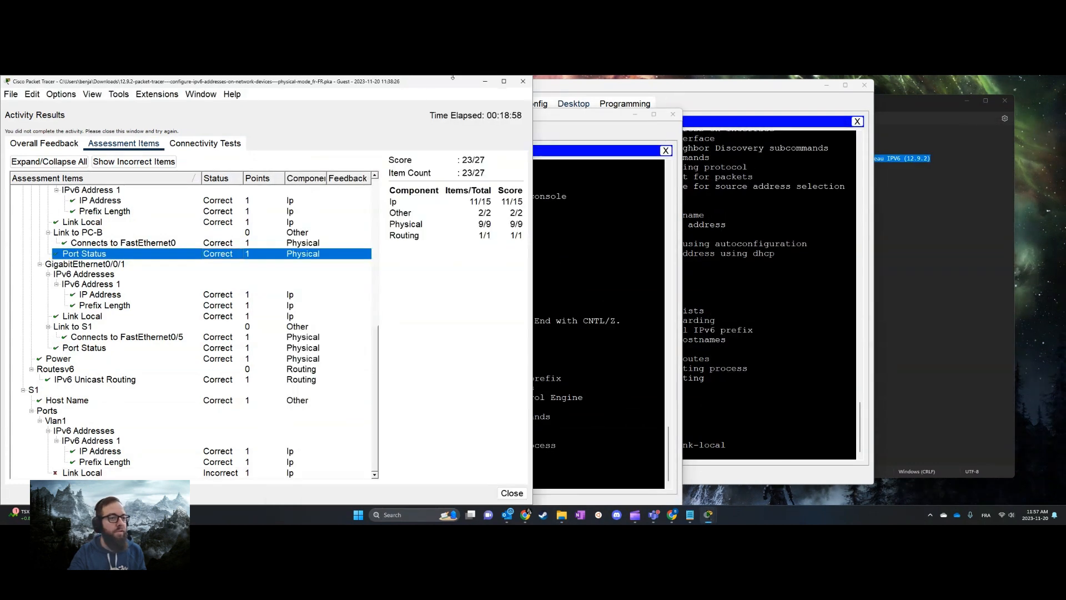
Step: Close the activity results and look up S1's VLAN 1 IPv6 address in the addressing table
left_click(523, 81)
scroll(725, 309, "down", 3)
scroll(725, 309, "down", 3)
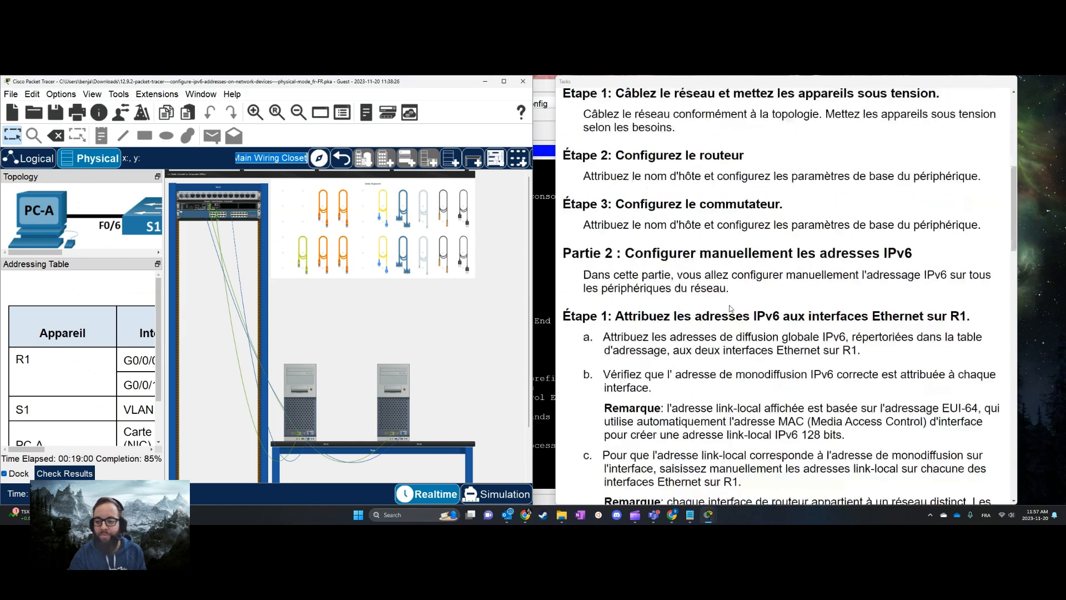
scroll(748, 303, "up", 6)
left_click_drag(36, 252, 78, 256)
scroll(107, 318, "down", 3)
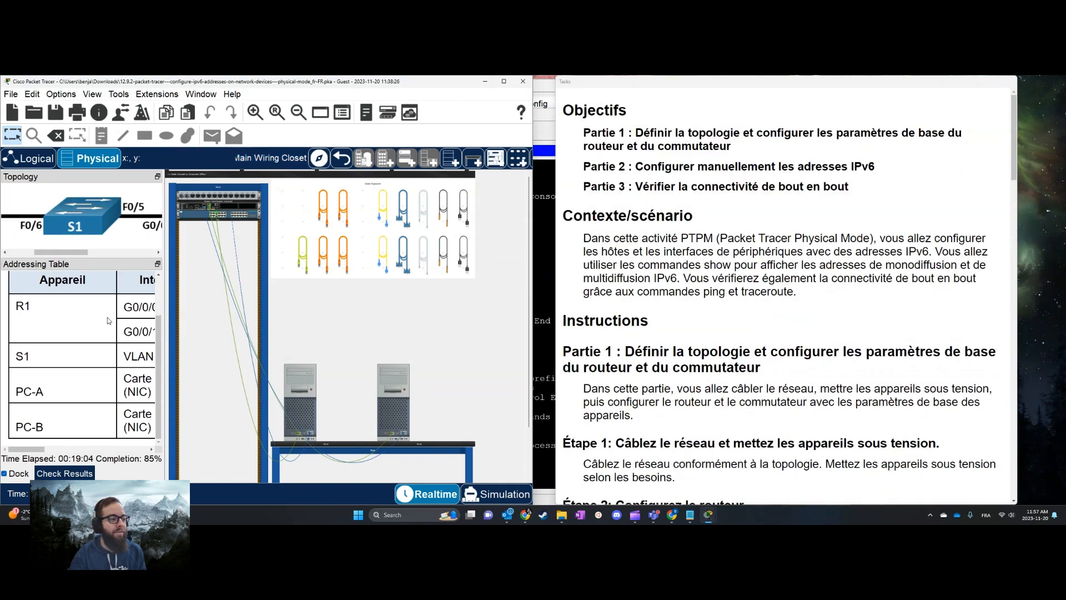
left_click_drag(47, 447, 84, 450)
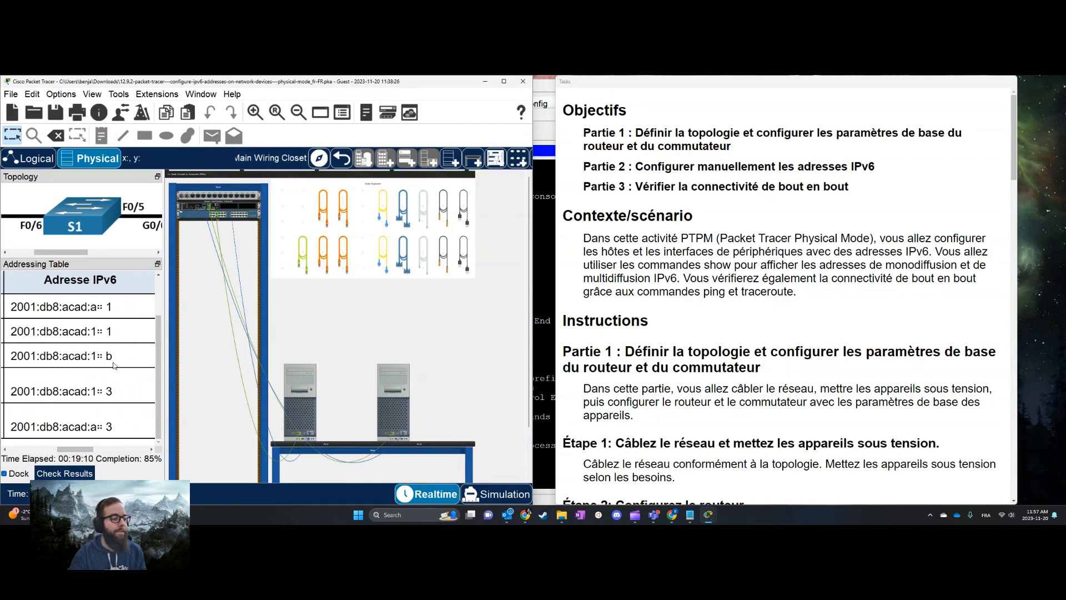
left_click(388, 433)
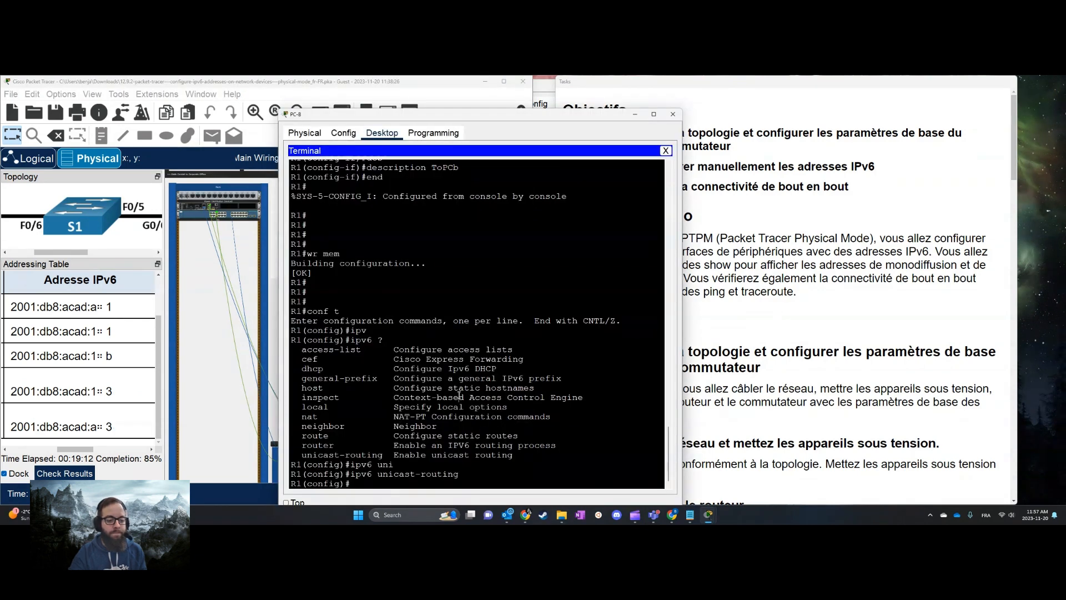
key("Up")
key("Up")
key("Up")
key("Up")
key("Up")
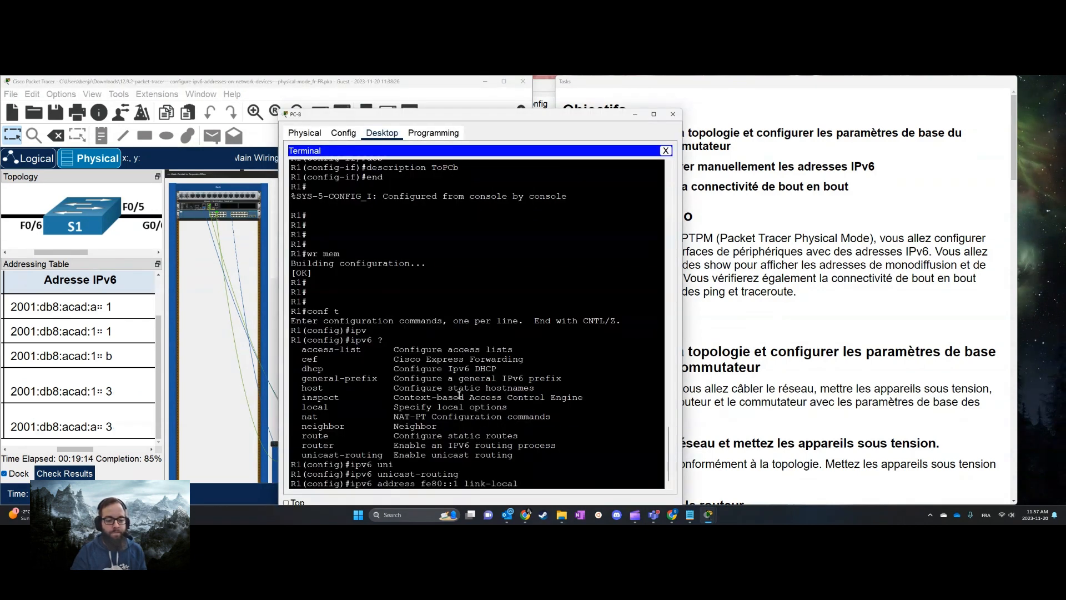
key("Up")
key("Up")
key("Left")
key("Left")
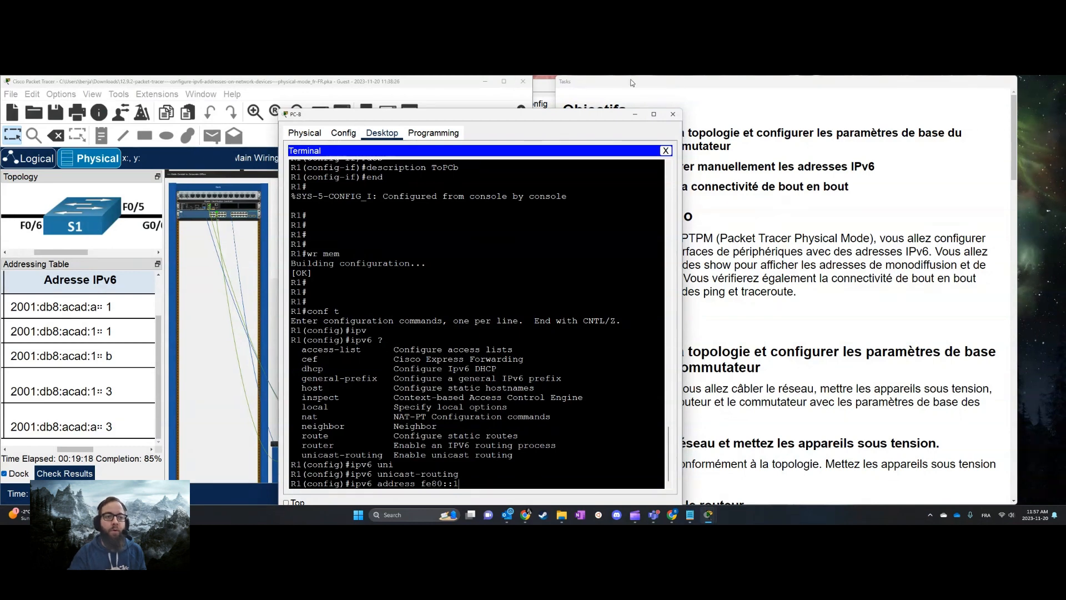
left_click(672, 114)
Step: On S1's console, remove the VLAN 1 link-local address with no ipv6 address fe80::2 link-local
left_click(299, 412)
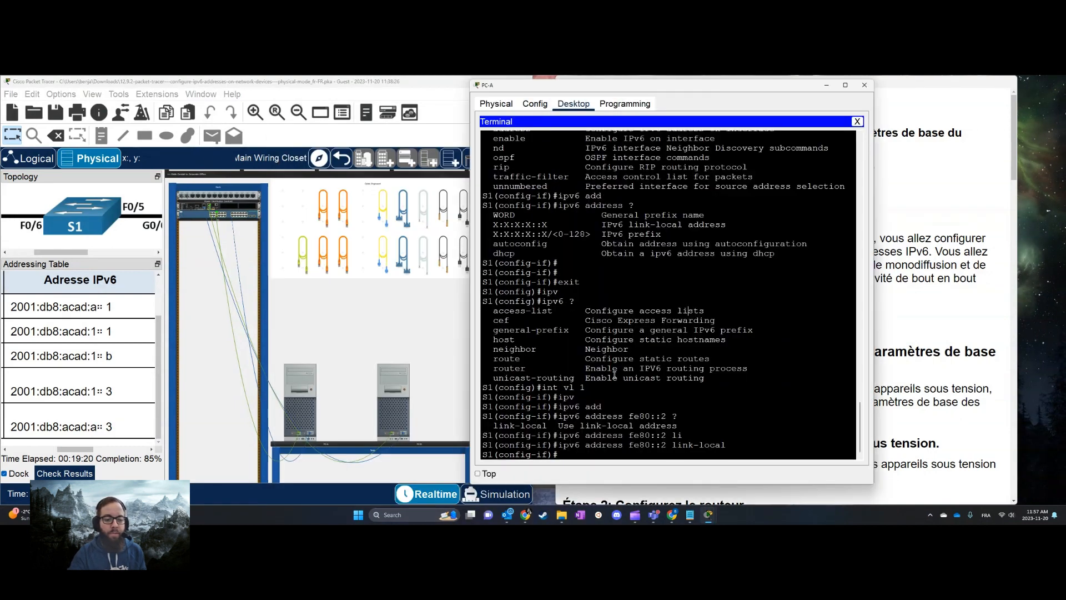
type("exit")
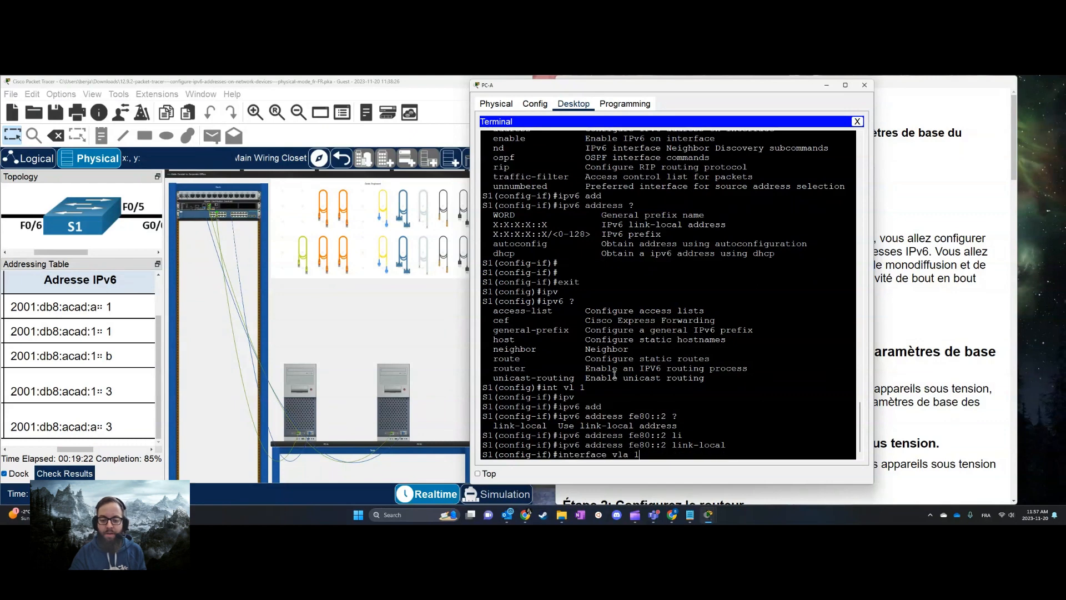
key("BackSpace")
key("BackSpace")
key("BackSpace")
key("BackSpace")
type("ipv6 address 2001:db8:acad:1::b/64")
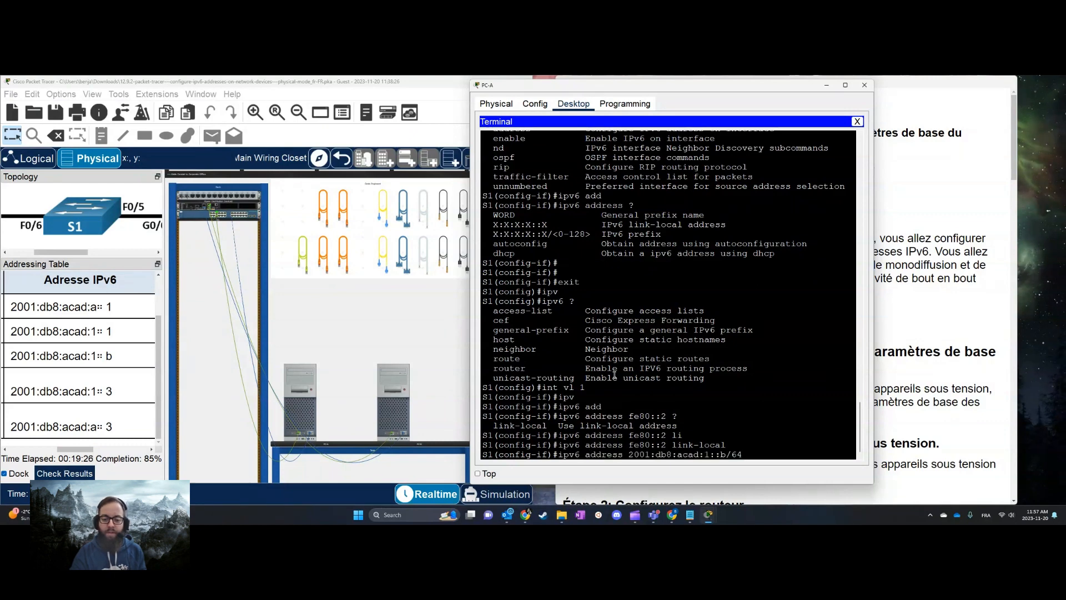
key("Up")
key("Up")
key("Up")
key("Up")
key("Up")
key("Up")
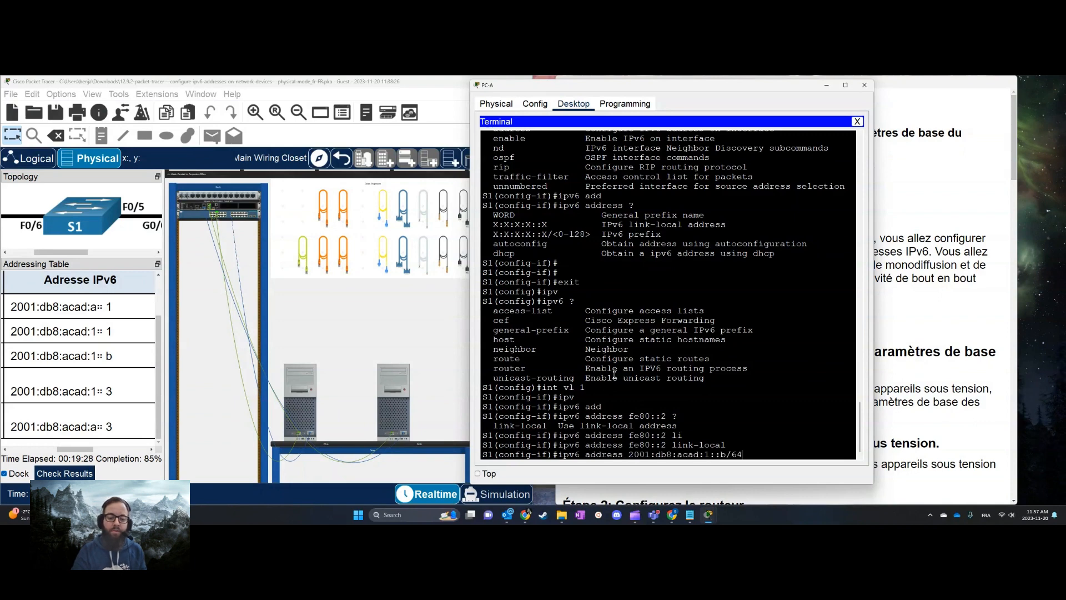
key("Down")
key("Down")
key("Down")
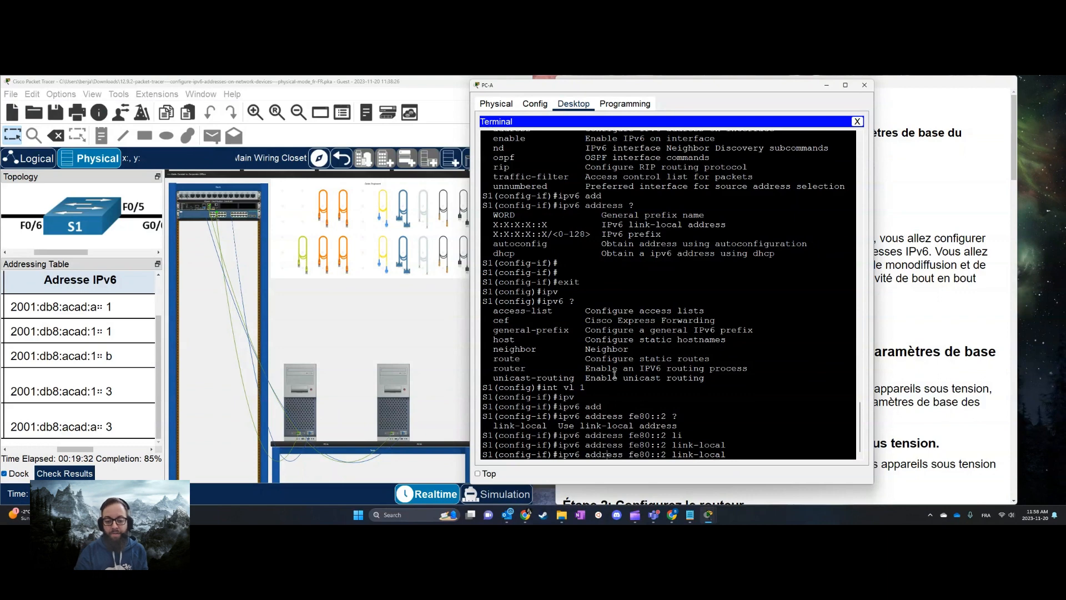
key("ctrl+a")
type("no sh")
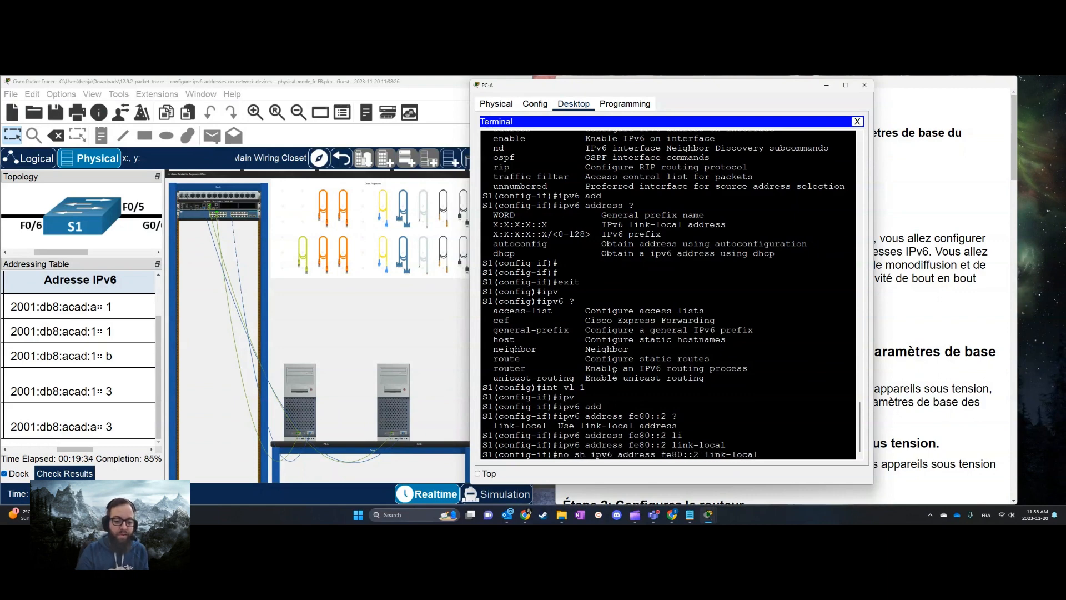
key("BackSpace")
key("BackSpace")
key("Return")
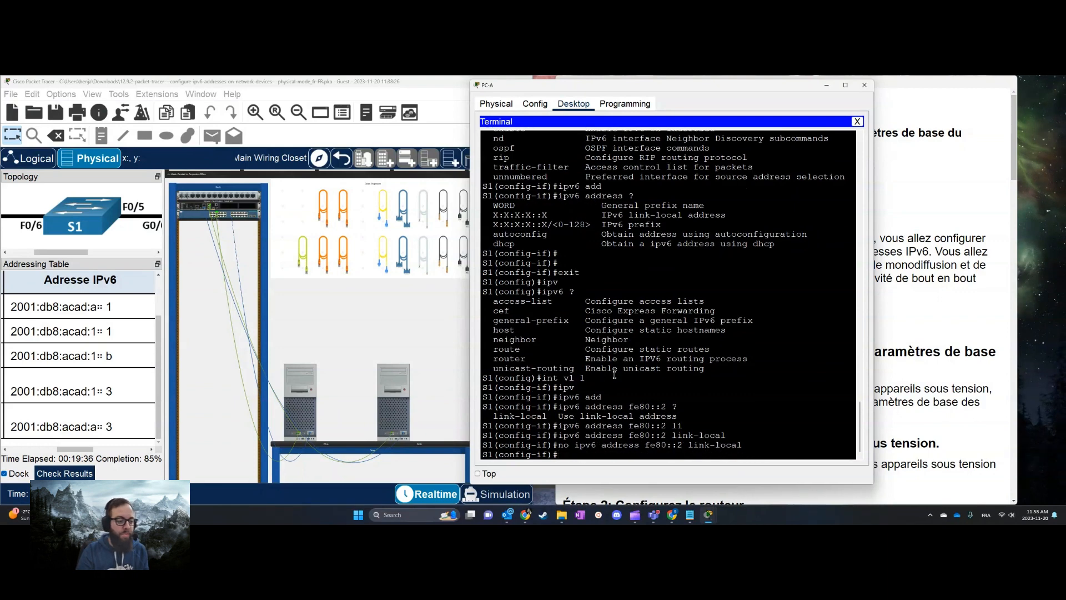
Step: Assign S1's VLAN 1 interface the link-local address fe80::b with ipv6 address fe80::b link-local
key("Up")
key("Up")
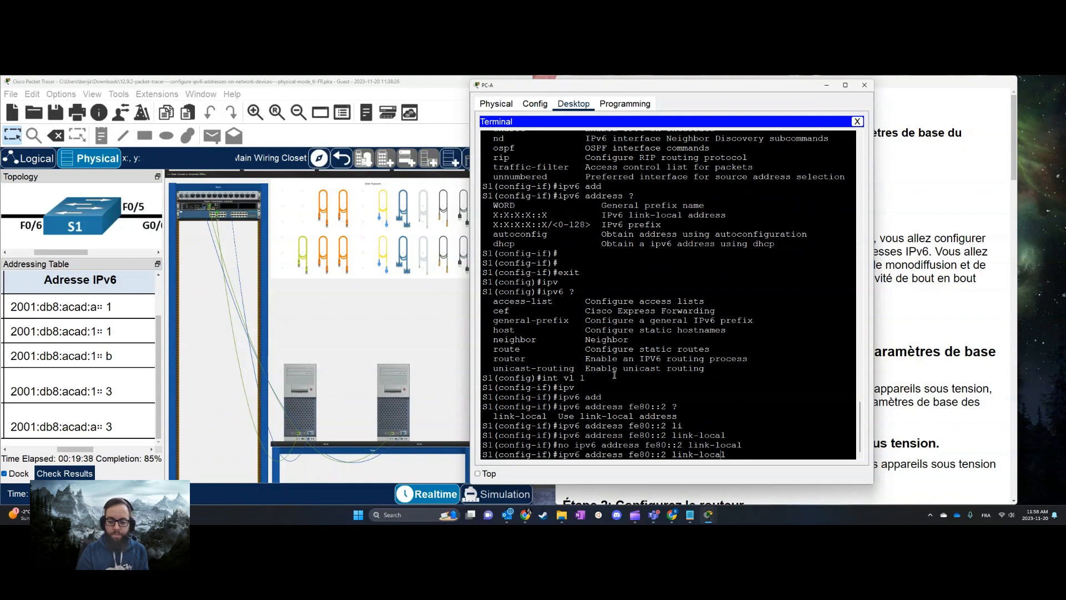
key("BackSpace")
type("b")
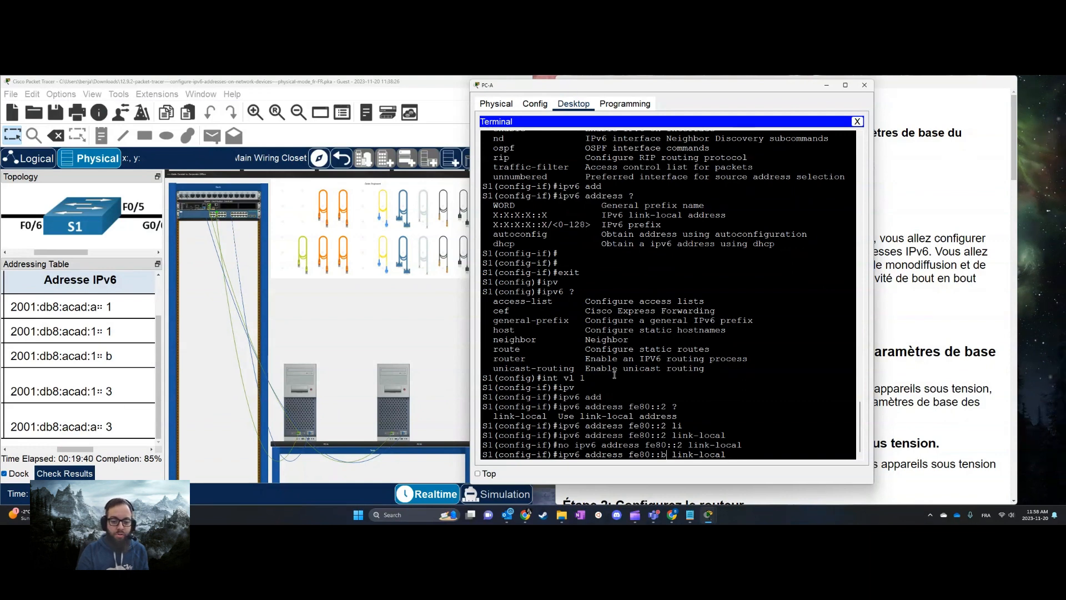
key("Return")
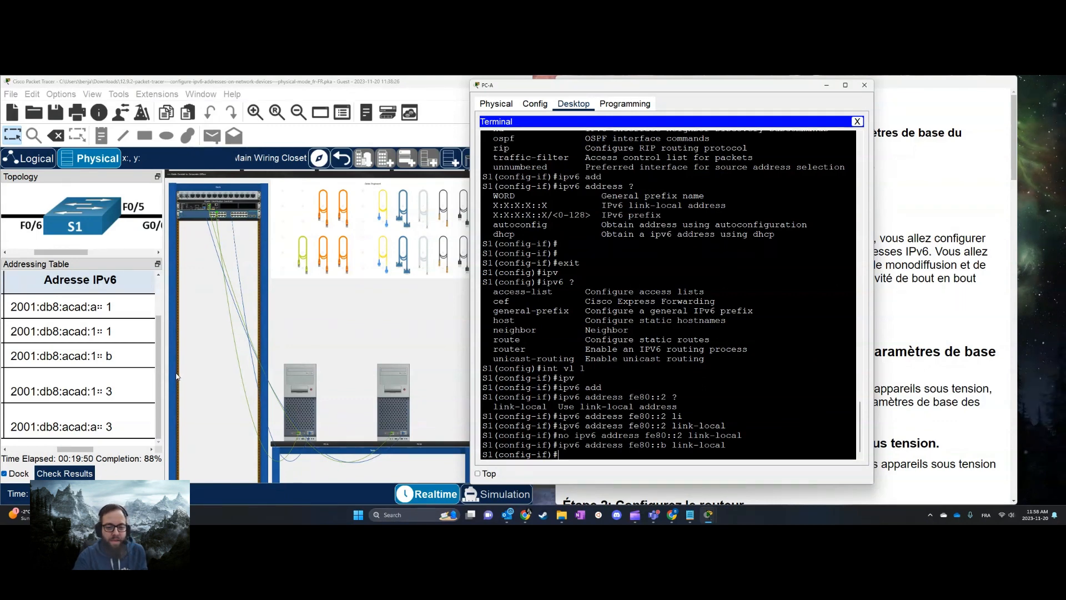
Step: Review the addressing table's IPv6 column, highlighting S1's address 2001:db8:acad:1::b
mouse_move(76, 449)
left_mouse_down()
mouse_move(33, 454)
mouse_move(67, 452)
left_mouse_up()
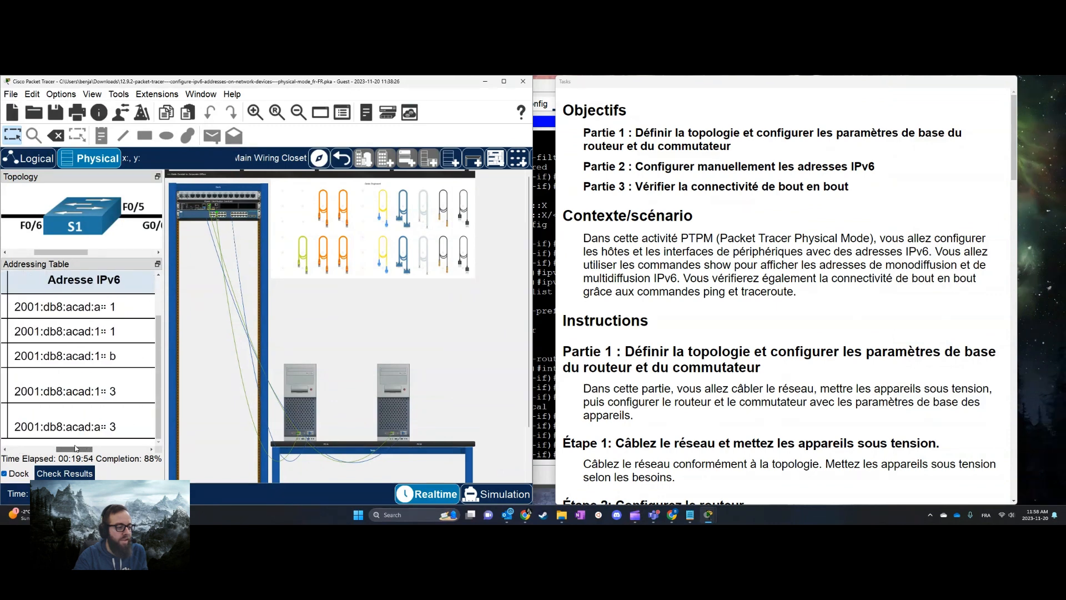
left_click_drag(16, 361, 121, 363)
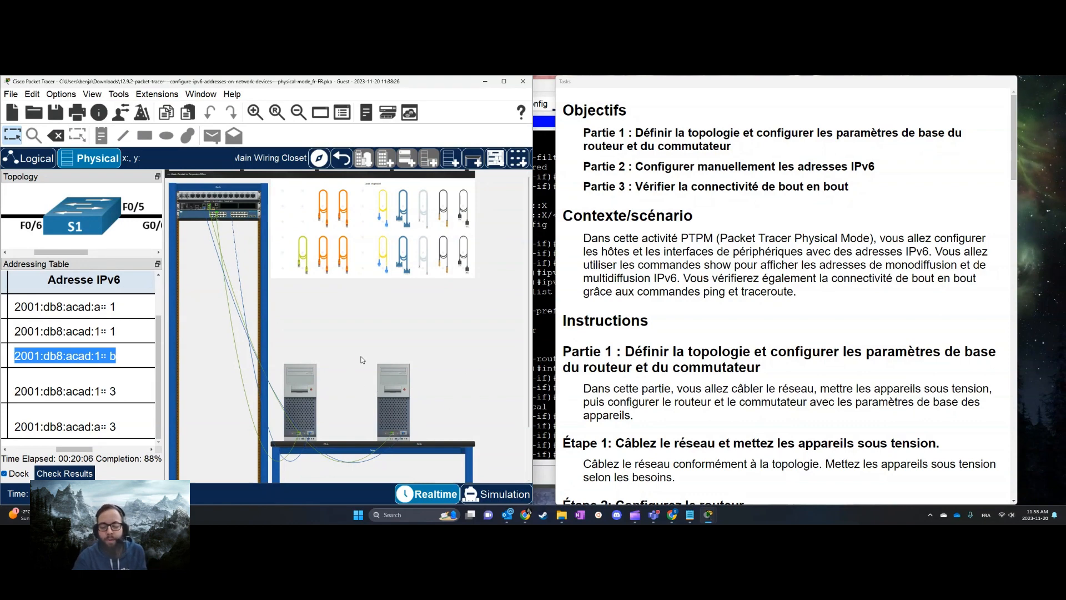
mouse_move(77, 450)
left_mouse_down()
mouse_move(26, 451)
mouse_move(78, 455)
left_mouse_up()
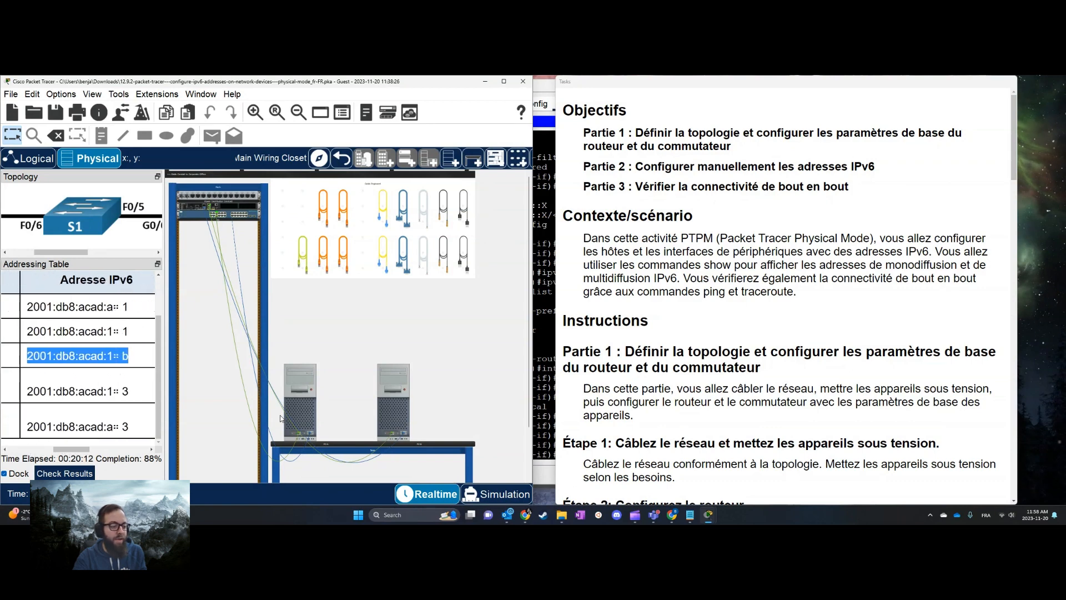
Step: Close the console terminal on PC-A and open the PC's IP Configuration
left_click(355, 408)
double_click(309, 412)
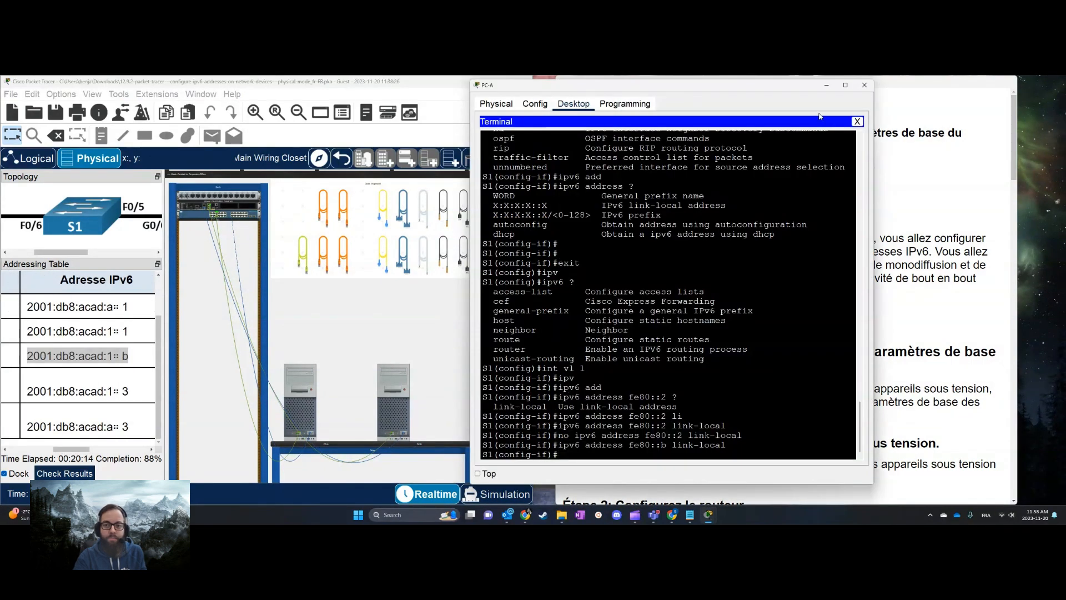
left_click(857, 121)
left_click(738, 145)
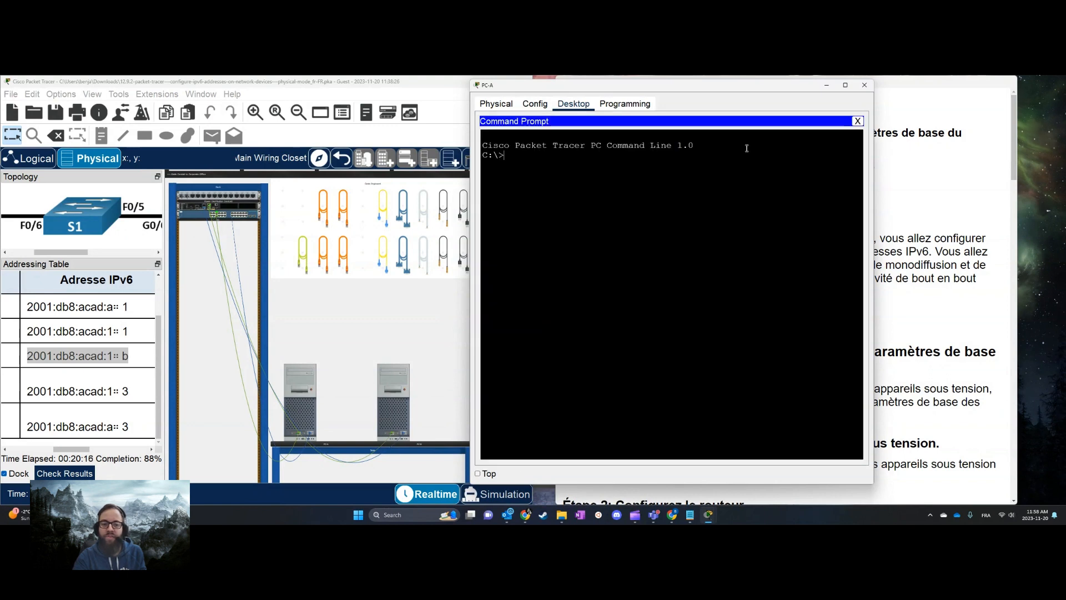
left_click(860, 122)
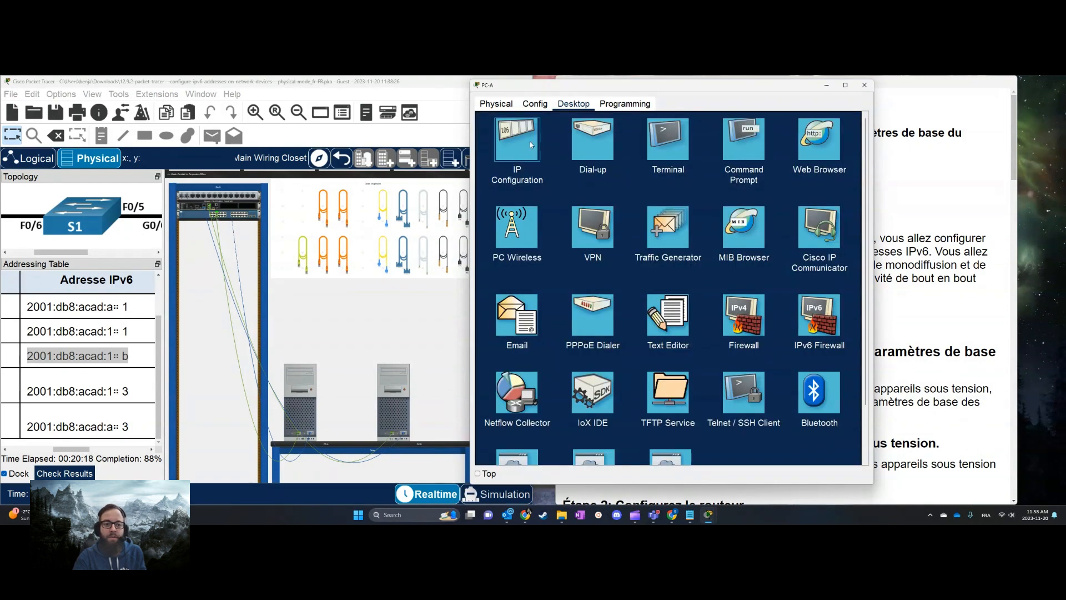
left_click(530, 145)
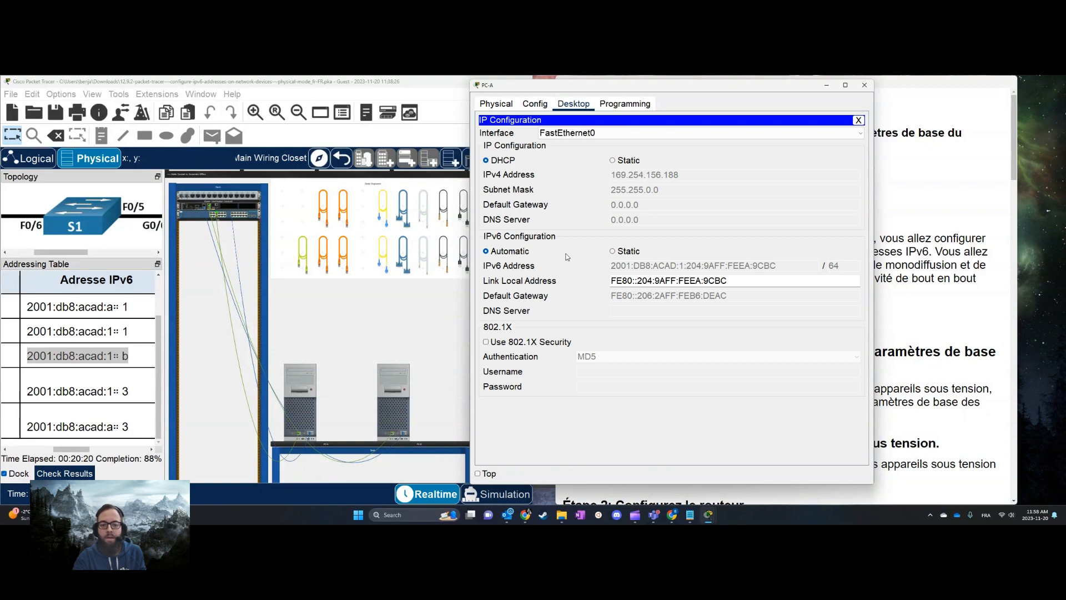
Step: Switch PC-A's IPv6 configuration to Static, enter the address 2001:db8:acad:1::b and copy it
left_click(613, 252)
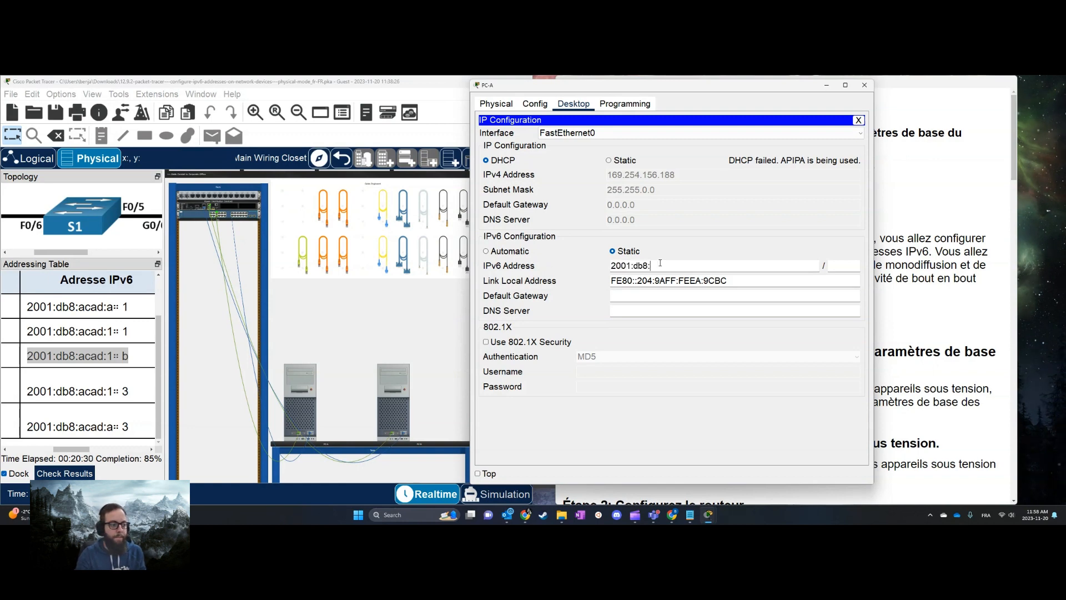
type("cad:1::")
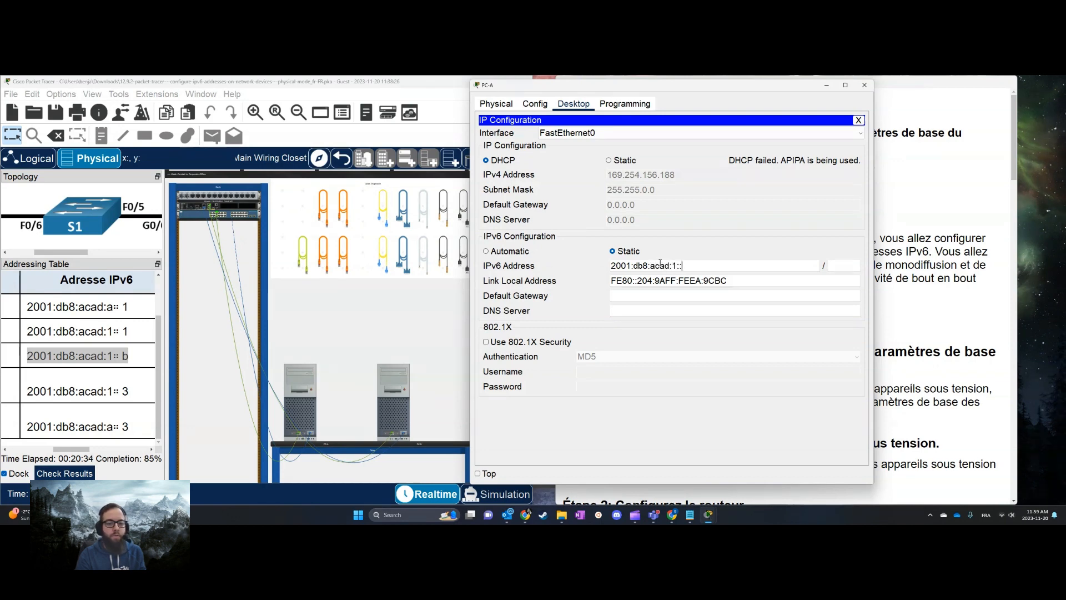
type("B")
key("BackSpace")
type("b")
key("ctrl+a")
key("ctrl+c")
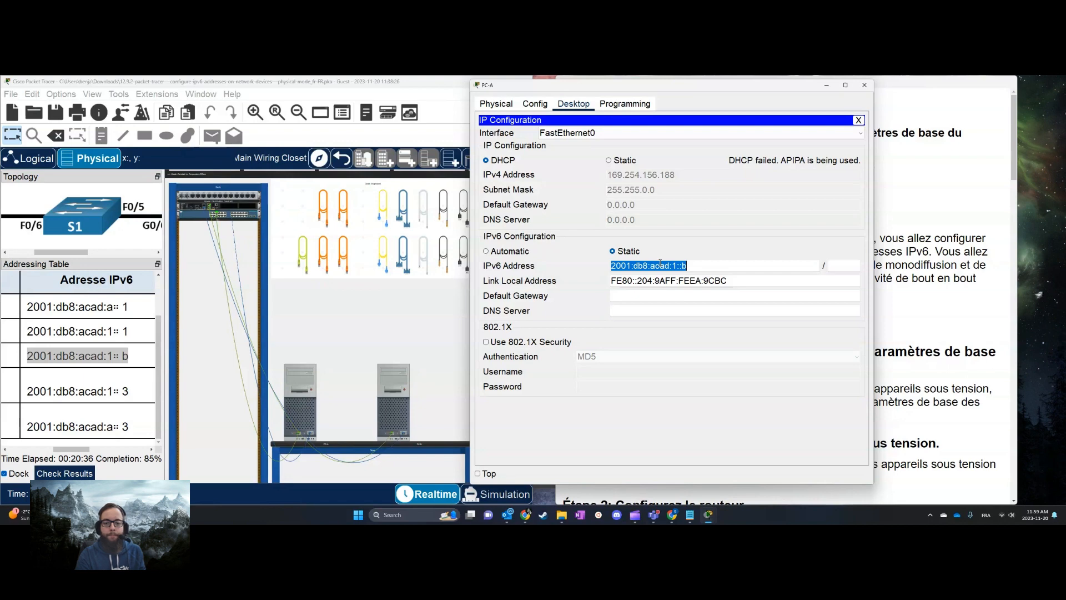
Step: Set PC-A's IPv6 prefix length to 64 and its IPv6 default gateway to fe80::1, and close the PC
left_click(853, 263)
type("46")
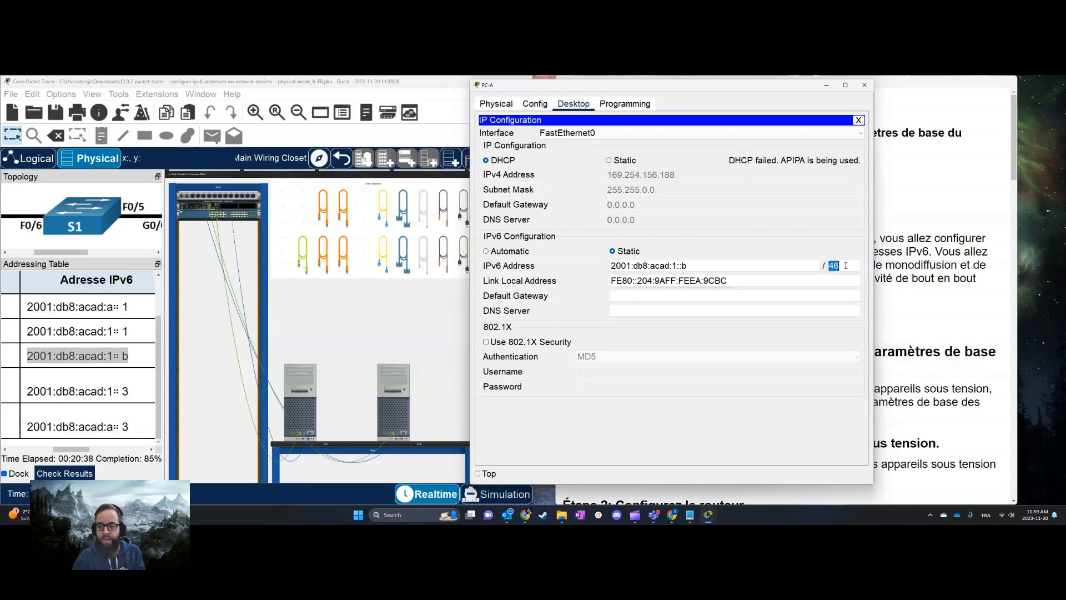
mouse_move(62, 449)
left_mouse_down()
mouse_move(120, 451)
mouse_move(58, 451)
left_mouse_up()
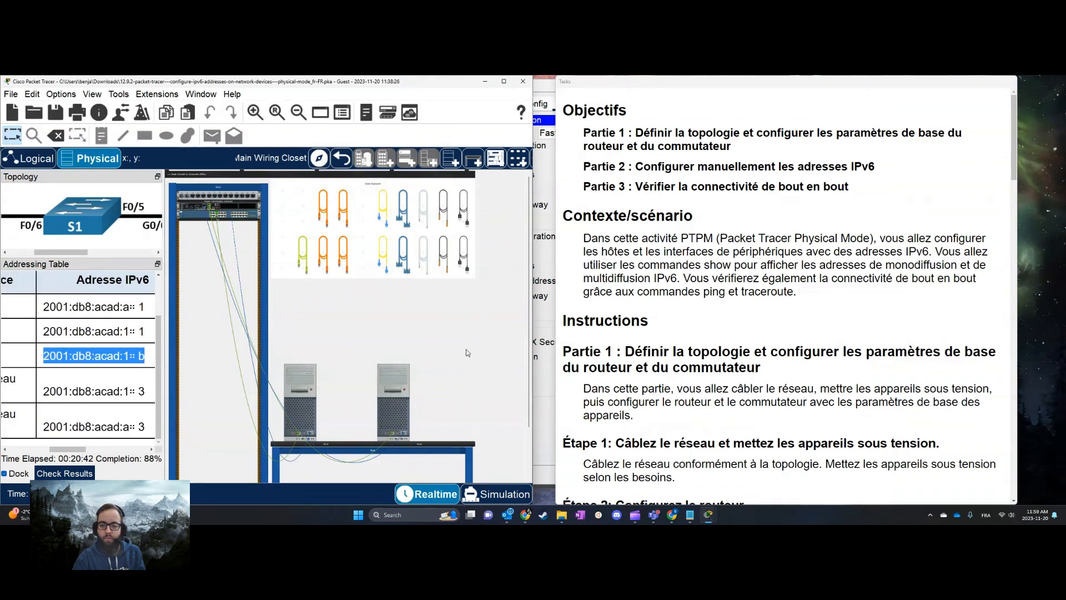
key("alt+Tab")
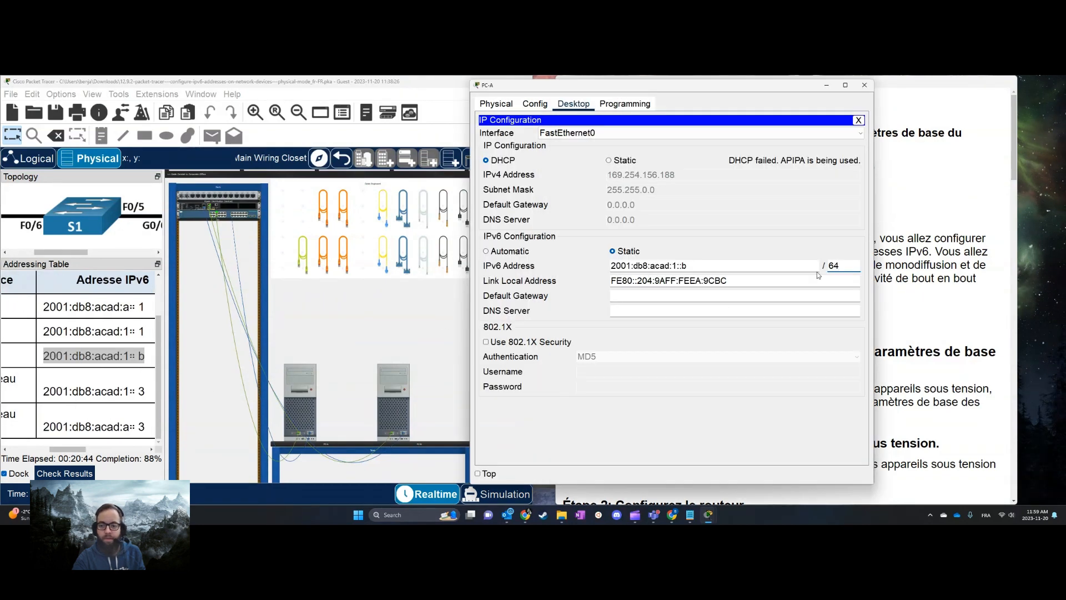
type("ge")
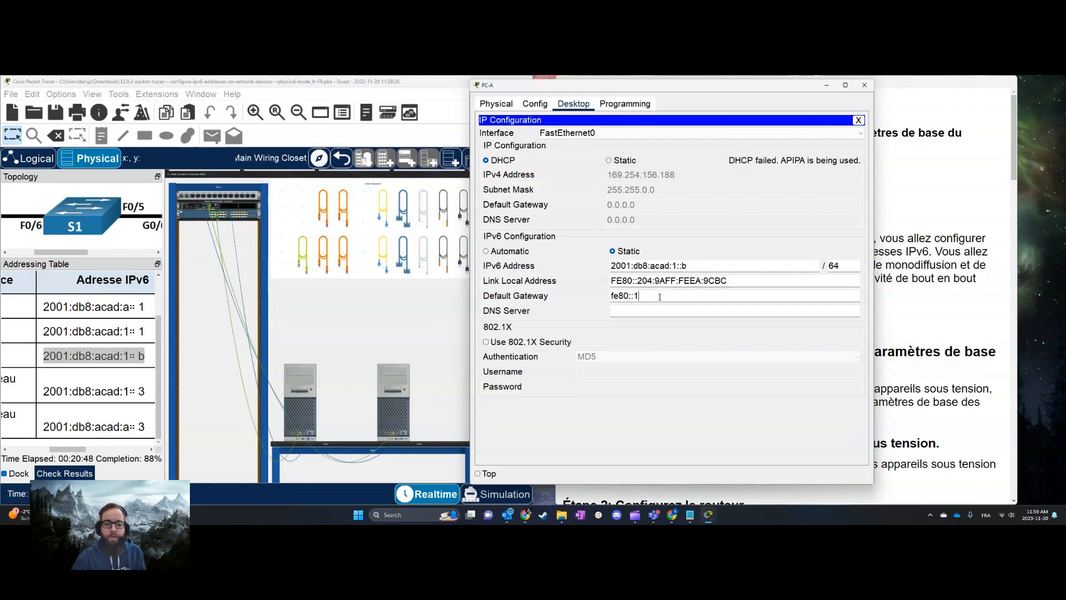
type("80::1")
left_click(859, 120)
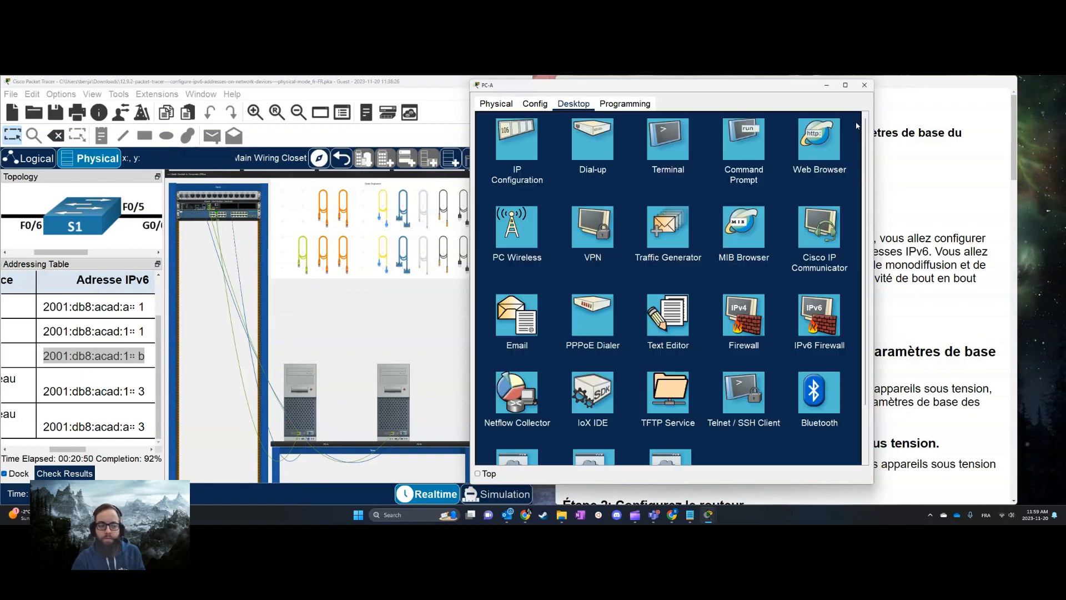
left_click(864, 85)
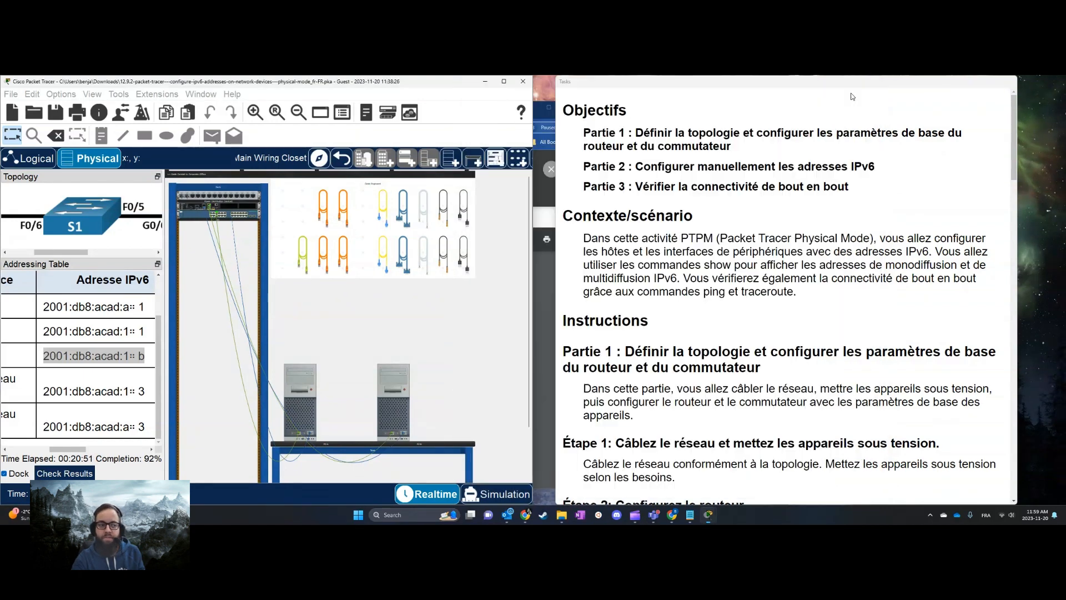
Step: Open PC-B's IP Configuration, switch IPv6 to Static and enter the address 2001:db8:acad:a::3, adapting the copied one
left_click(392, 415)
left_click(467, 164)
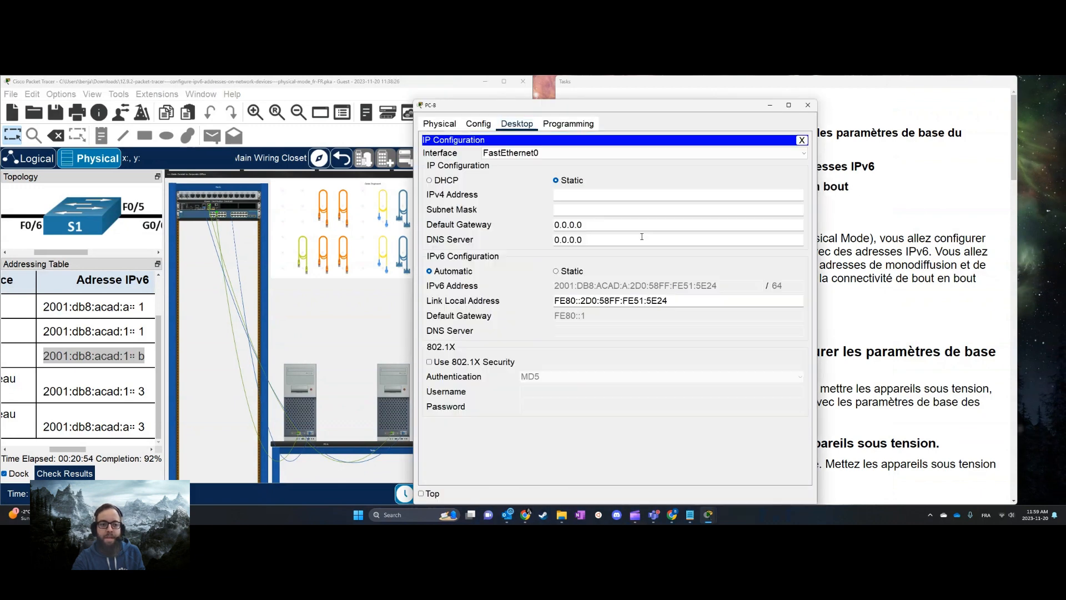
left_click(557, 271)
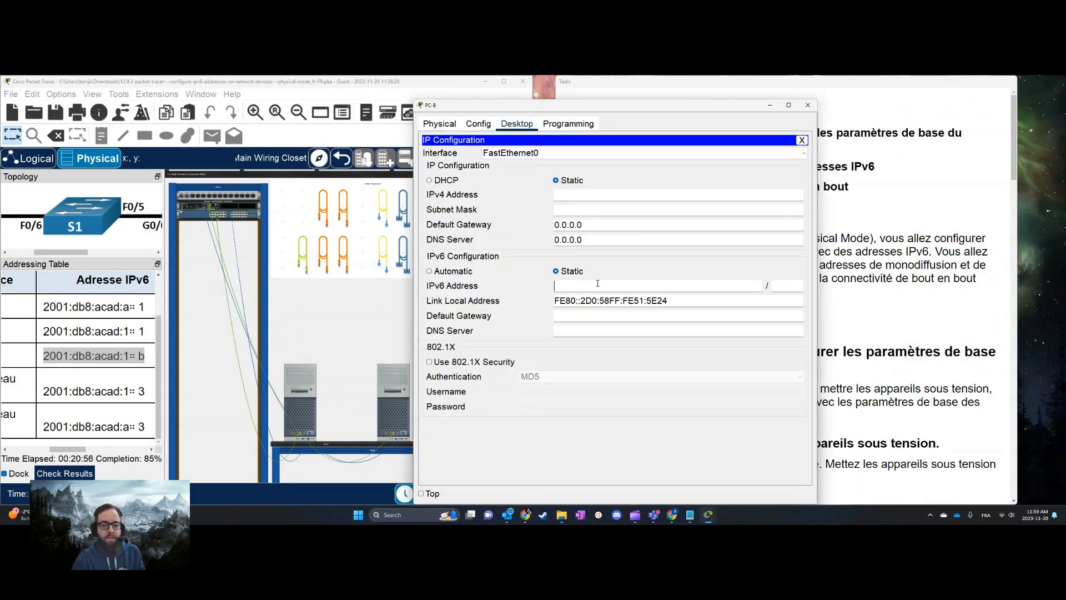
key("ctrl+v")
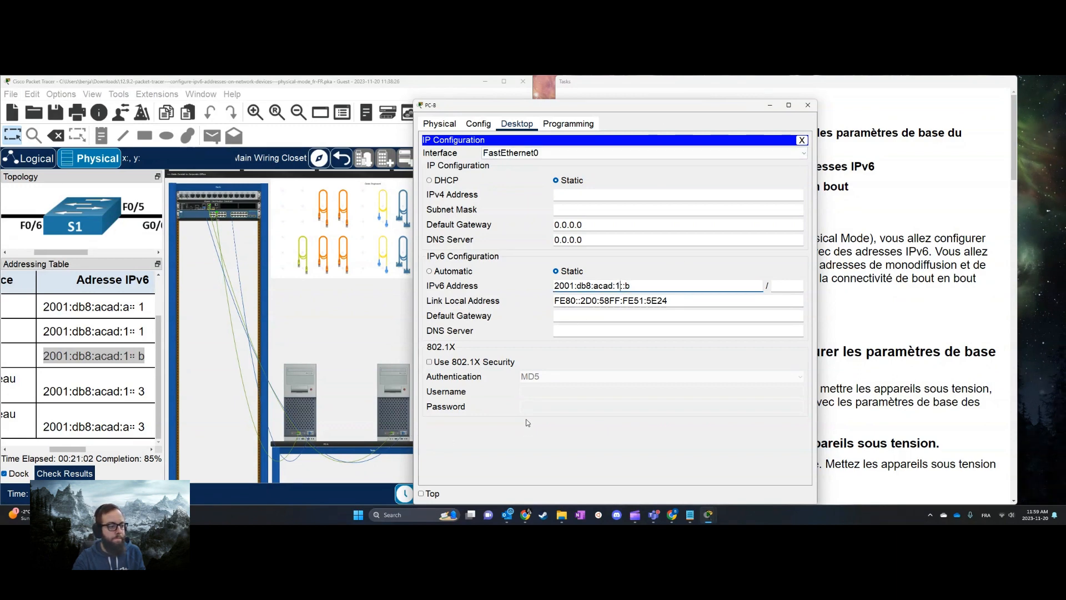
left_click(621, 286)
key("BackSpace")
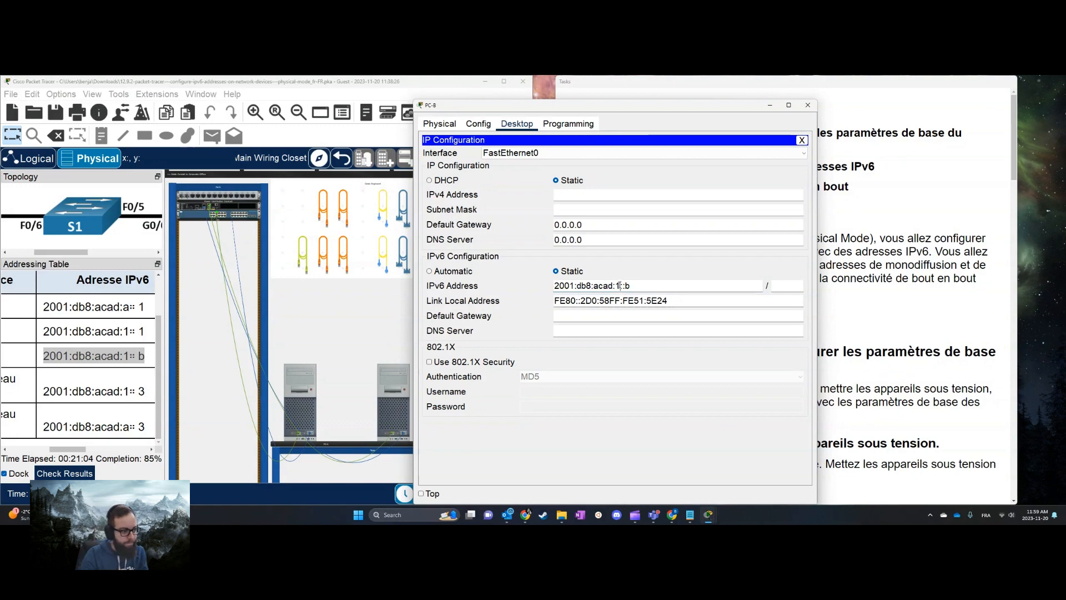
type("a")
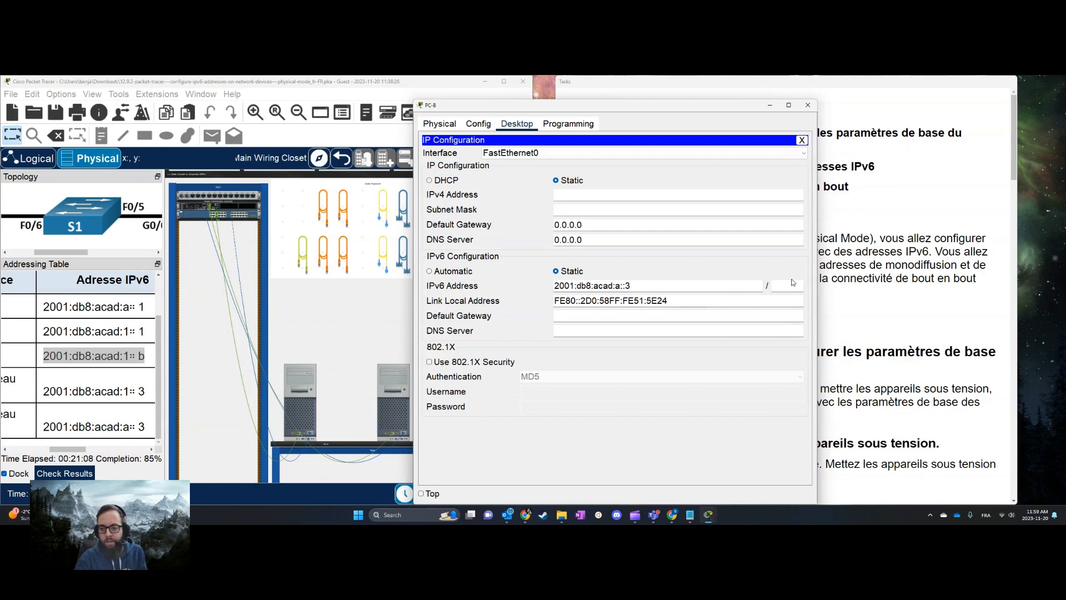
Step: Set PC-B's IPv6 prefix length to 64 and its link-local address to fe80::1, and close IP Configuration
left_click_drag(744, 294, 525, 300)
triple_click(669, 297)
type("fe")
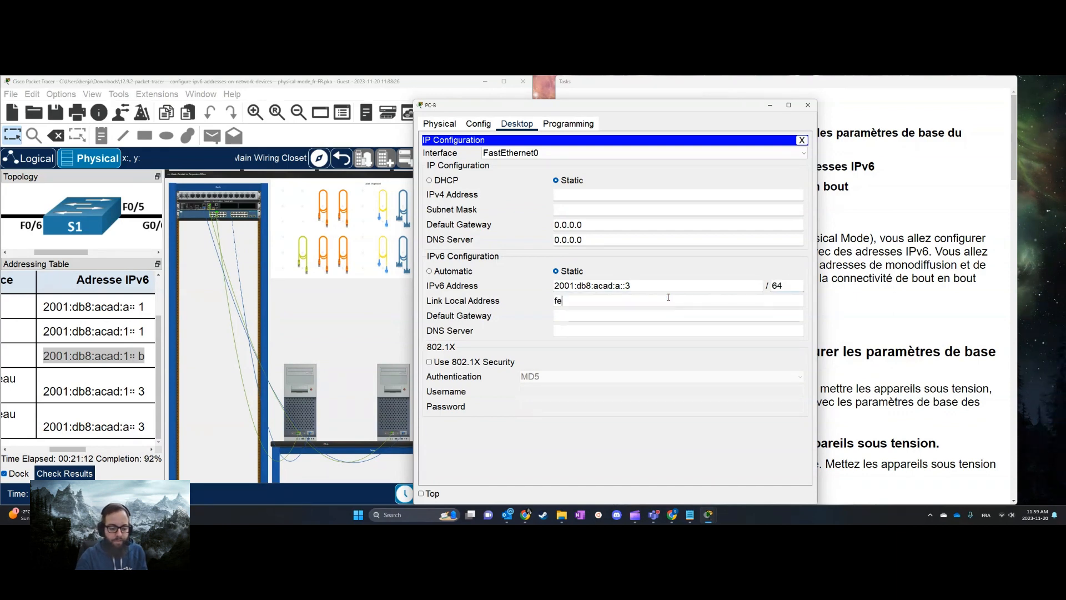
type("80::1")
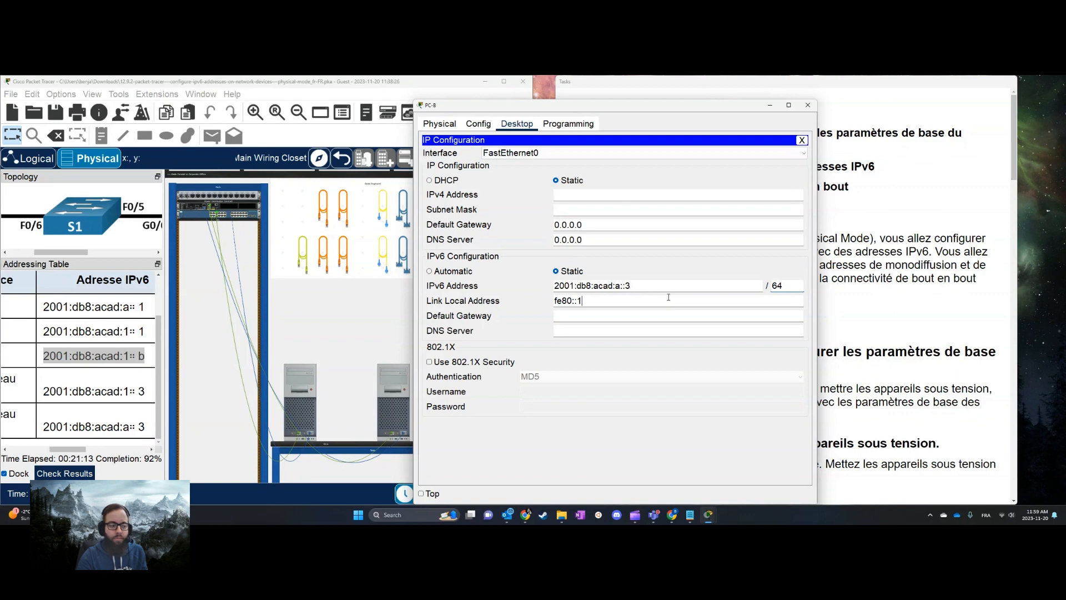
left_click(802, 139)
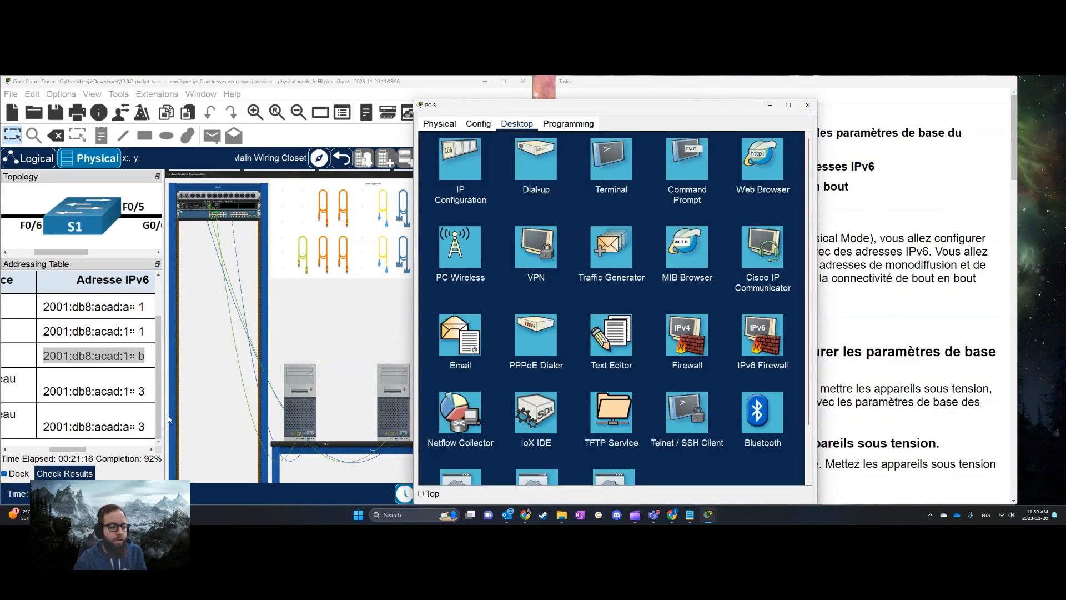
Step: Compare PC-B's IPv6 settings with the addresses and prefixes in the addressing table, and close the PC
mouse_move(79, 449)
left_mouse_down()
mouse_move(36, 451)
mouse_move(85, 454)
left_mouse_up()
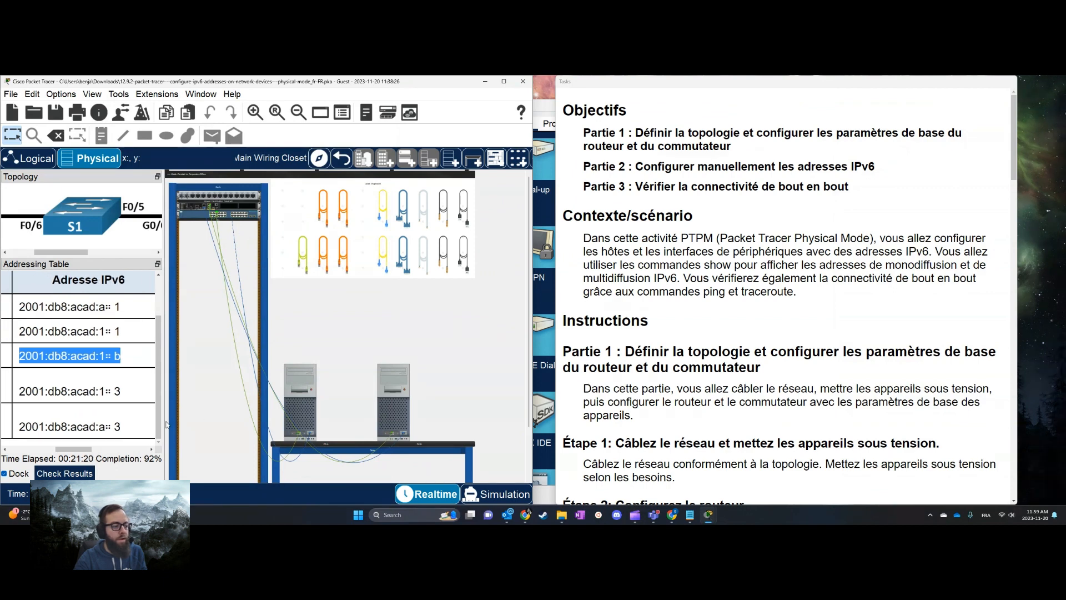
left_click(386, 408)
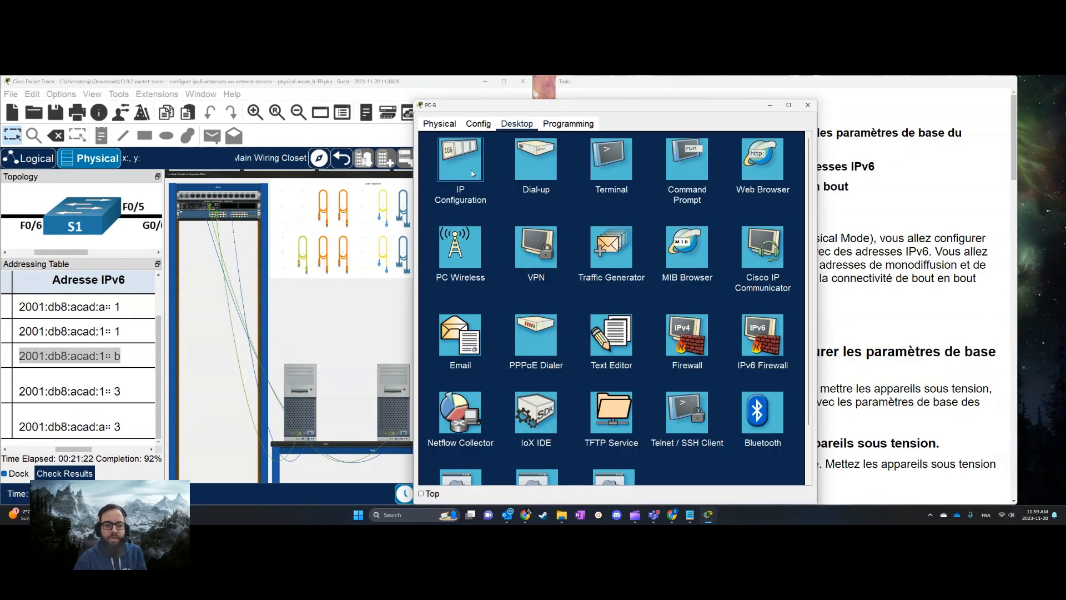
left_click(460, 160)
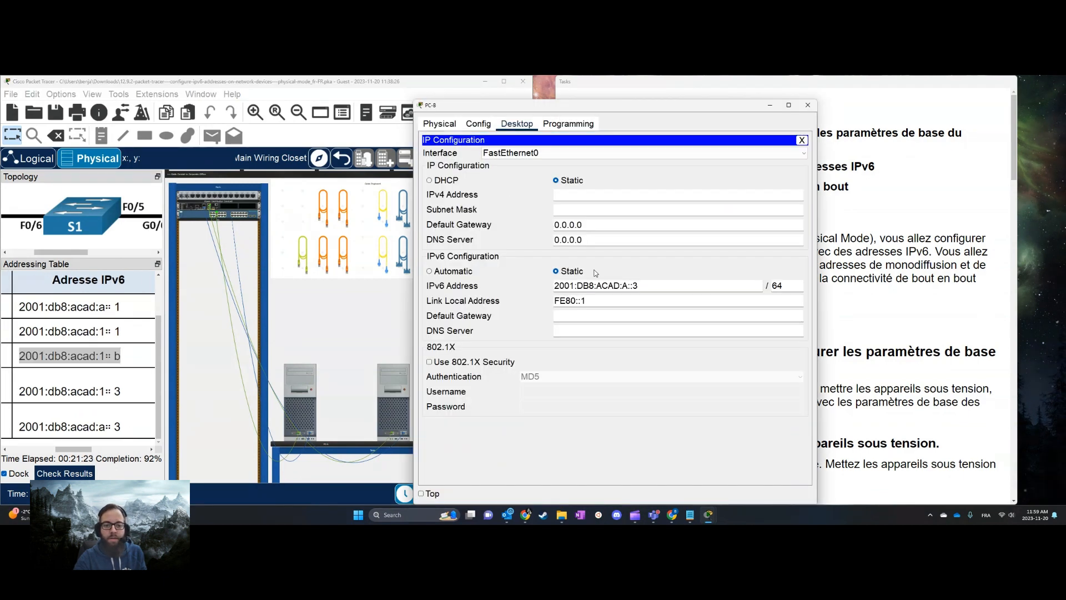
left_click(653, 287)
mouse_move(61, 447)
left_mouse_down()
mouse_move(111, 449)
mouse_move(77, 451)
left_mouse_up()
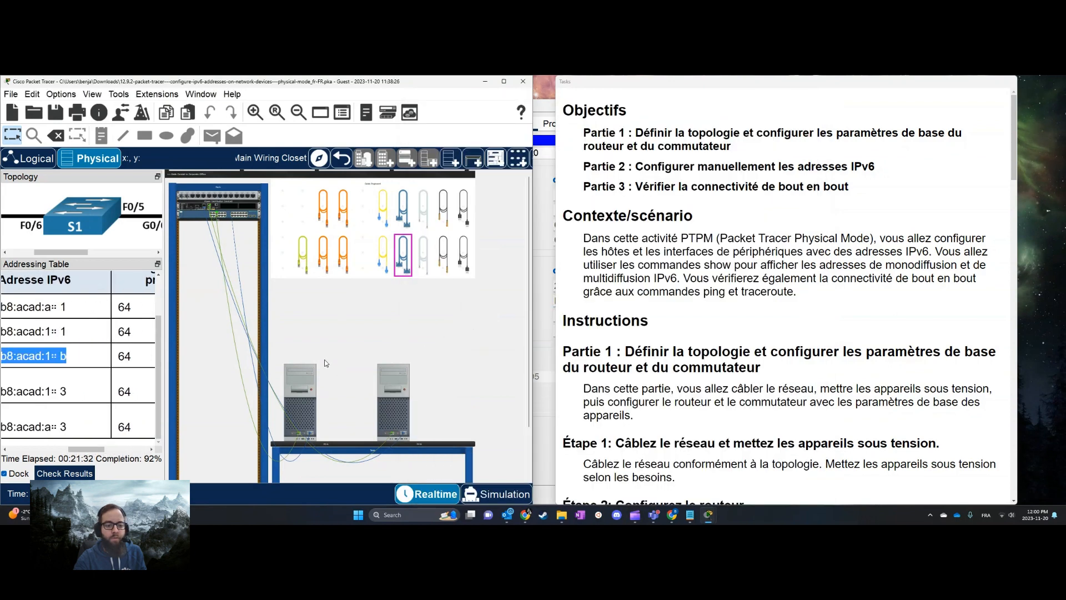
left_click(383, 405)
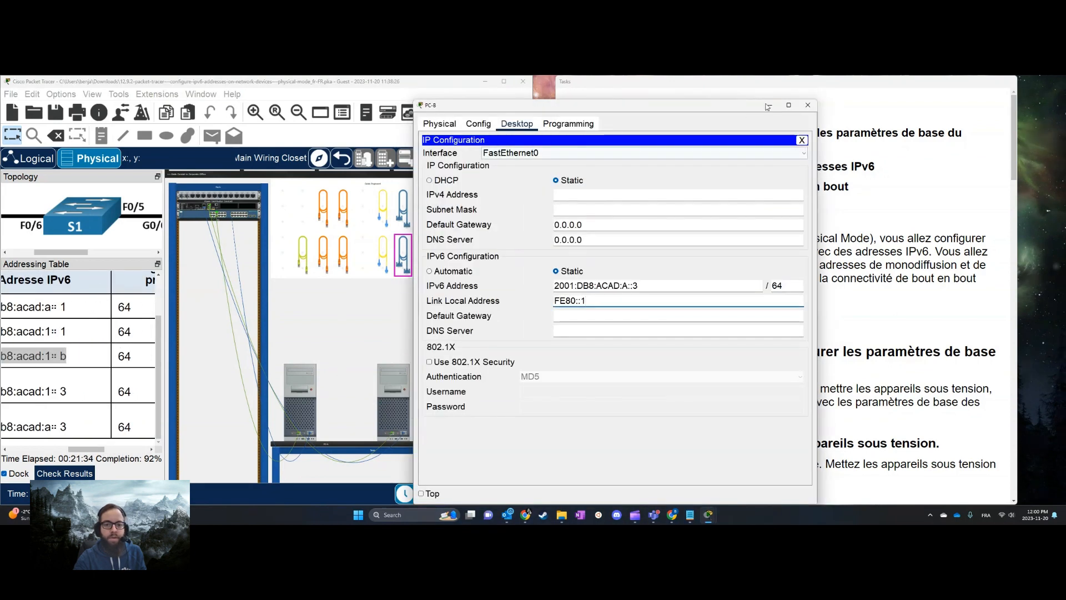
left_click(807, 106)
Step: In PC-A's IP Configuration, change the IPv6 address to 2001:DB8:ACAD:1::3 and close the PC
left_click(329, 404)
left_click(489, 170)
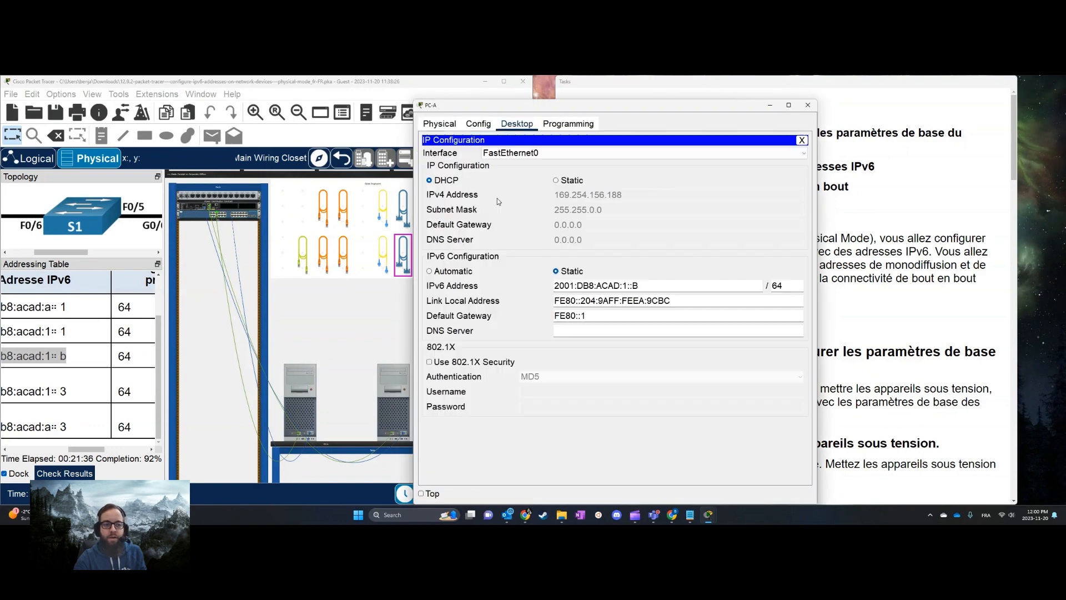
key("BackSpace")
type("3")
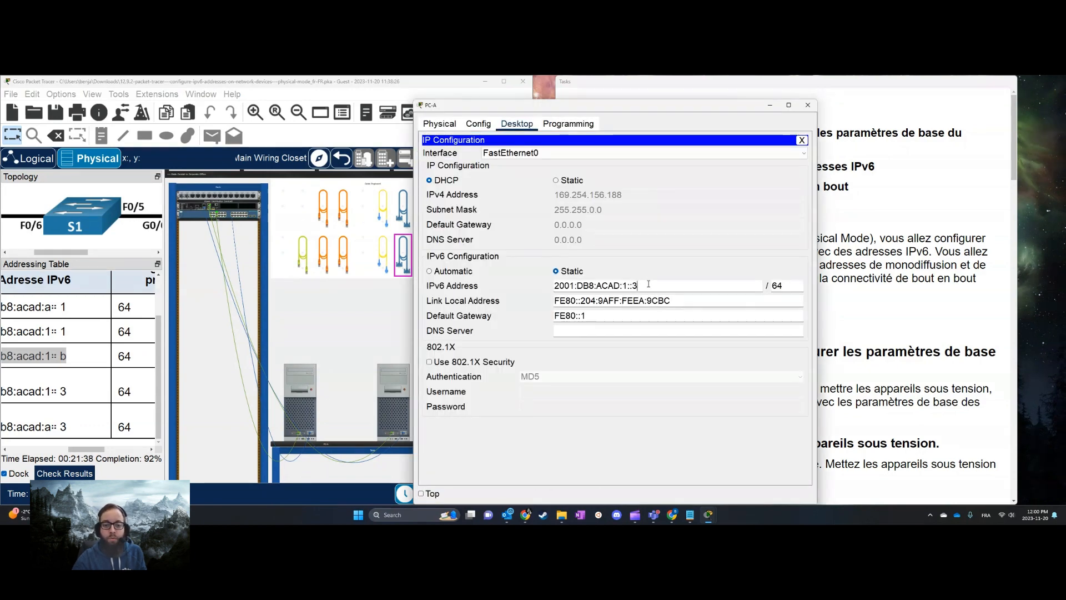
left_click_drag(680, 301, 553, 315)
left_click(802, 140)
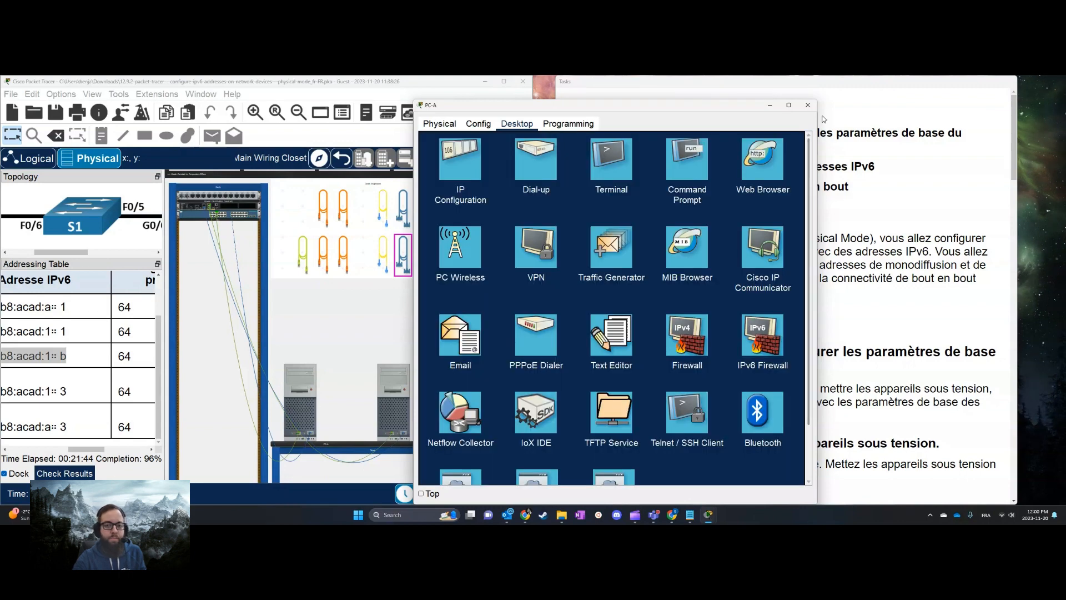
left_click(810, 108)
Step: In PC-B's IP Configuration, set the IPv6 default gateway to FE80::1 and close the PC
left_click(395, 394)
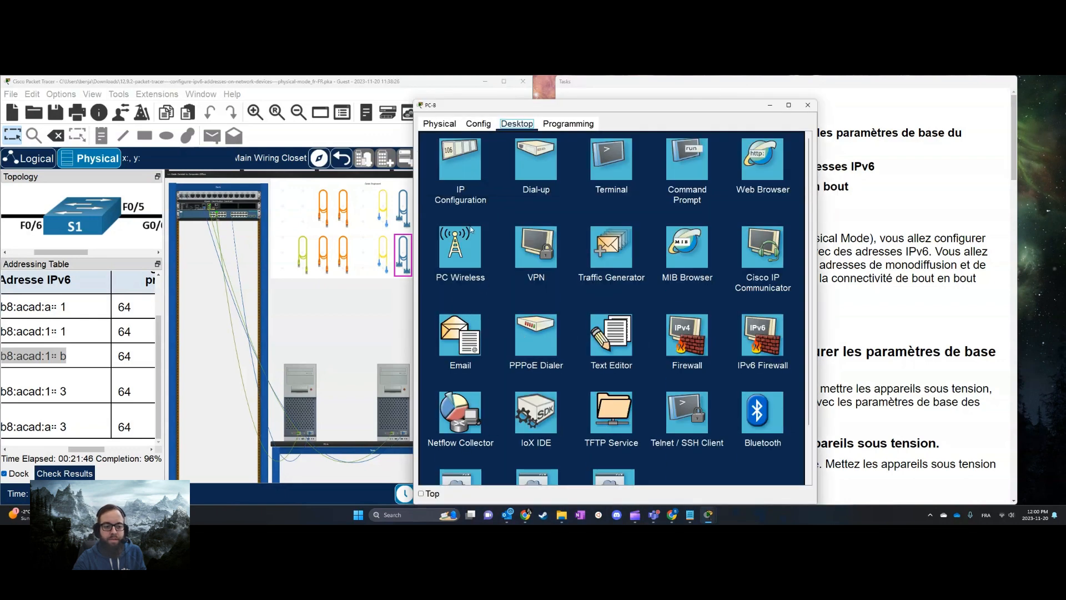
left_click(464, 171)
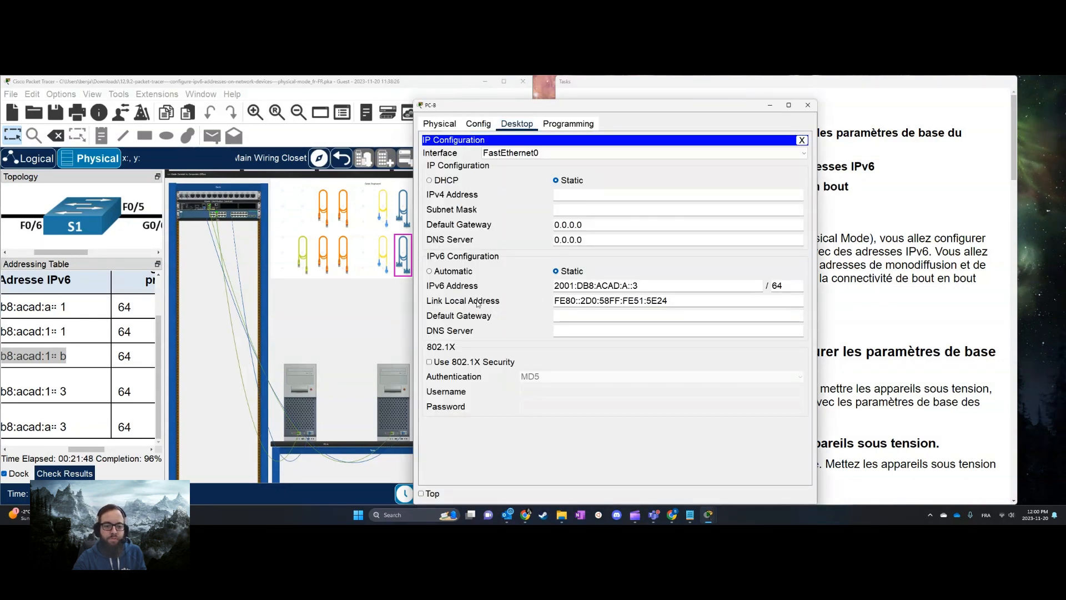
left_click(592, 313)
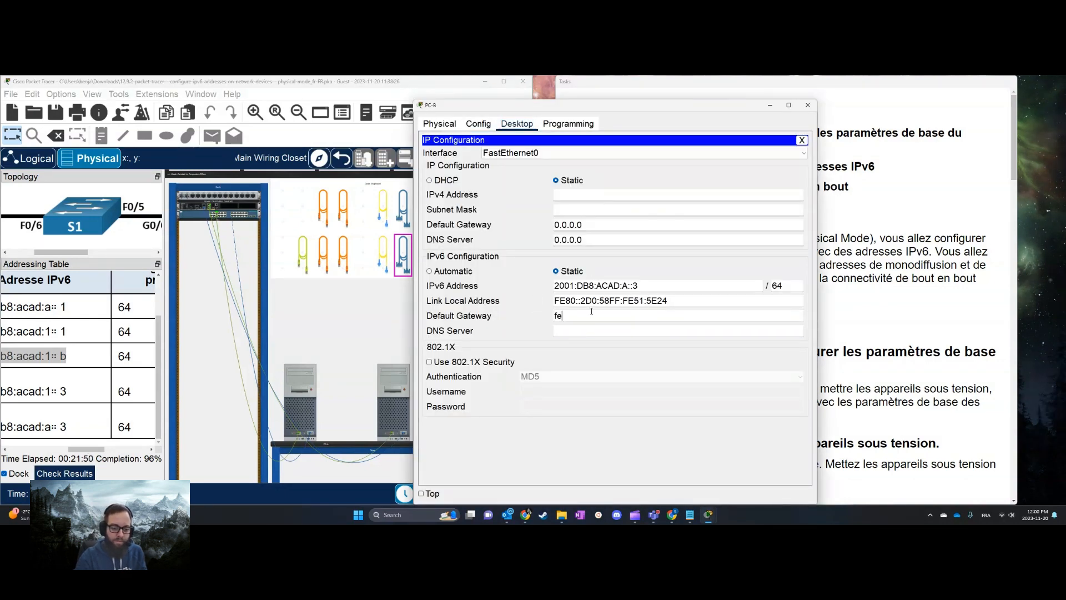
left_click(802, 140)
left_click(808, 105)
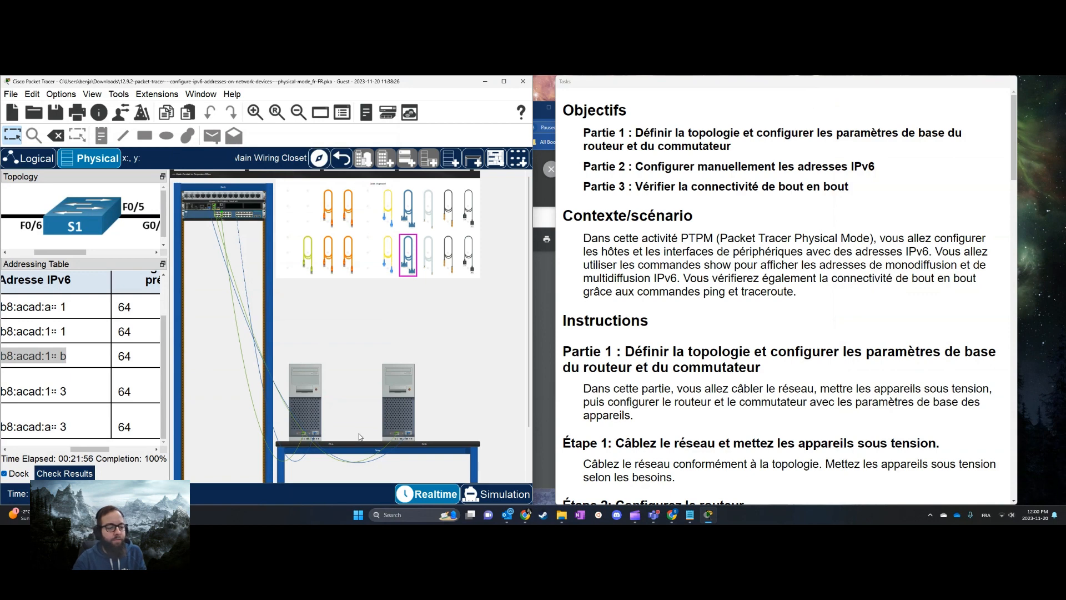
Step: Reopen PC-B's IP Configuration to review its link-local address and IPv6 default gateway, and close the PC
left_click(392, 416)
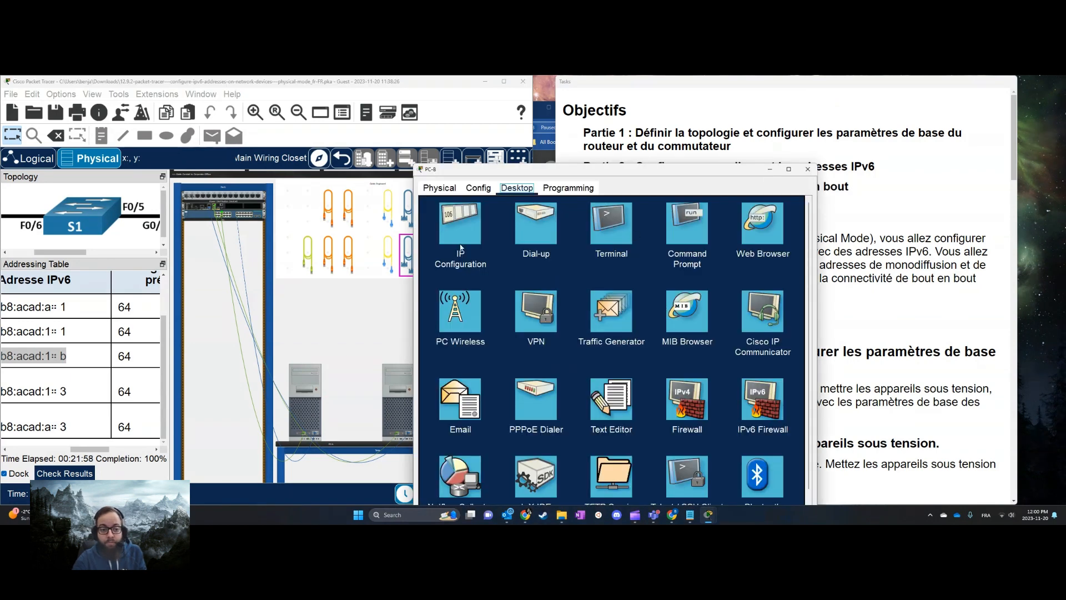
left_click(476, 228)
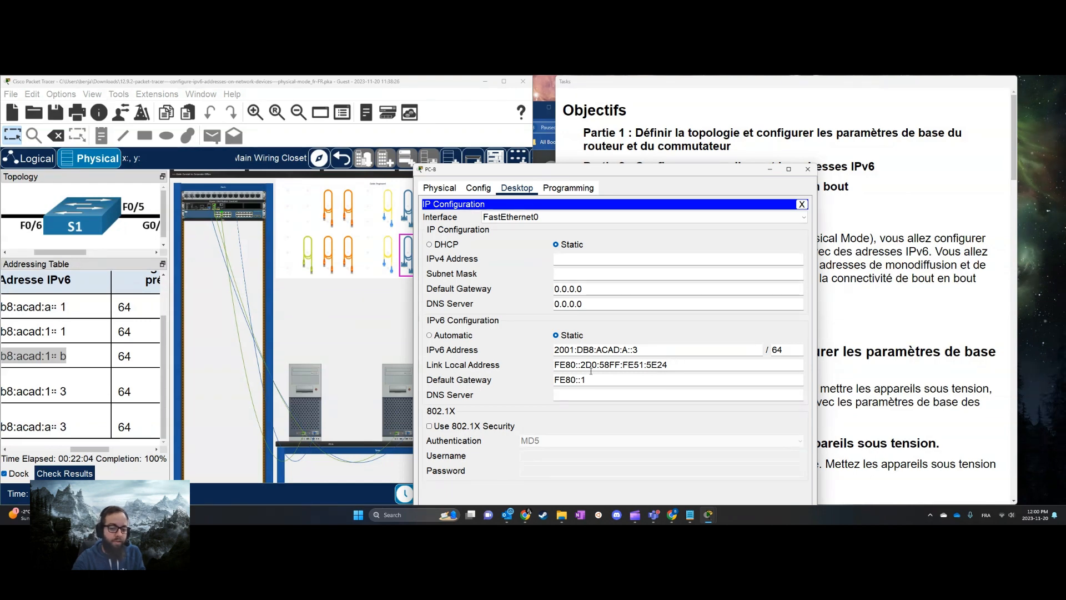
left_click_drag(560, 365, 715, 364)
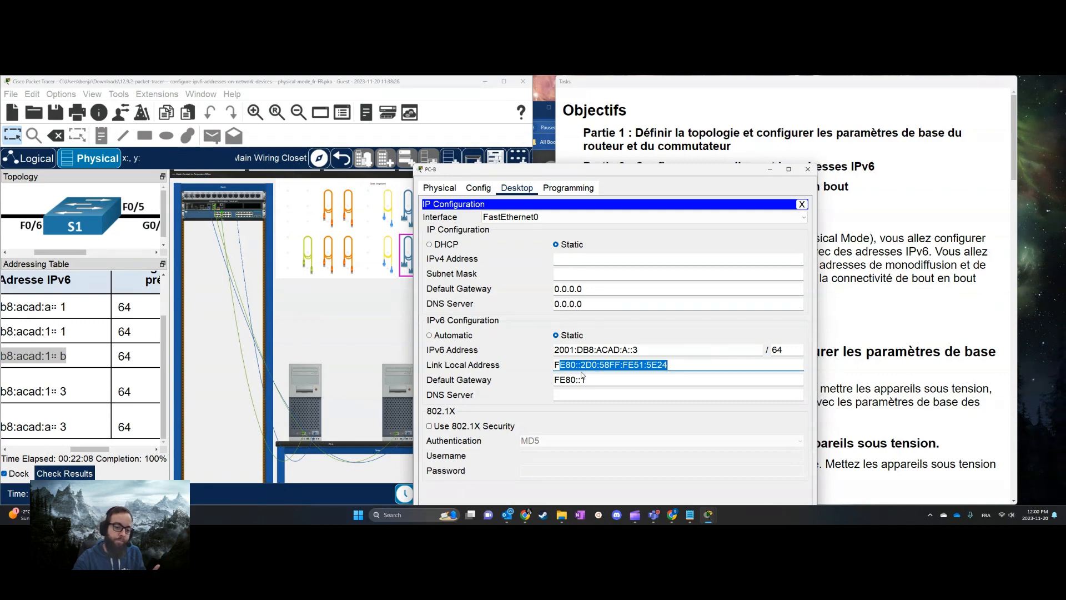
left_click(808, 169)
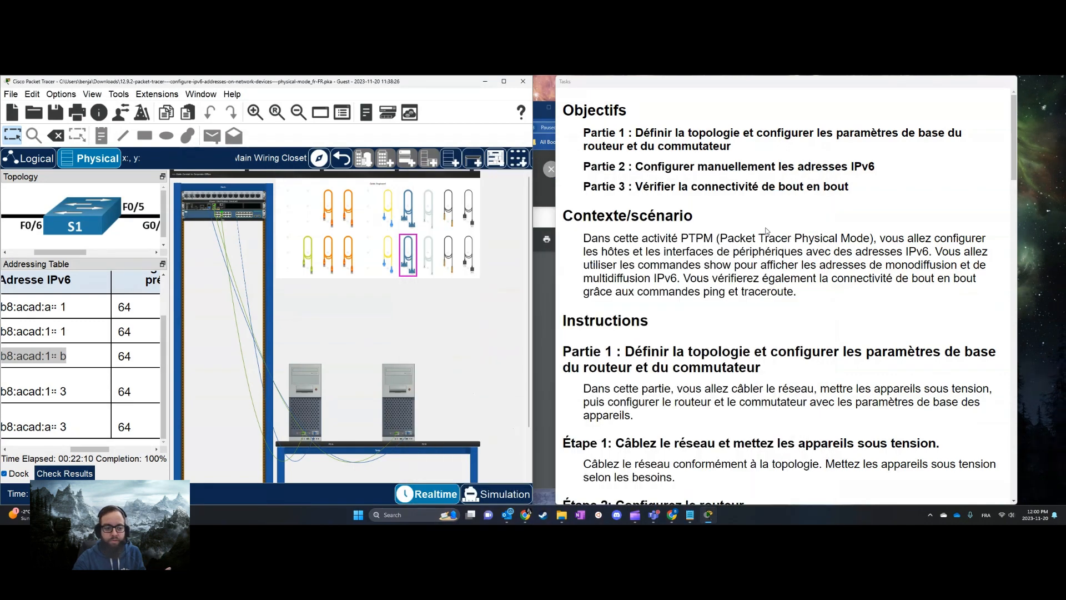
Step: From PC-B's Command Prompt, ping the switch's IPv6 address 2001:db8:acad:1::b
left_click(414, 416)
left_click_drag(536, 163, 708, 120)
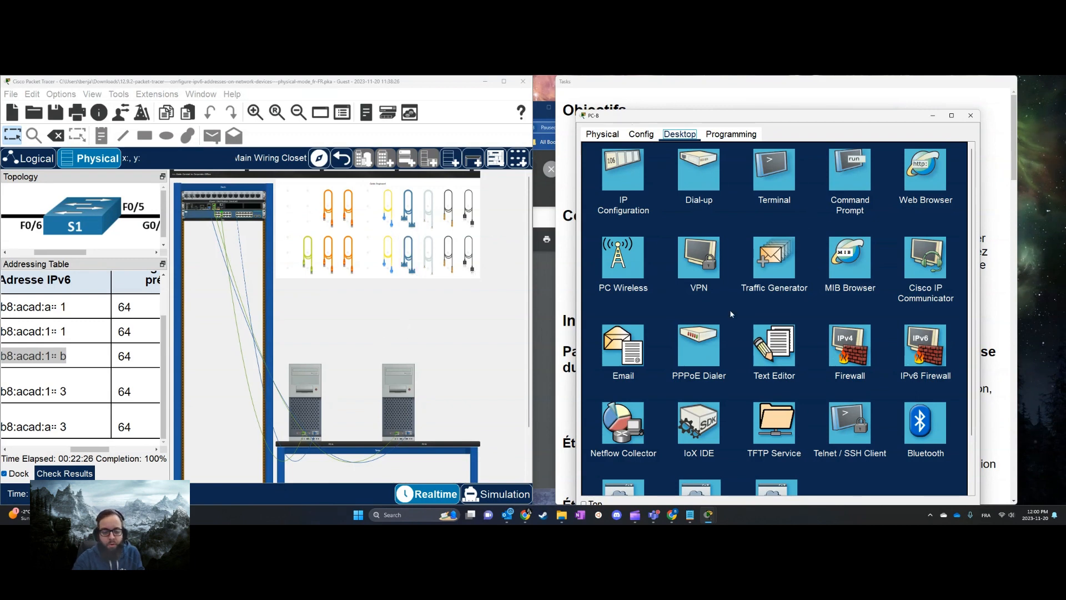
left_click(861, 179)
type("poinbg")
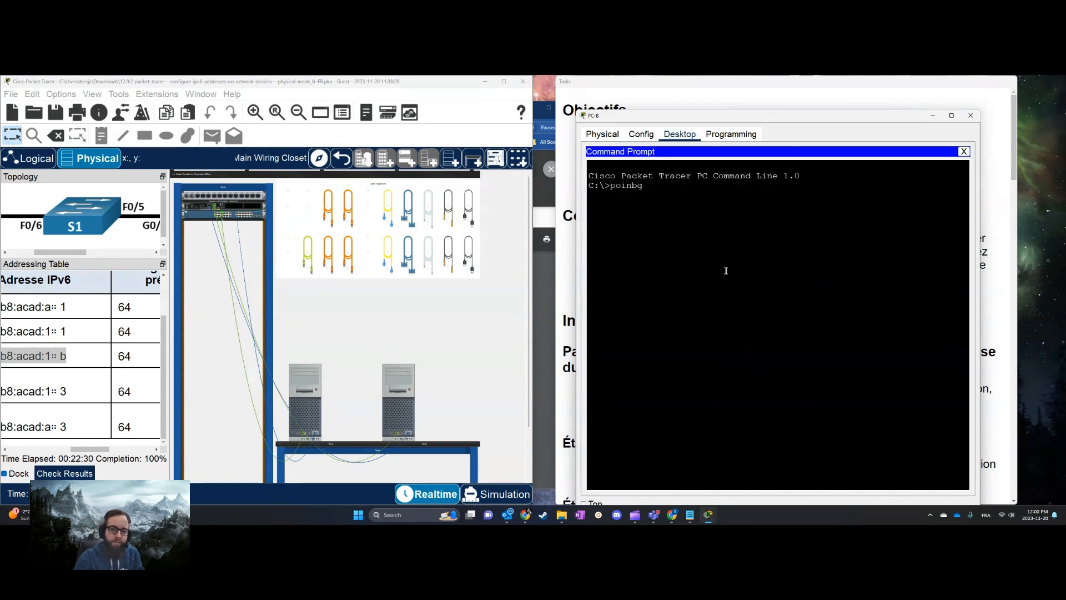
key("BackSpace")
key("BackSpace")
key("BackSpace")
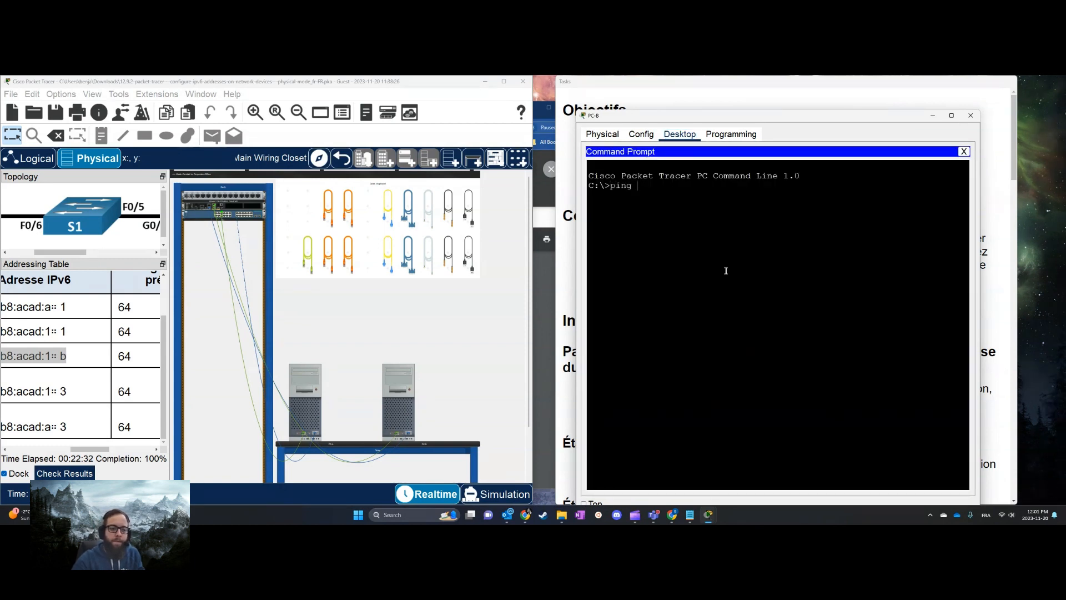
right_click(718, 266)
left_click(733, 281)
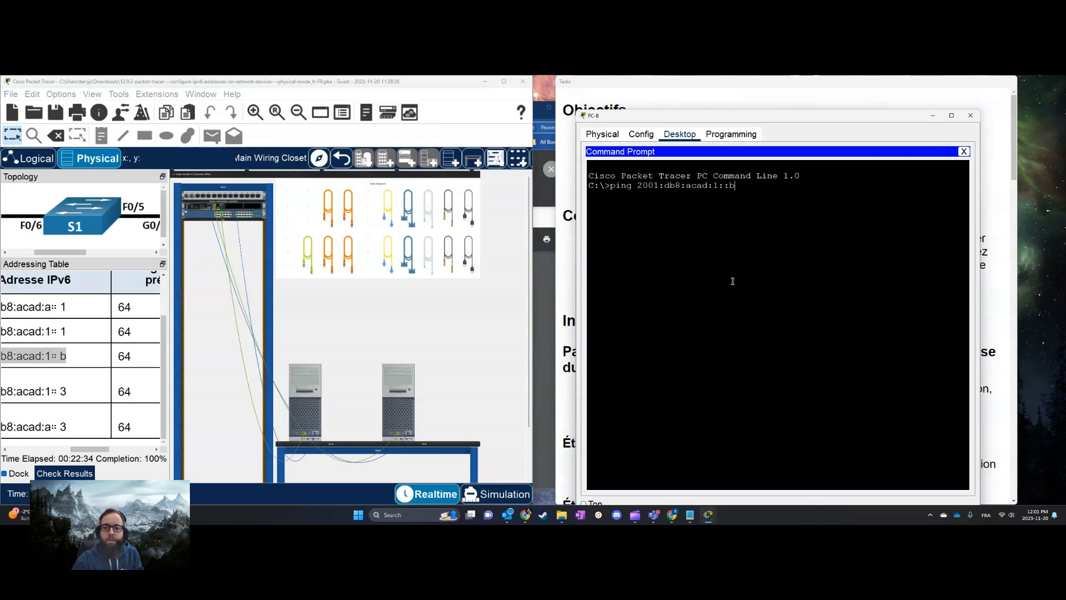
key("Return")
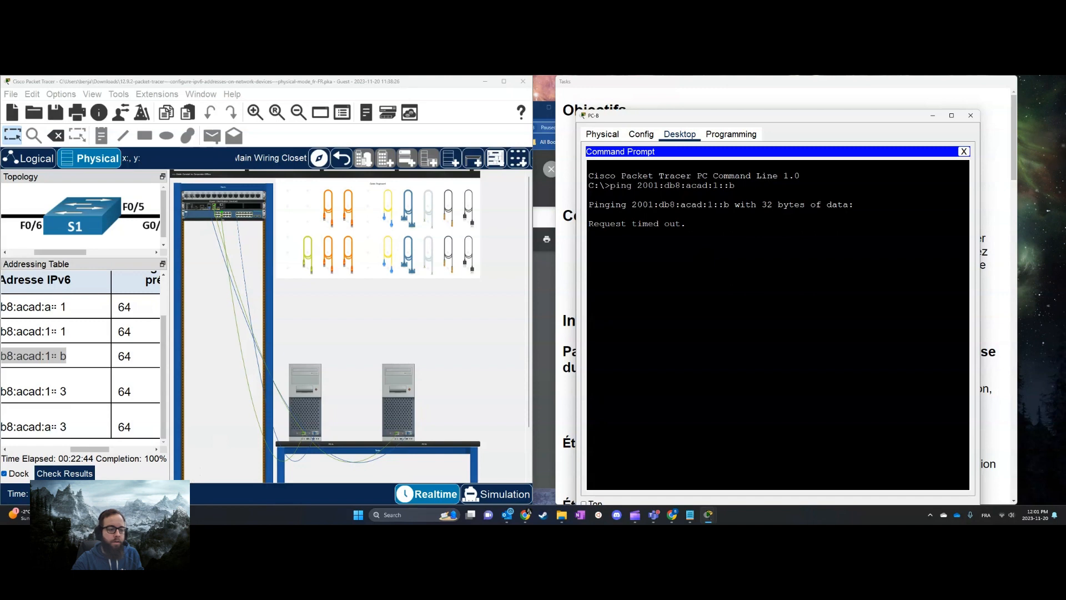
Step: From PC-A's Command Prompt, ping PC-B at 2001:db8:acad:a::3, widening the addressing table to read its addresses, and close PC-A
left_click(128, 494)
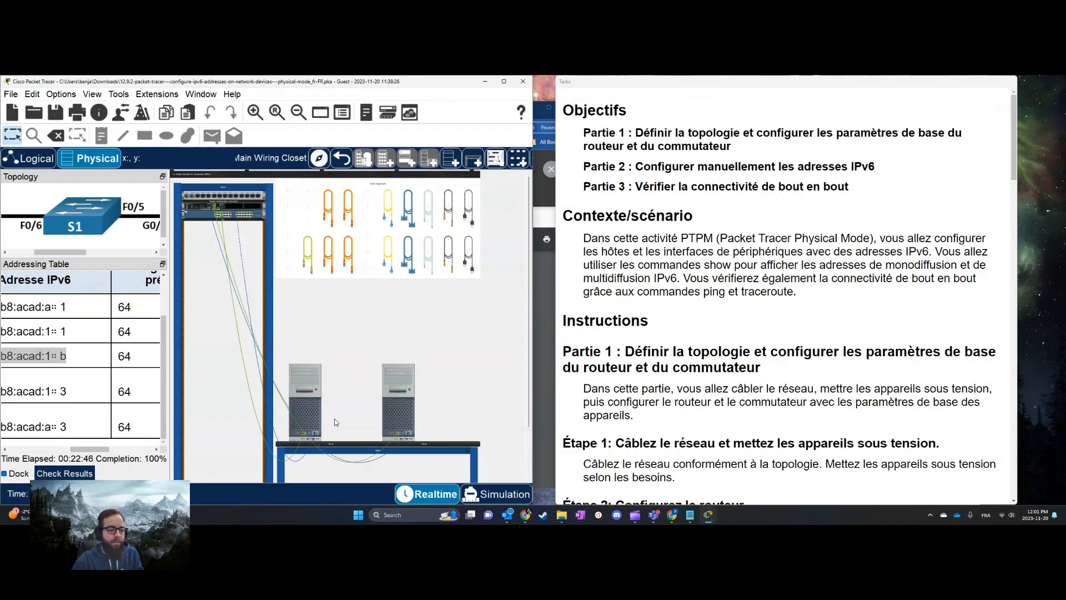
left_click(315, 417)
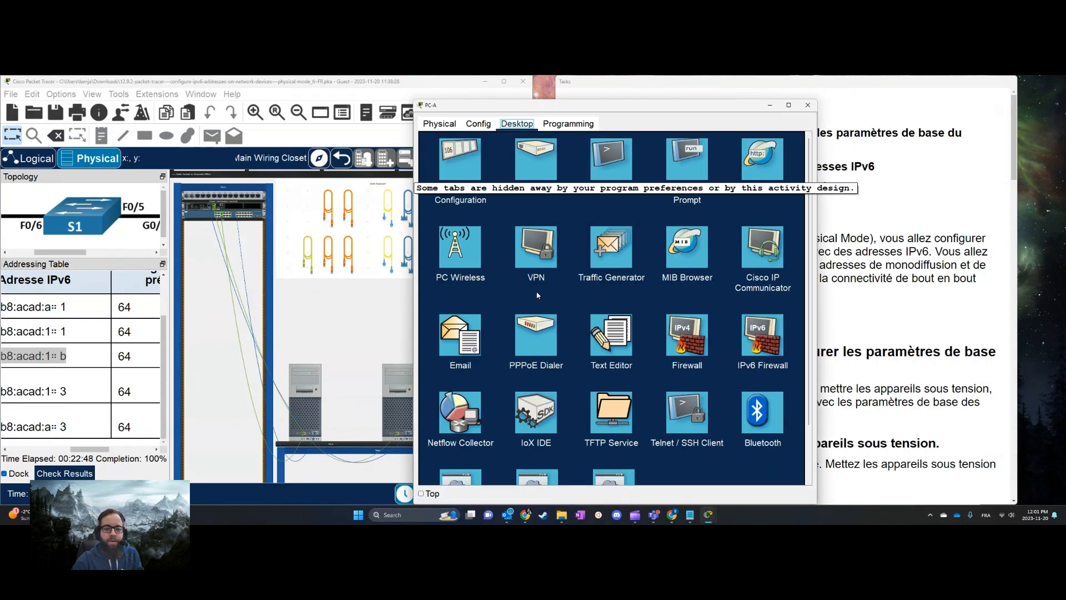
left_click(689, 165)
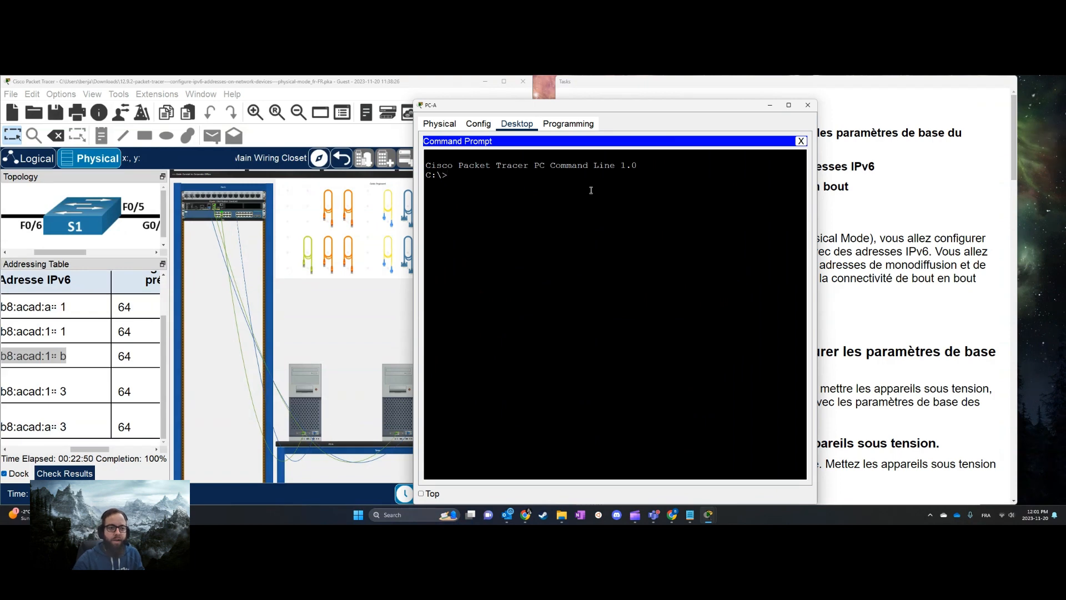
type("ping")
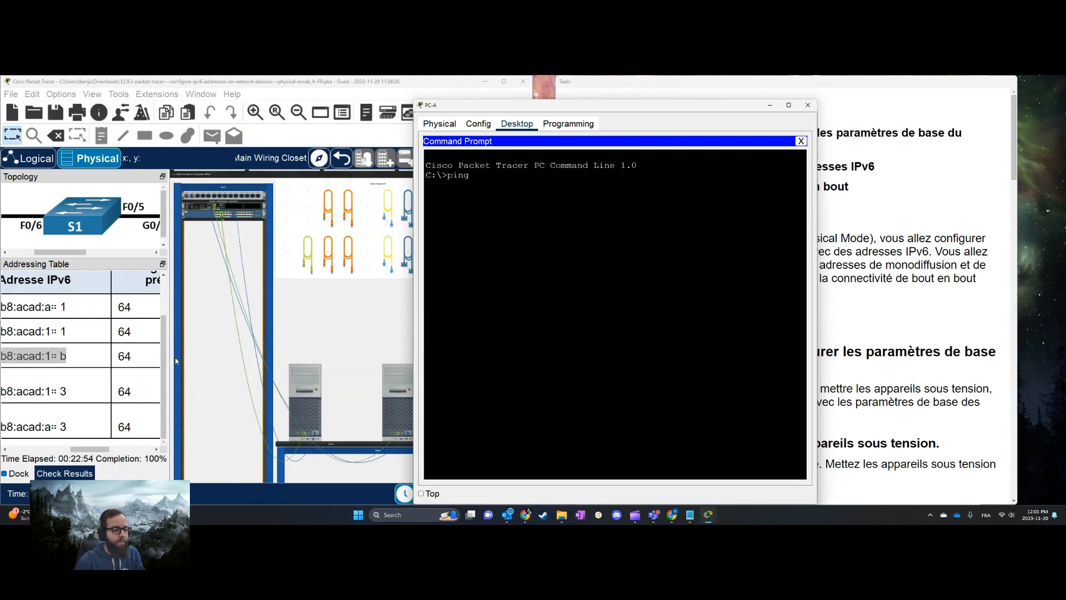
left_click_drag(169, 360, 268, 360)
mouse_move(111, 448)
left_mouse_down()
mouse_move(39, 448)
mouse_move(111, 448)
left_mouse_up()
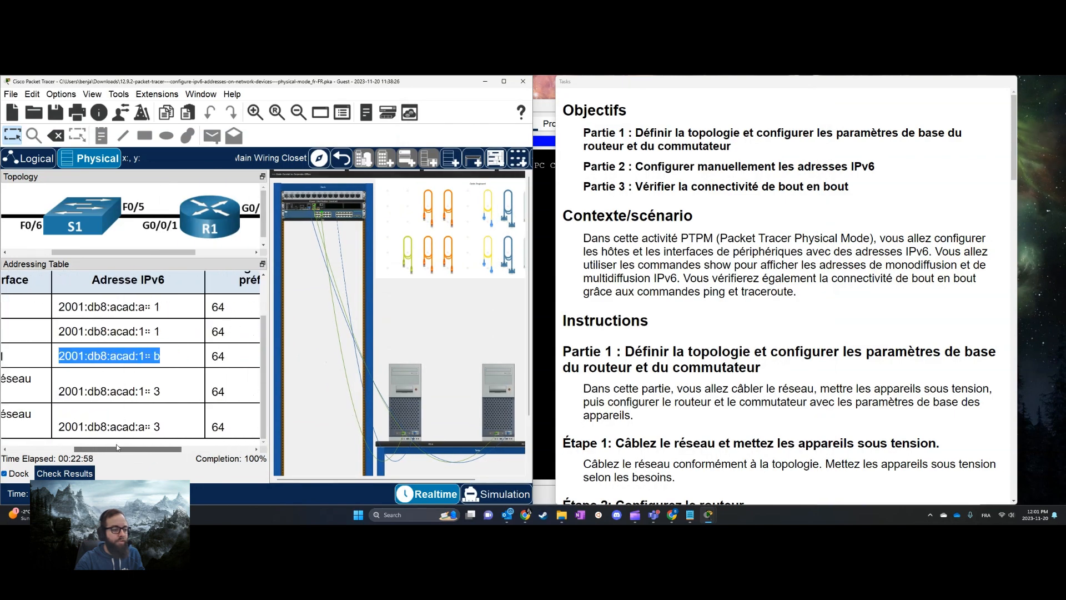
left_click(554, 250)
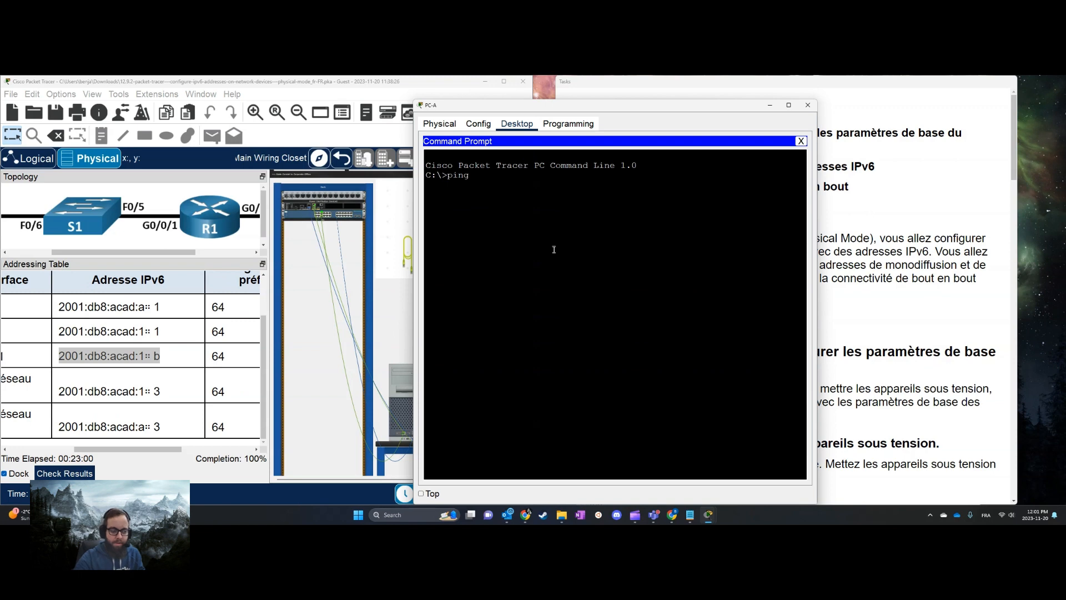
type("2001:db8:")
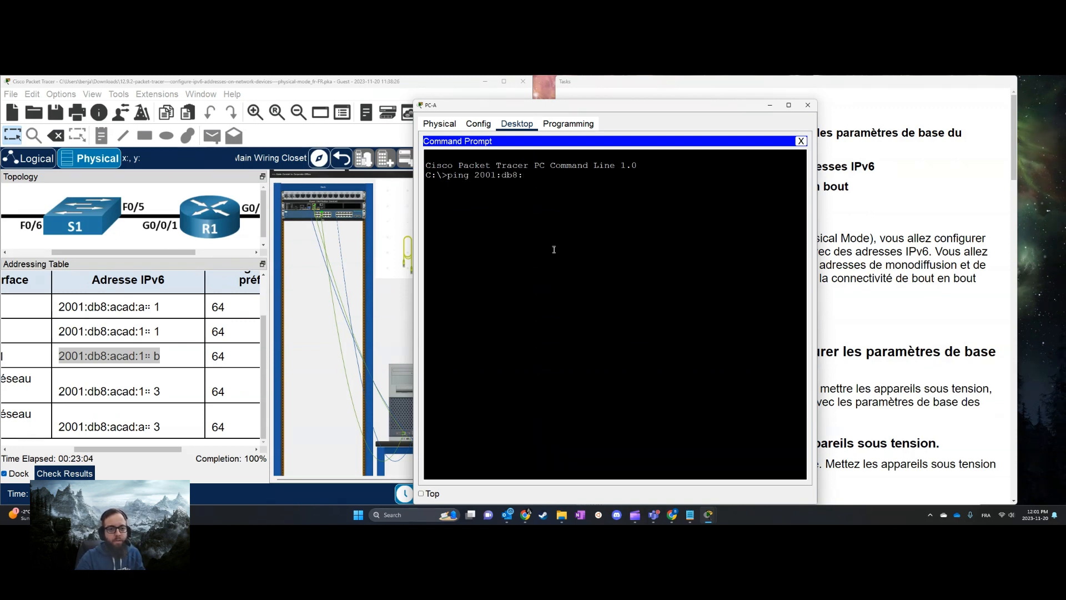
type("acad:a::3")
key("Return")
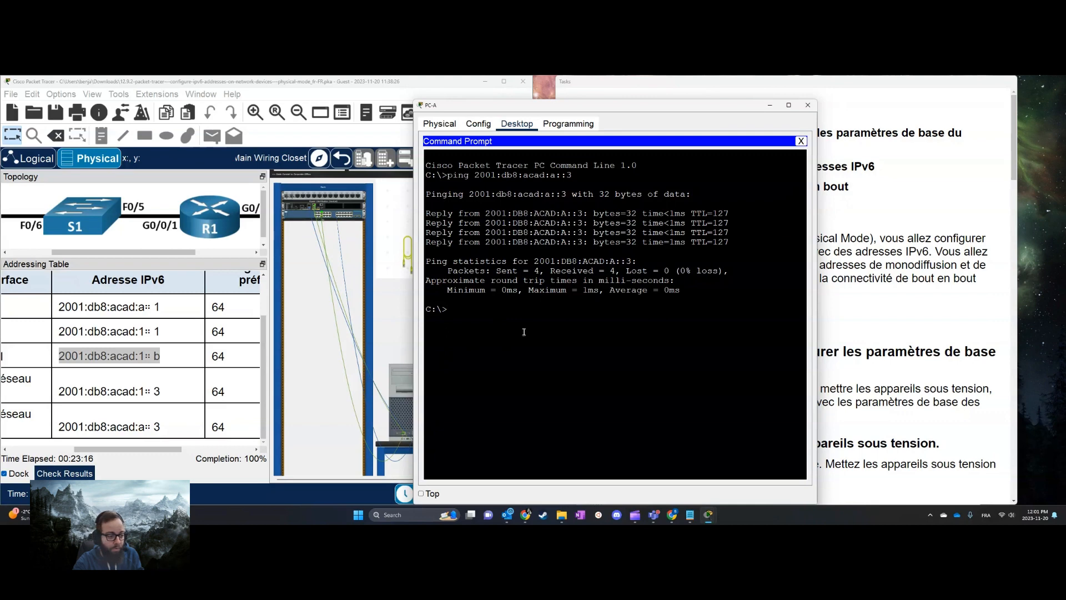
left_click(807, 106)
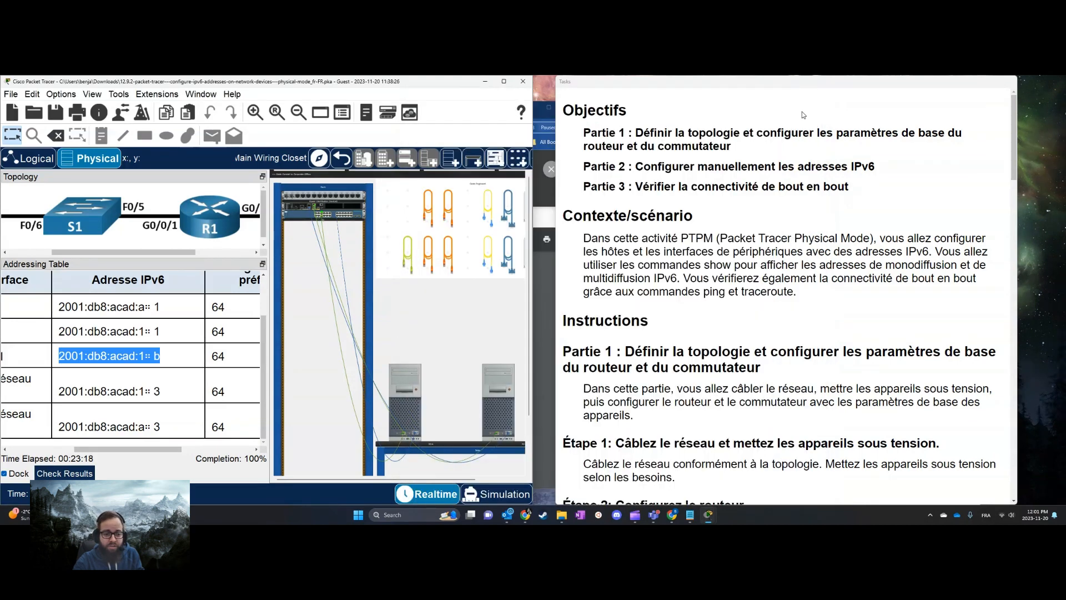
left_click(445, 311)
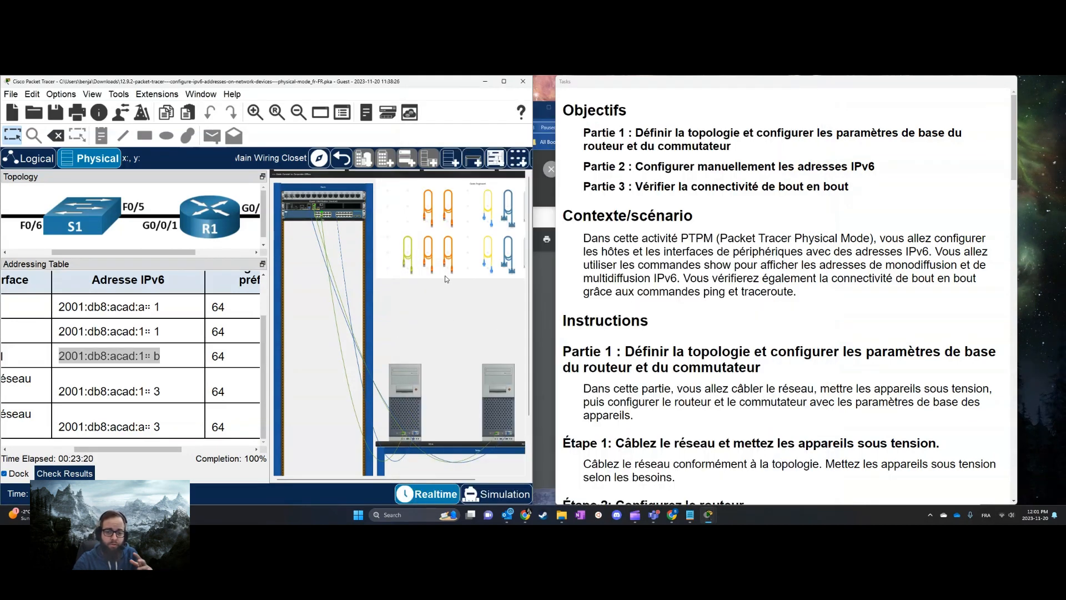